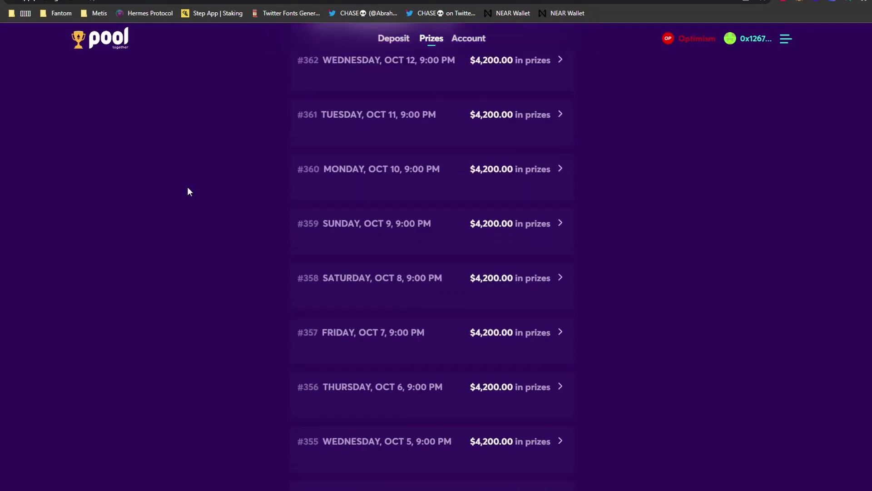
Check for claimable prizes on Optimism and open the account overview
scroll(202, 191, up, 9)
click(352, 181)
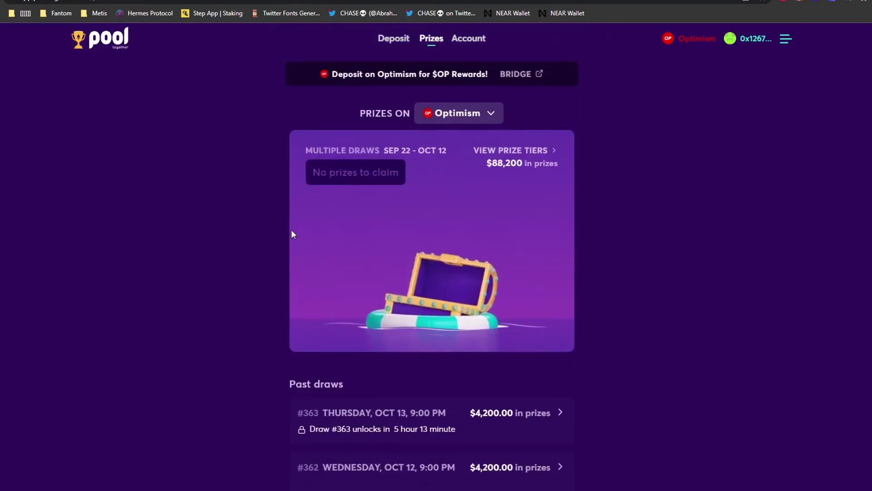
click(468, 39)
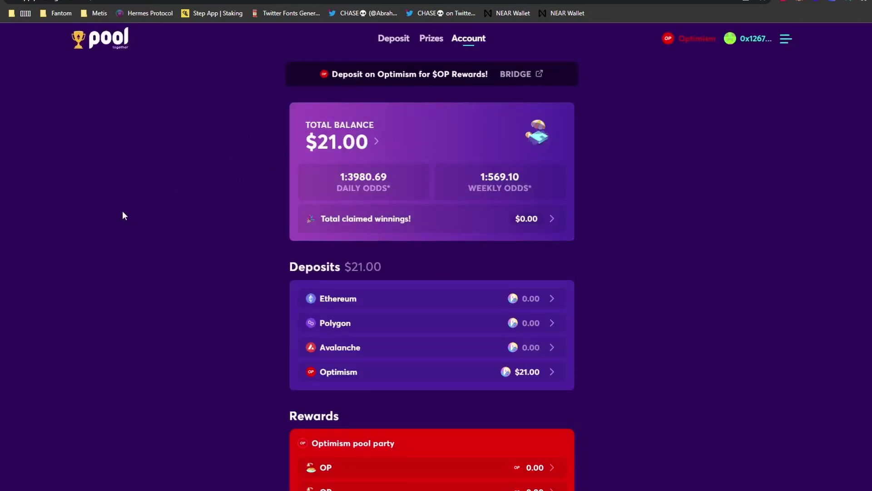
View the unclaimed rewards of the earning OP entry in the Optimism pool party section, and close the details
scroll(123, 215, down, 8)
scroll(428, 361, up, 4)
click(428, 361)
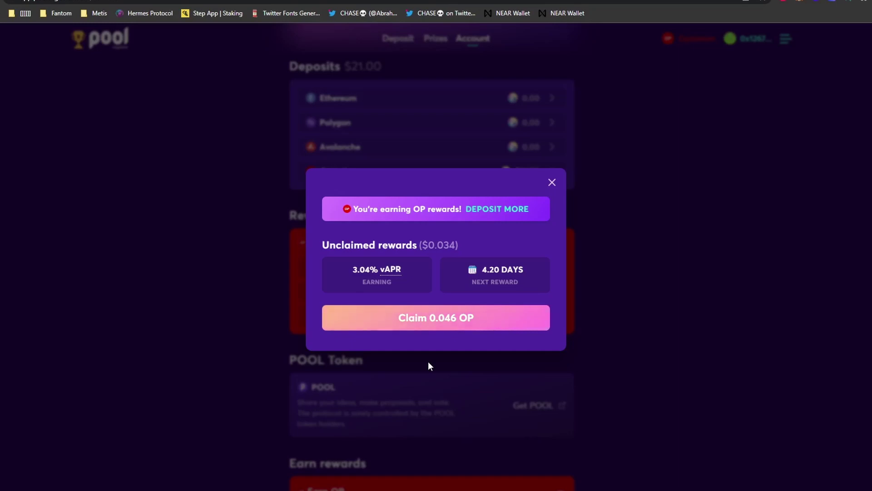
click(553, 183)
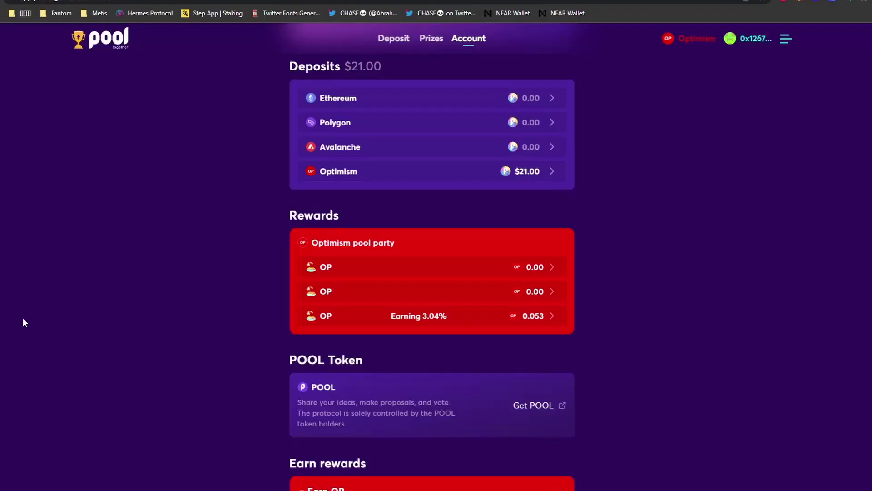
Withdraw the full 21.0 PTaOptUSDC deposit on Optimism as USDC and confirm the withdrawal
scroll(196, 373, up, 3)
click(415, 332)
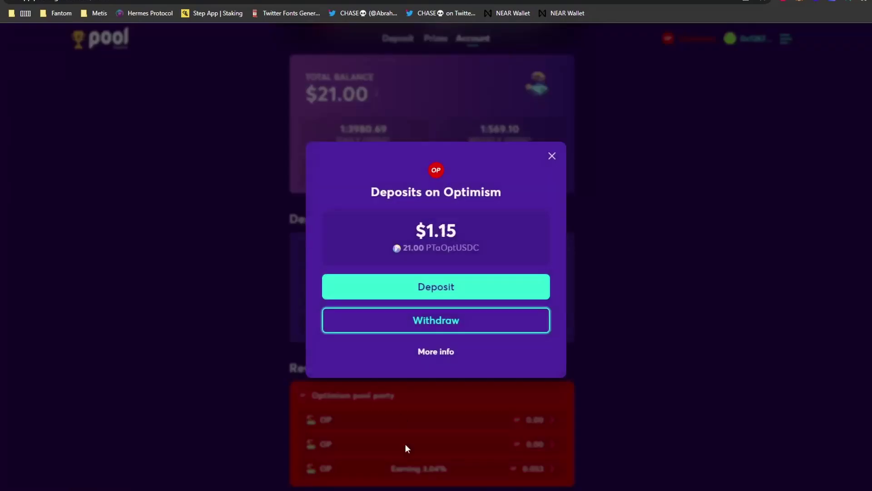
click(527, 327)
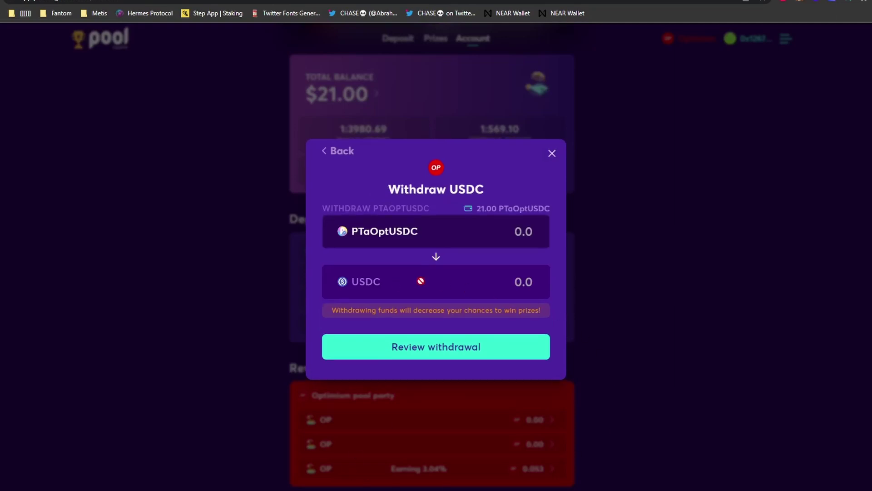
click(534, 209)
click(510, 357)
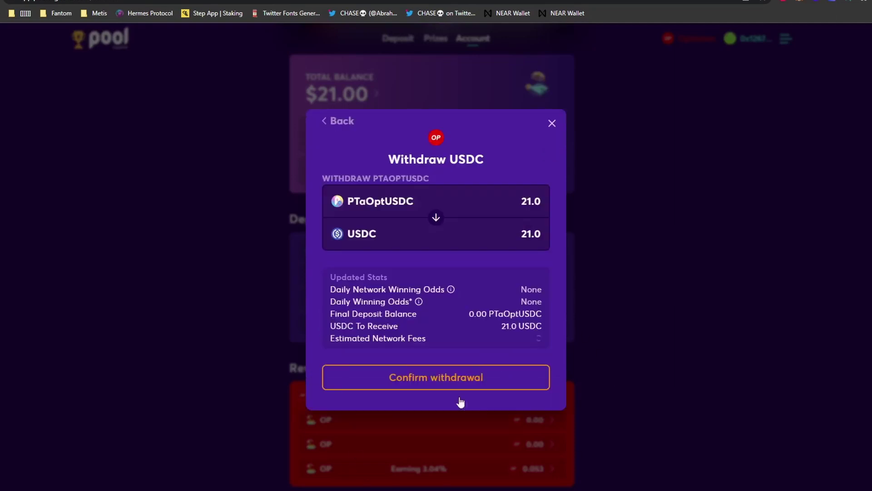
click(462, 383)
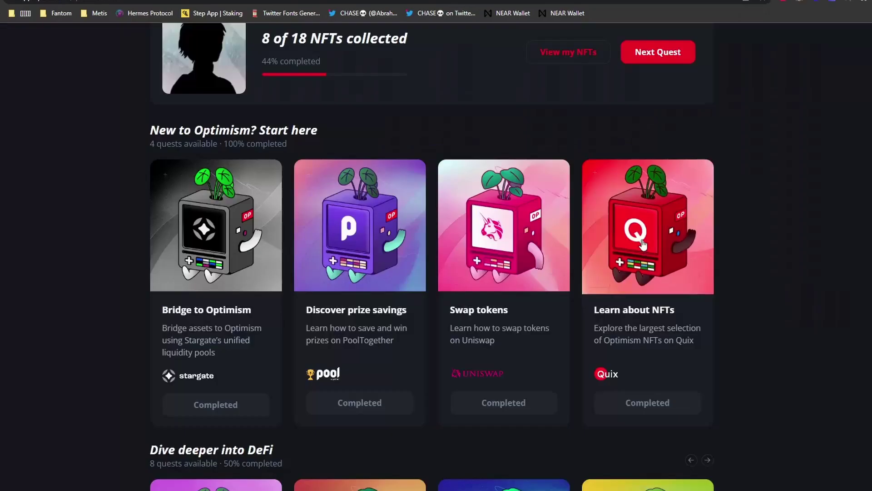
Open the Learn about NFTs quest from the Optimism quest overview and view its completion requirements
right_click(632, 252)
key(Escape)
click(636, 263)
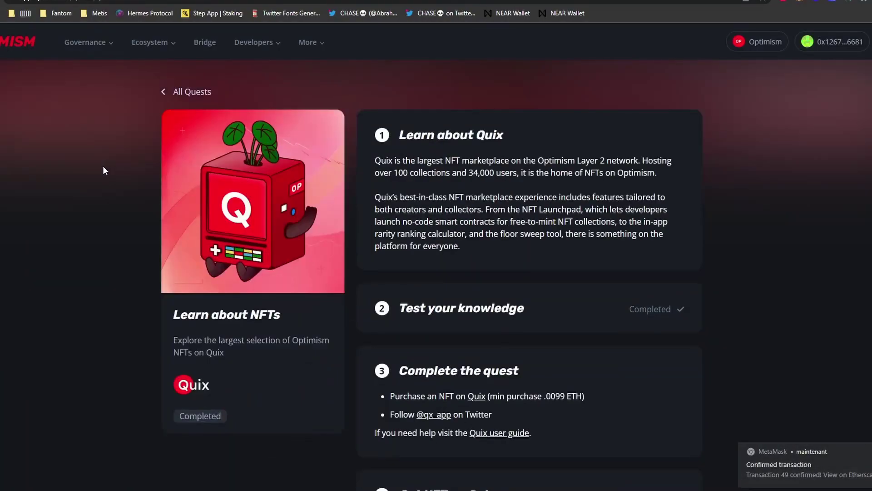
scroll(141, 214, down, 4)
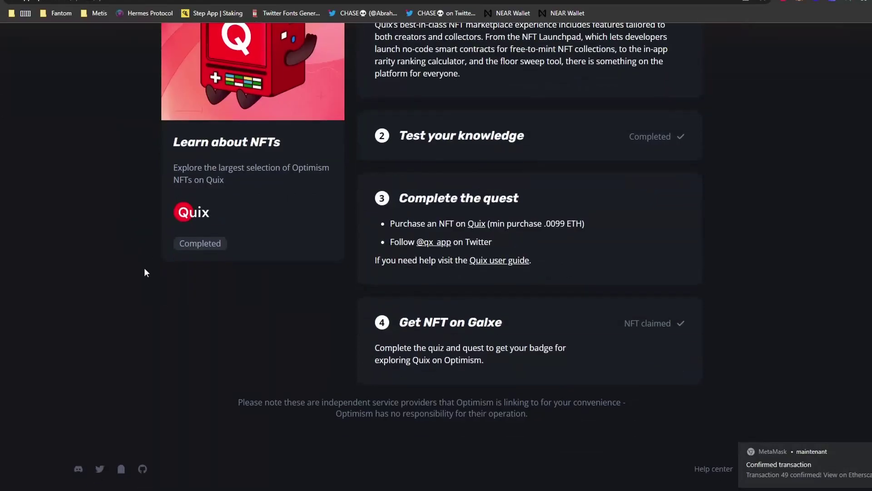
Open the Quix marketplace from the quest requirements and connect the MetaMask wallet
right_click(481, 223)
click(492, 230)
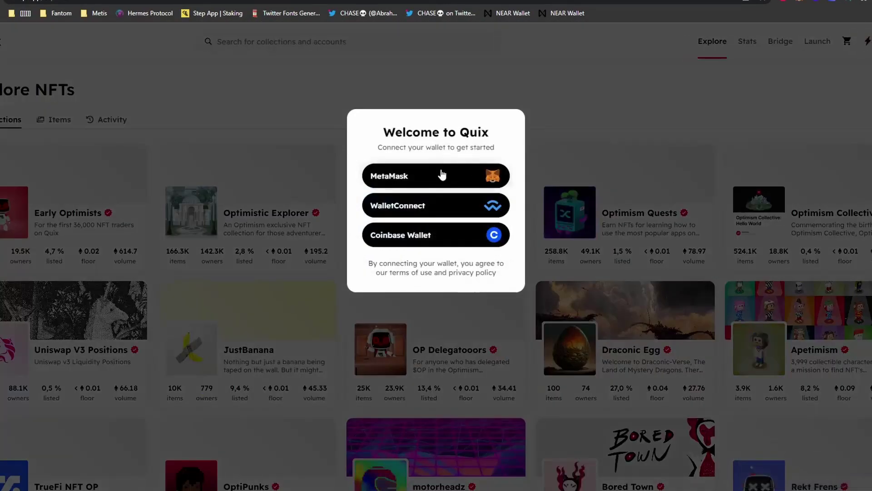
click(442, 176)
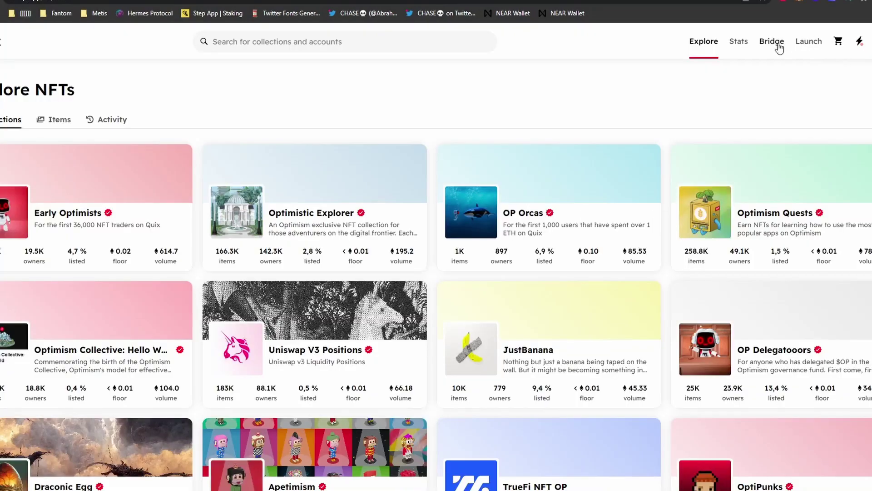
Open the wallet's profile on Quix and select the collected NFT Bored Town #2302
mouse_move(858, 48)
click(867, 64)
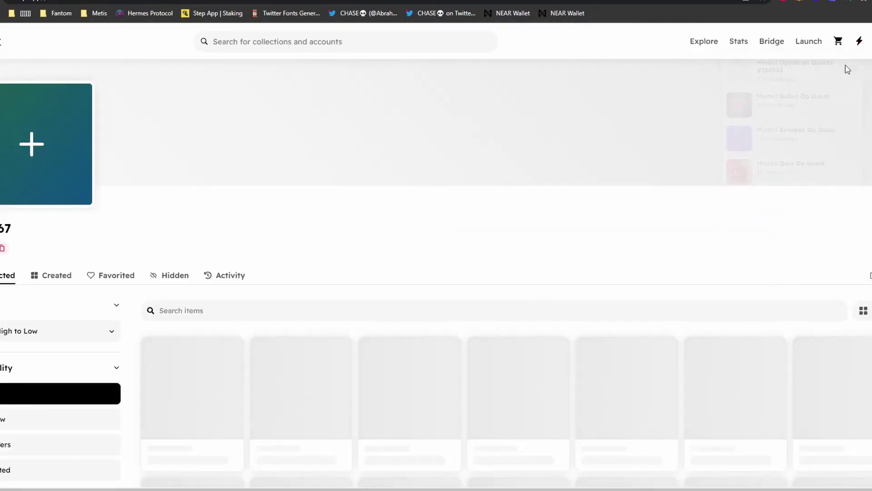
scroll(177, 217, down, 5)
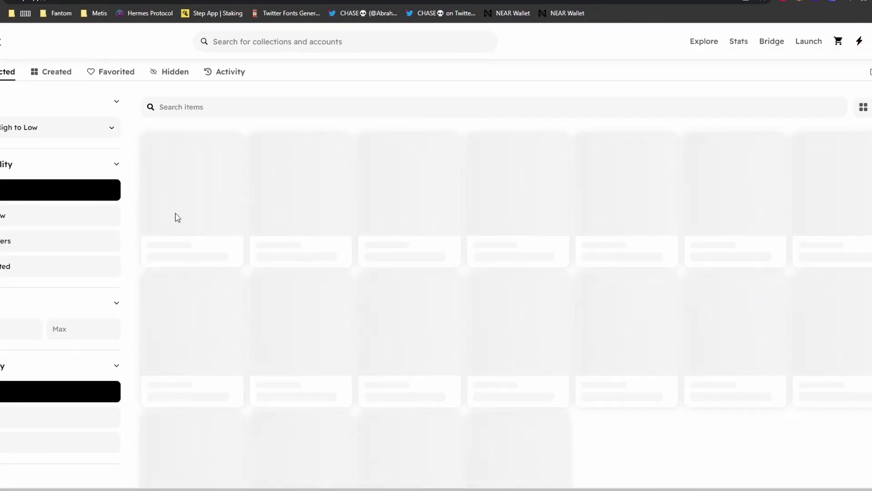
scroll(365, 241, up, 5)
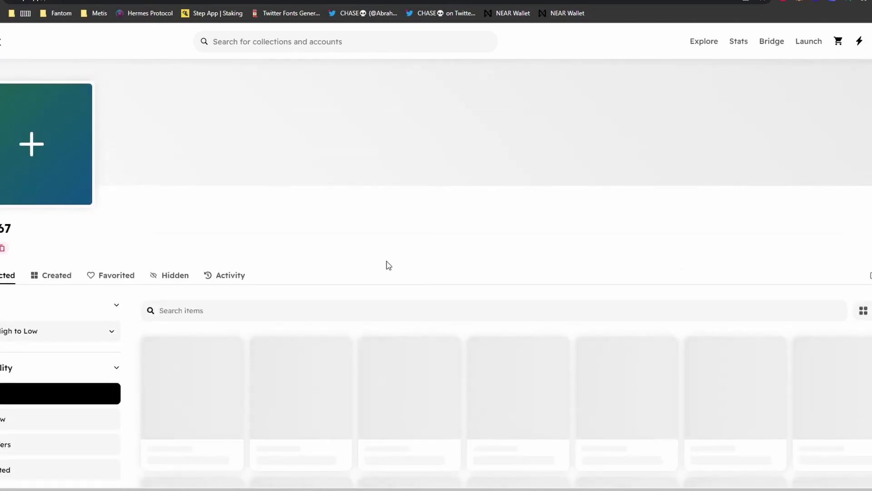
scroll(363, 255, down, 5)
click(386, 279)
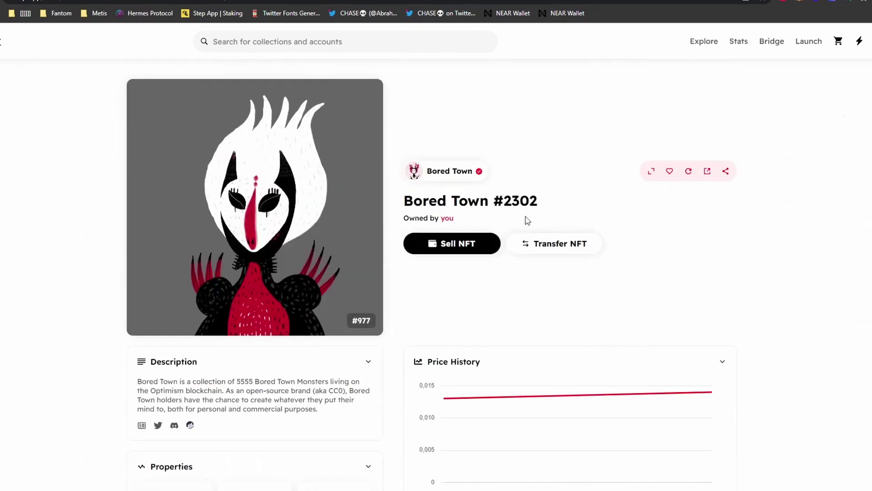
Open the Bored Town collection page separately and examine its floor price and listed items
right_click(444, 175)
click(525, 167)
click(350, 15)
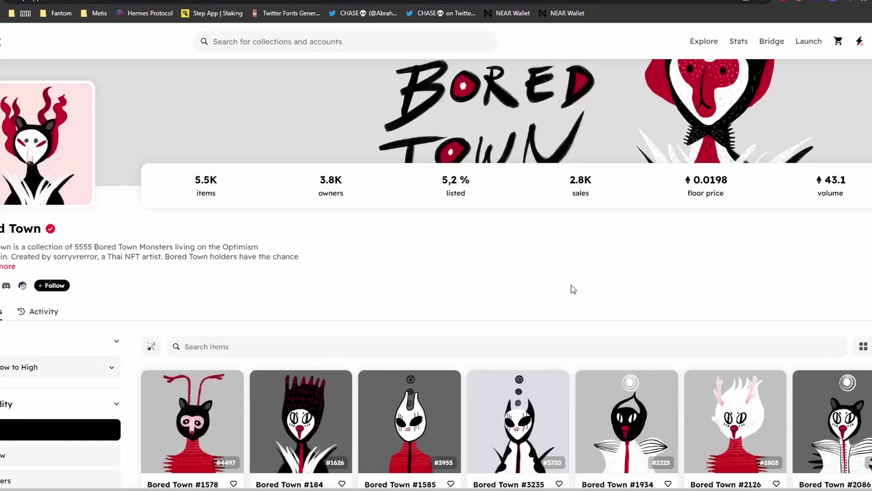
scroll(571, 288, down, 3)
scroll(582, 241, up, 4)
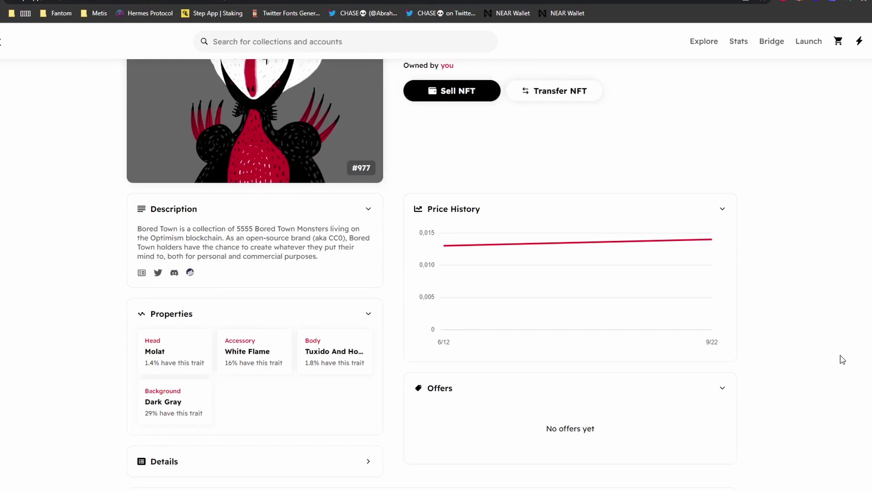
Prepare a sale listing for Bored Town #2302 with a price of 0.02 ETH and review the fees
scroll(854, 254, up, 3)
click(453, 243)
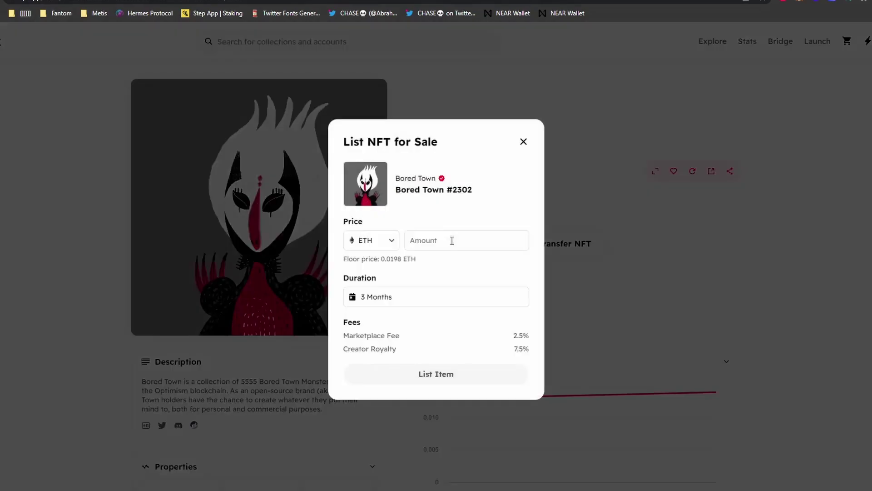
click(452, 241)
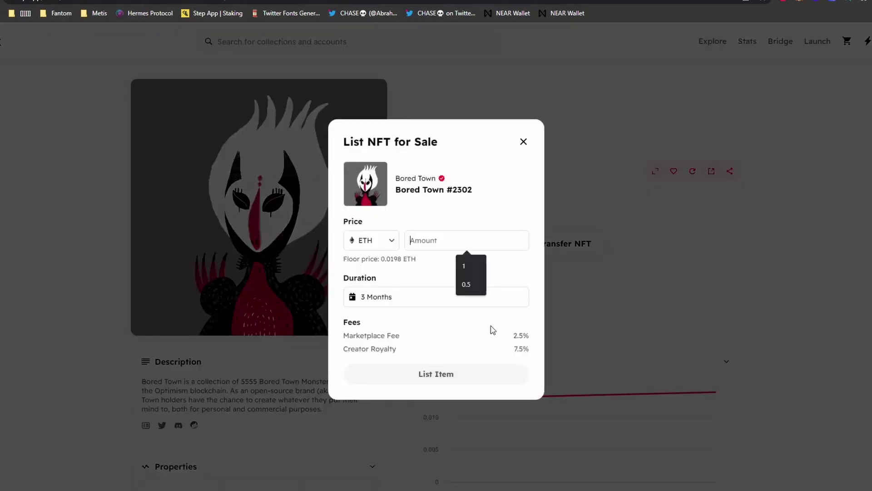
text(0.)
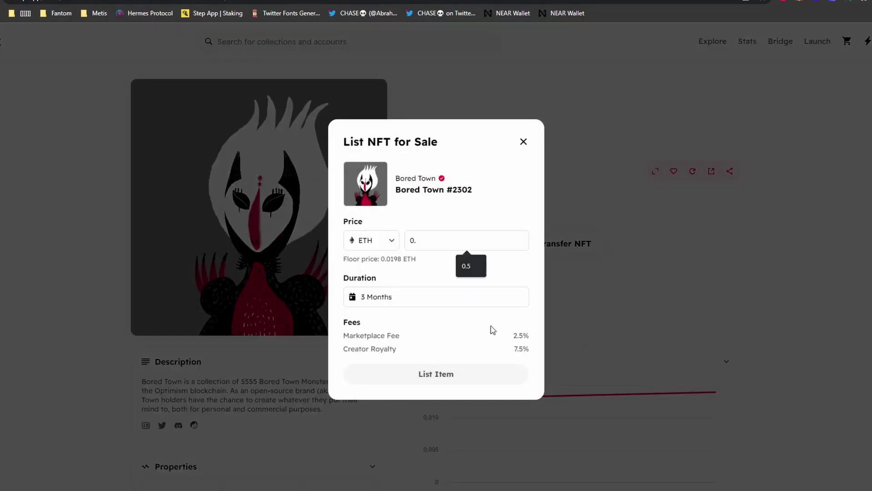
text(02)
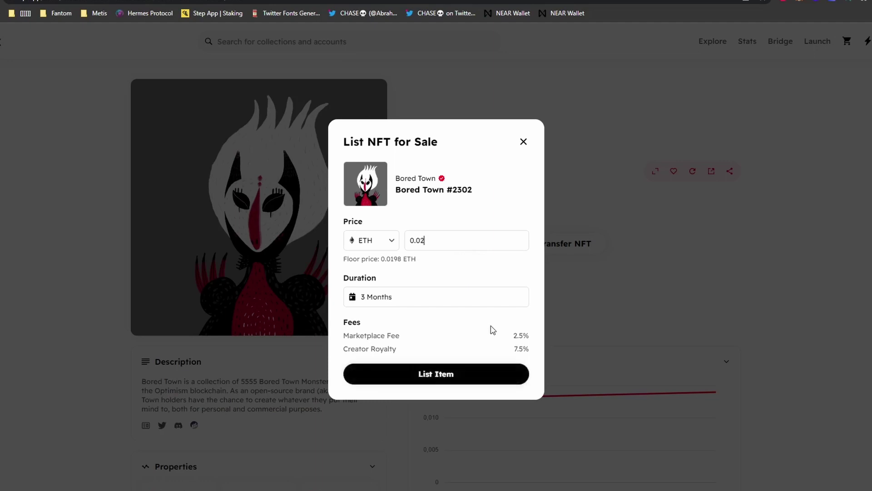
drag(499, 337, 537, 348)
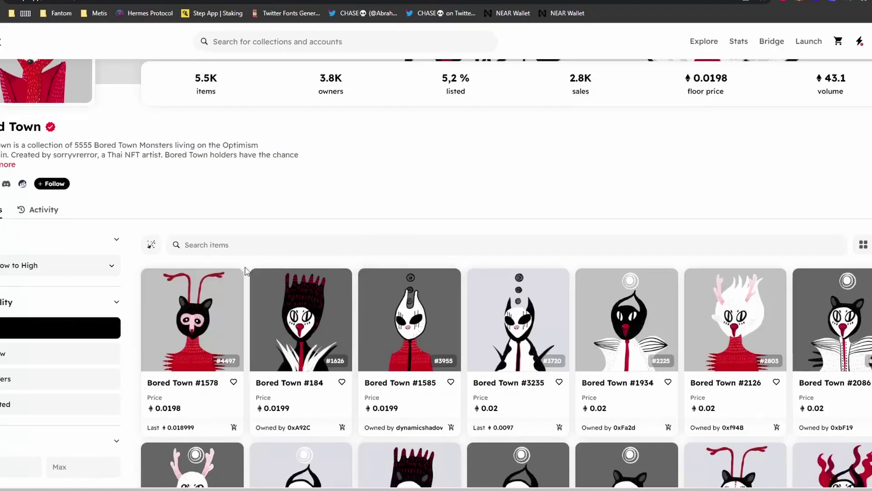
Examine the recent sales in the Bored Town collection's activity
scroll(747, 195, up, 3)
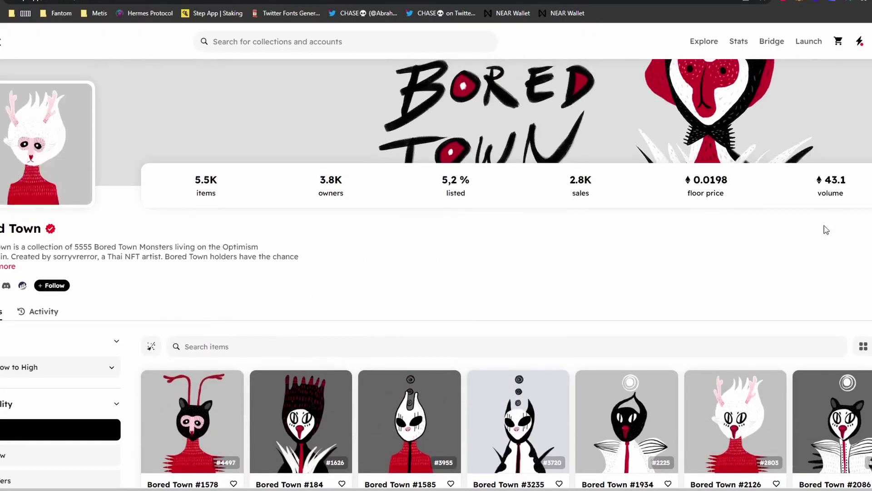
click(44, 311)
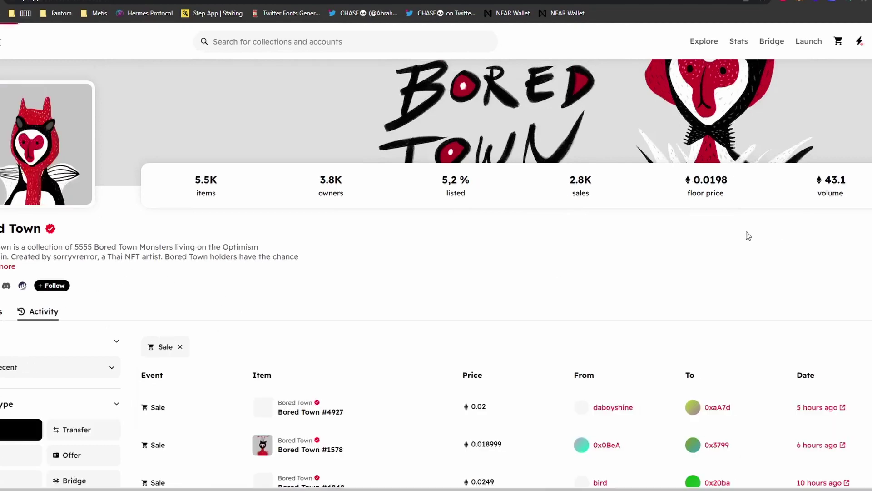
scroll(772, 227, down, 4)
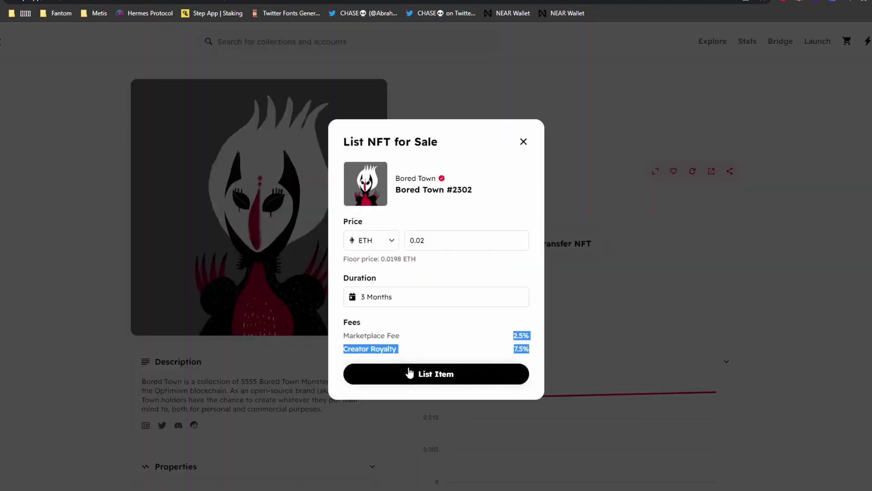
Submit the 0.02 ETH listing of Bored Town #2302 and review its price and sale end date
click(477, 373)
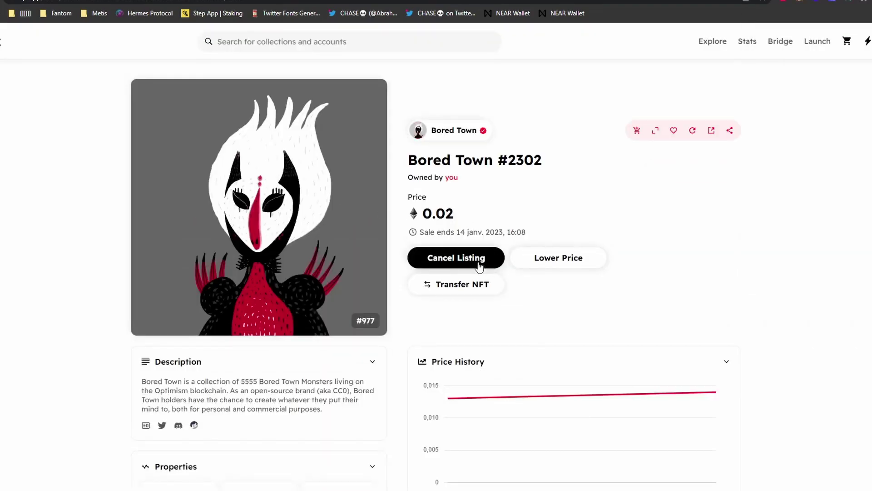
triple_click(533, 235)
click(556, 222)
drag(456, 213, 422, 213)
click(577, 261)
Return to the Optimism quest overview and open the Provide liquidity quest for Velodrome
click(104, 1)
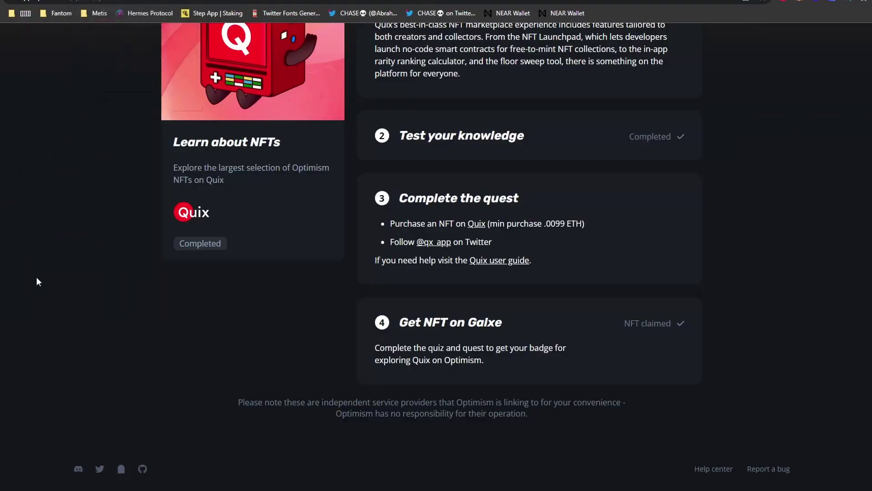
key(alt+Left)
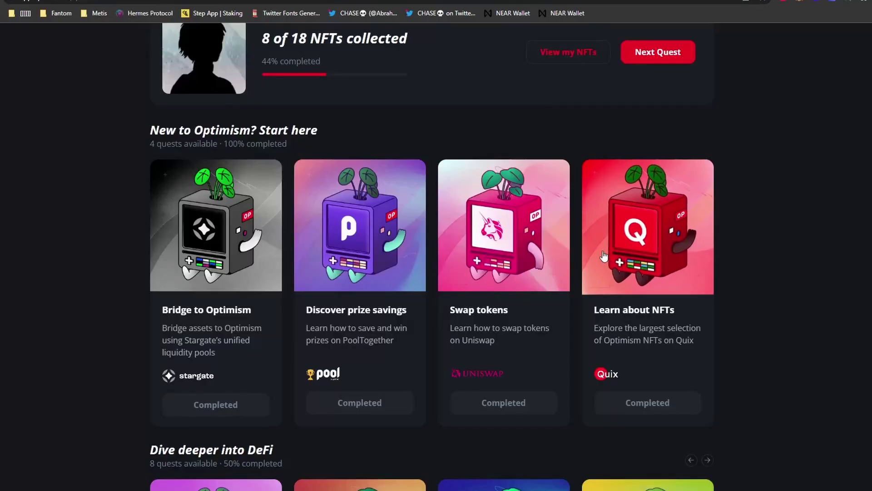
scroll(592, 186, down, 2)
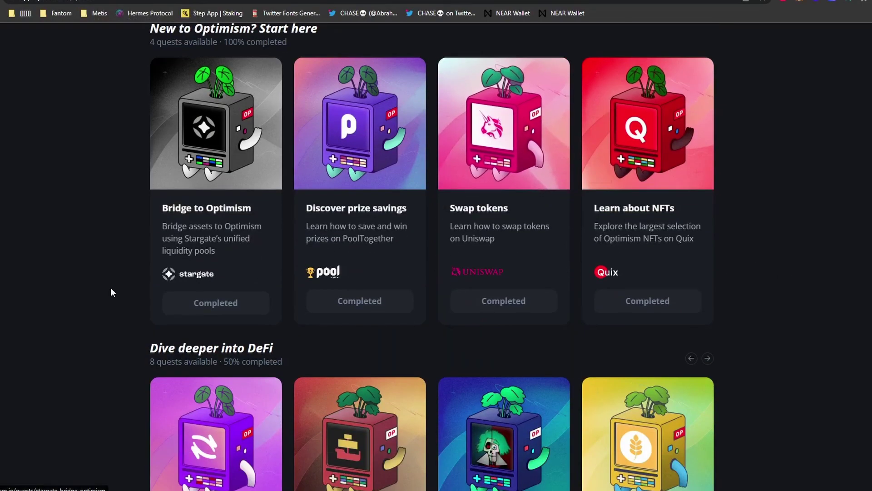
scroll(105, 259, down, 5)
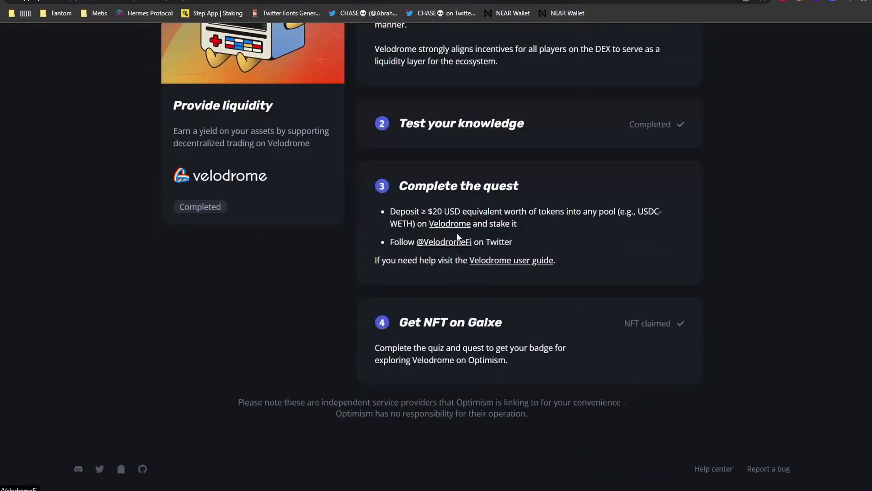
Launch the Velodrome app from the quest requirements and open liquidity management from its pools page
click(513, 226)
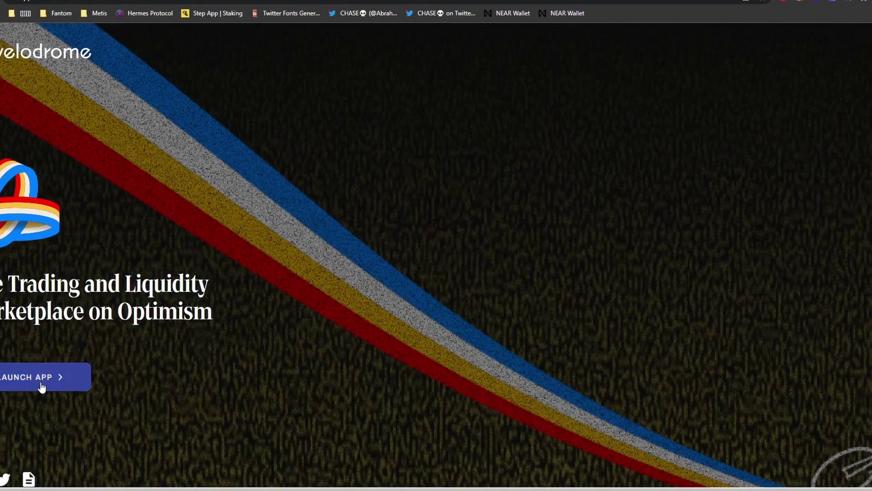
click(42, 387)
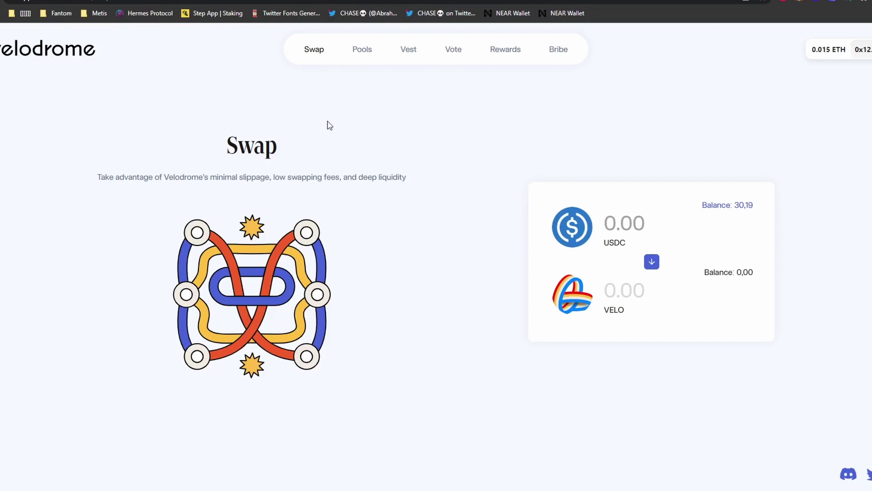
click(366, 52)
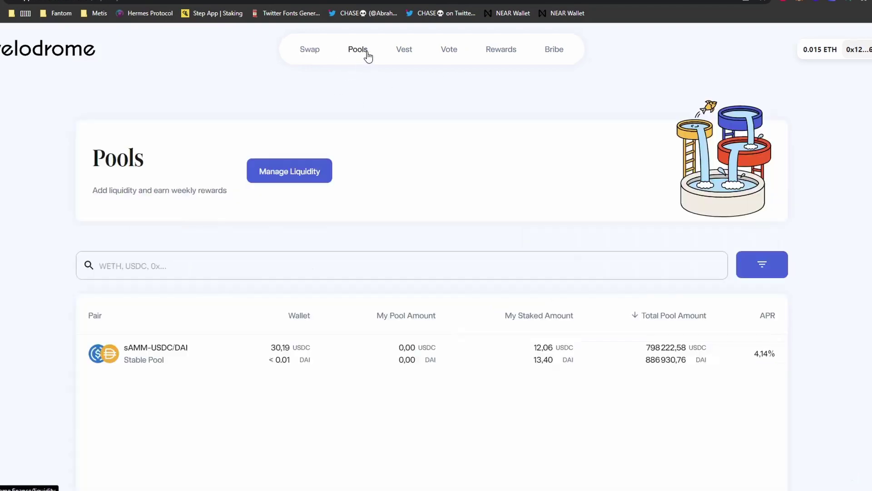
click(307, 171)
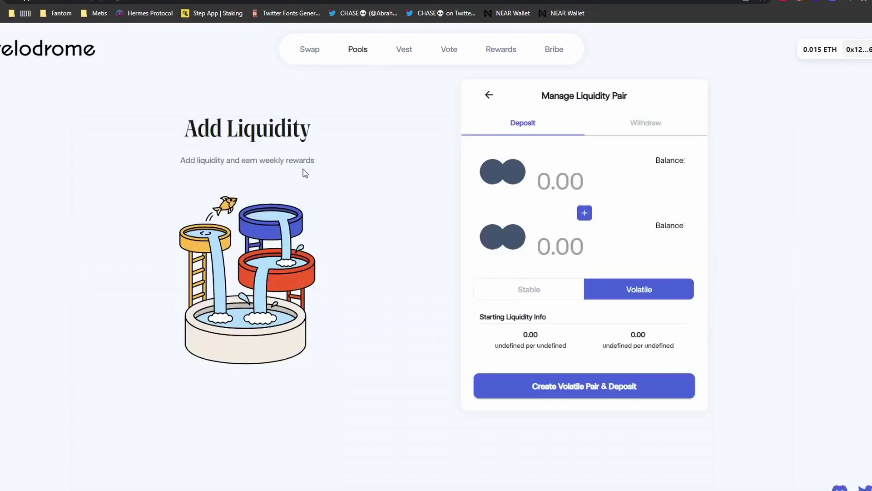
View the withdrawal form's pair list, and examine the pools page to identify which pair holds the staked liquidity
click(656, 129)
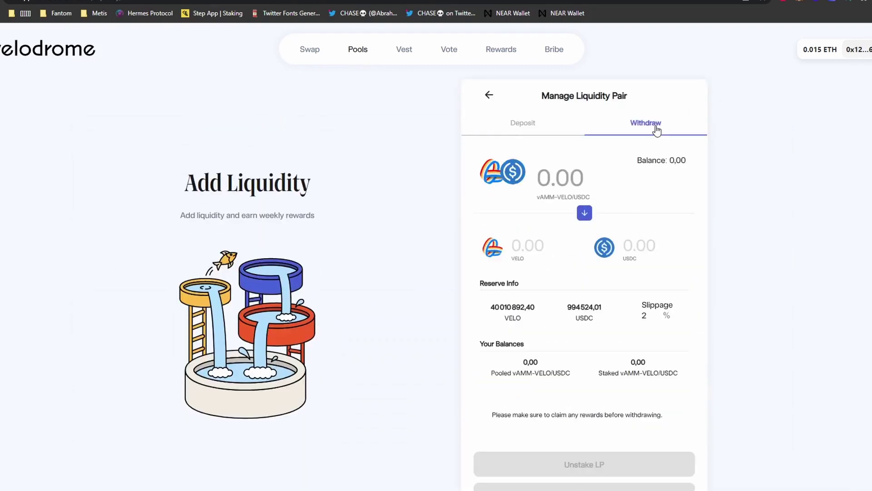
click(521, 178)
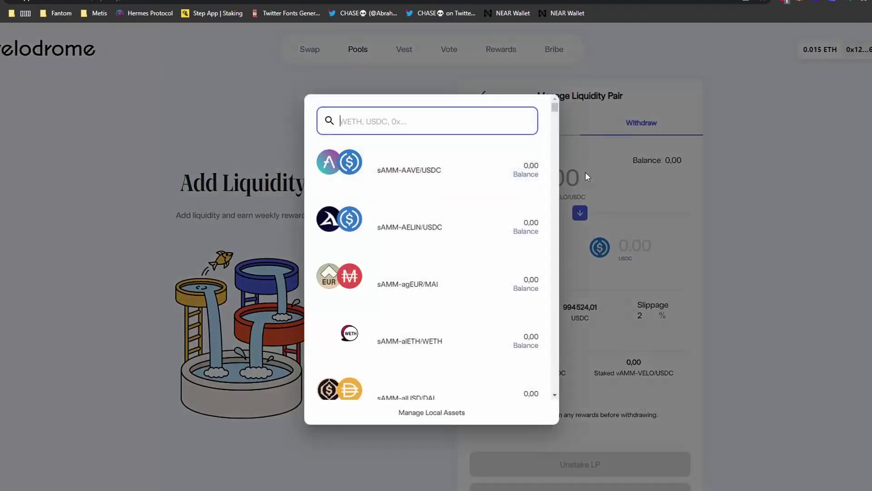
click(210, 140)
click(358, 50)
scroll(204, 341, down, 2)
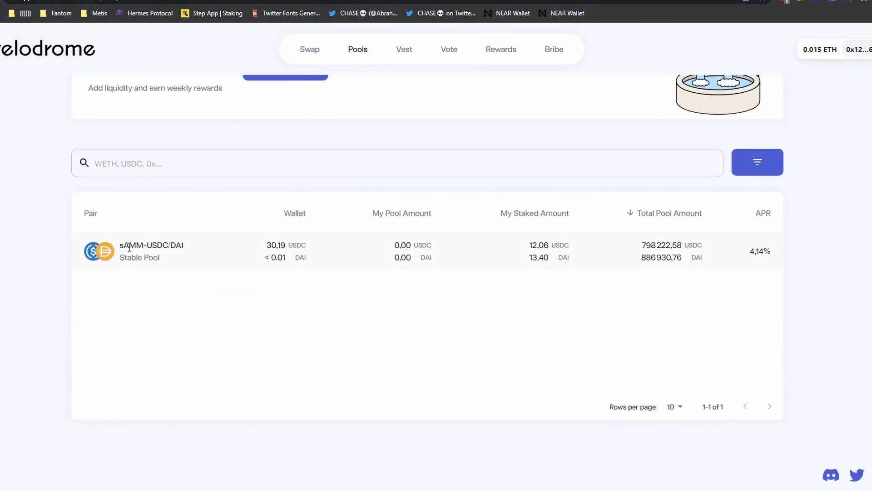
drag(148, 247, 184, 248)
click(296, 366)
scroll(417, 168, up, 2)
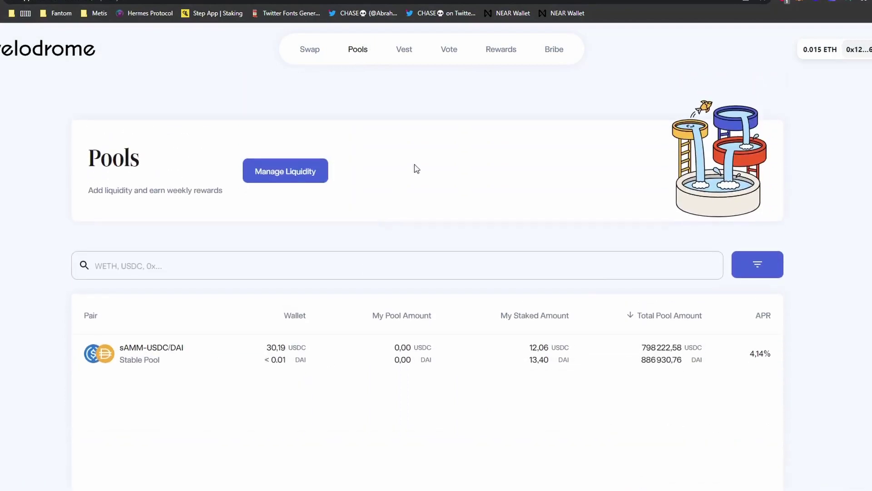
Reopen liquidity management and choose the sAMM-USDC/DAI pair for withdrawal, using its full available balance as the amount
click(287, 171)
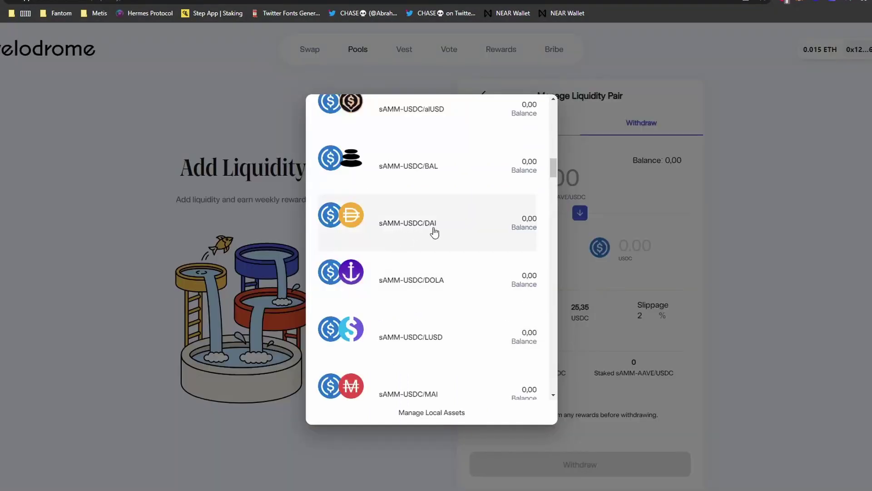
click(449, 232)
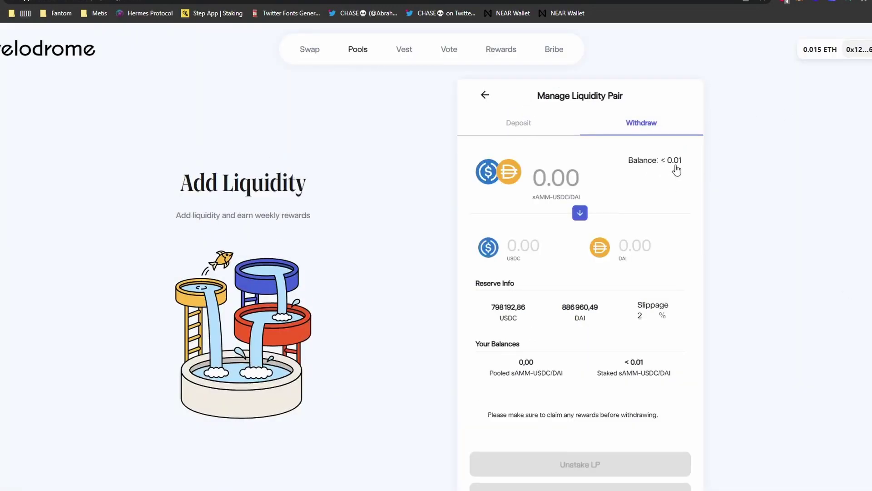
click(654, 160)
drag(609, 177, 743, 277)
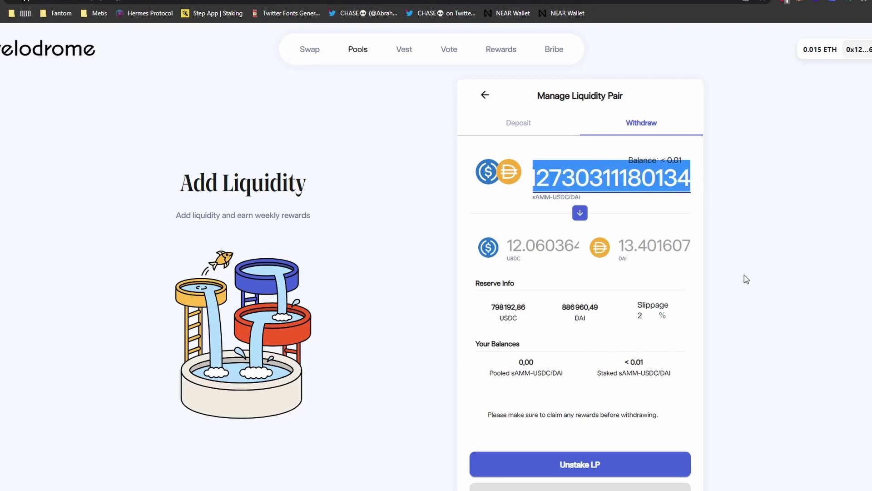
click(513, 260)
Unstake the sAMM-USDC/DAI LP and check the transferred token amount in the Optimism explorer's transaction details
scroll(452, 285, down, 2)
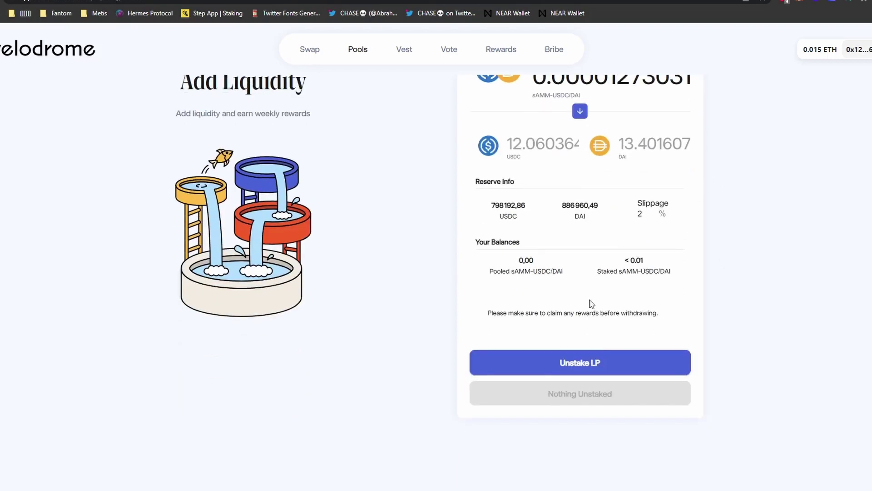
click(600, 362)
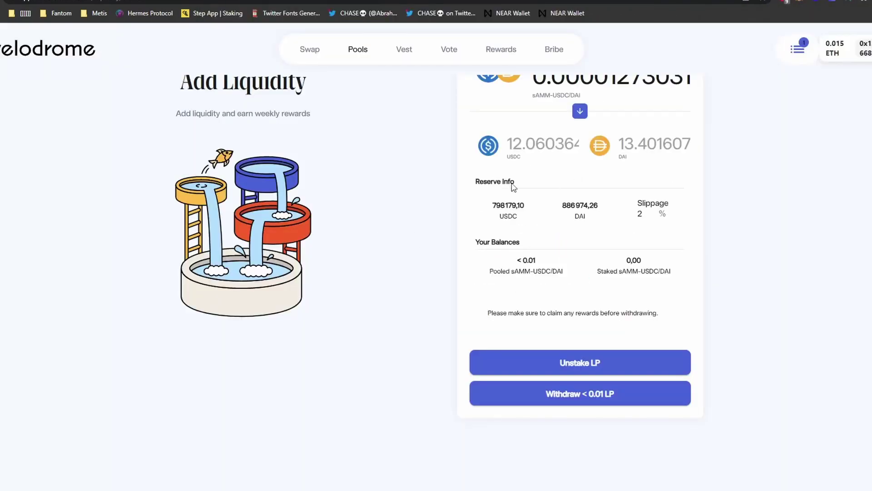
scroll(438, 233, up, 2)
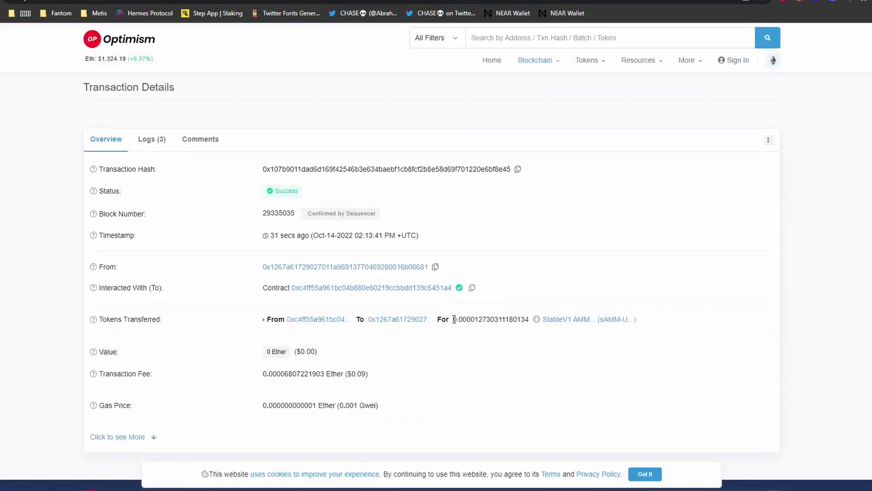
drag(454, 320, 527, 318)
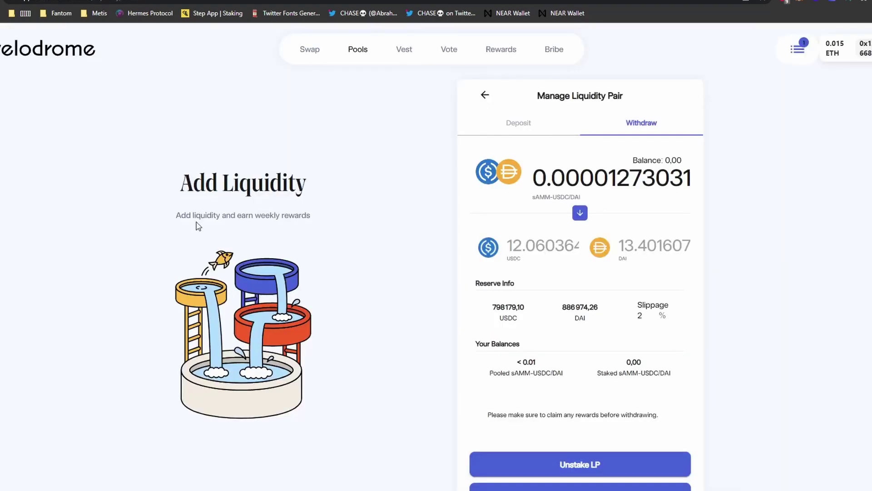
Withdraw the unstaked sAMM-USDC/DAI LP from the pool, approving the wallet transaction and dismissing the completion dialog
scroll(427, 205, down, 2)
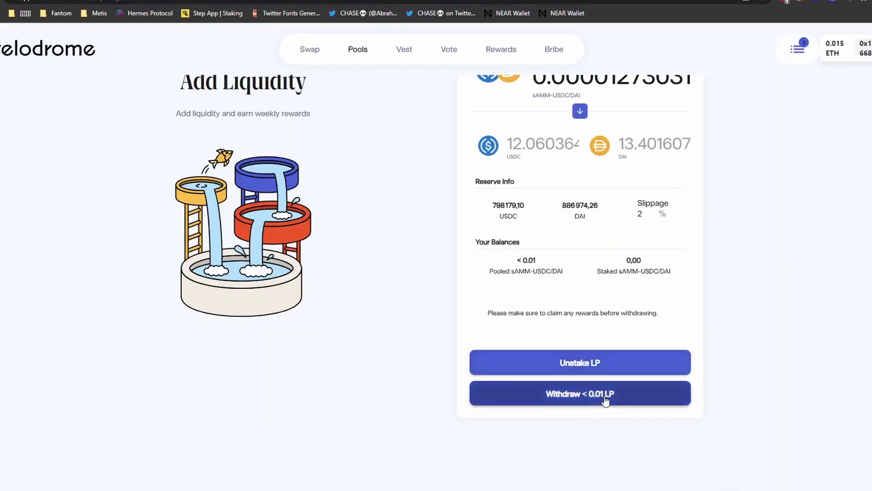
click(606, 395)
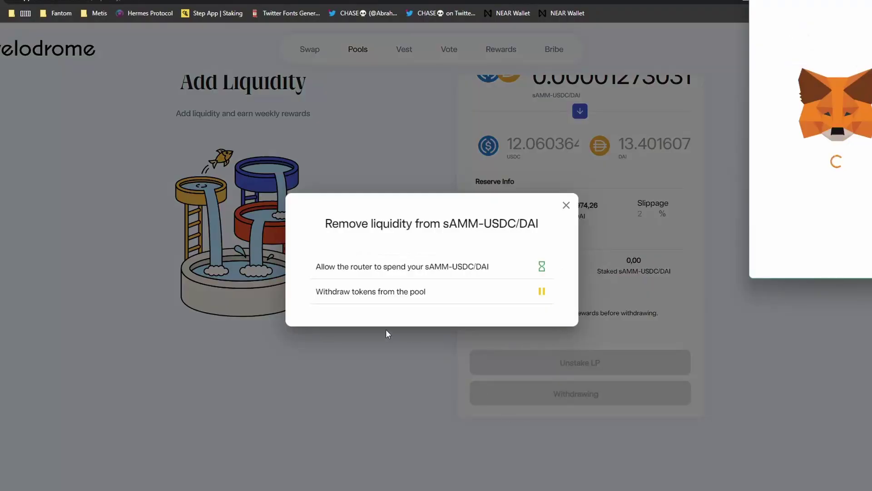
drag(325, 291, 436, 292)
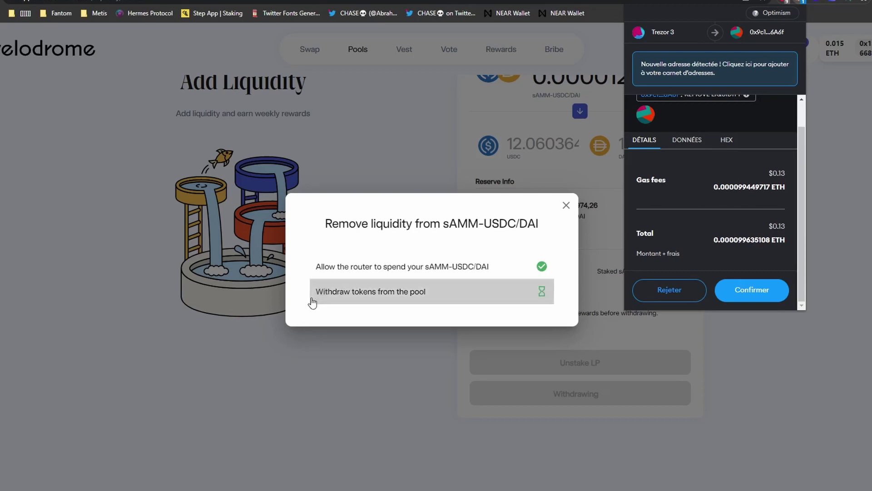
click(765, 289)
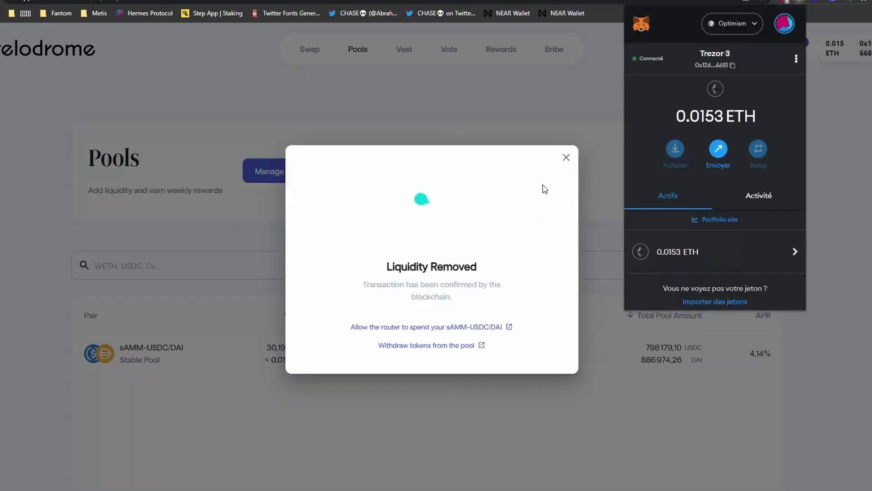
click(566, 158)
Open the wallet's Remove Liquidity transaction in the block explorer and review the USDC and DAI transfers
click(767, 206)
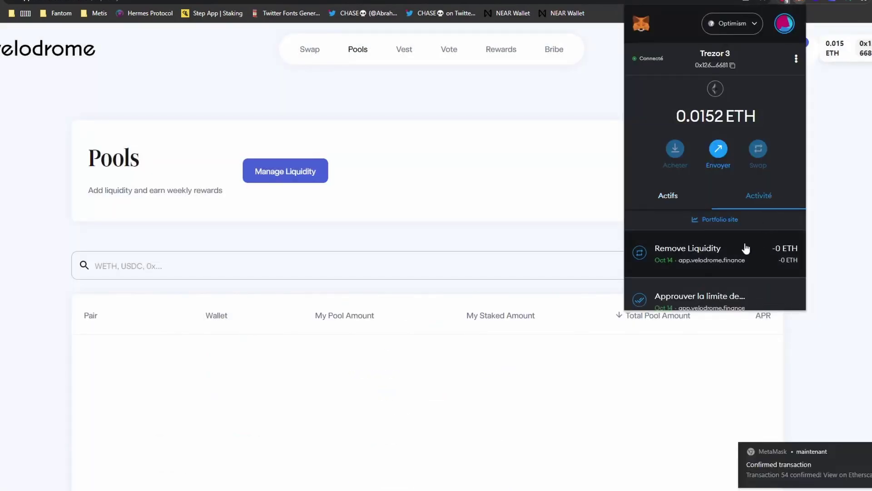
click(740, 250)
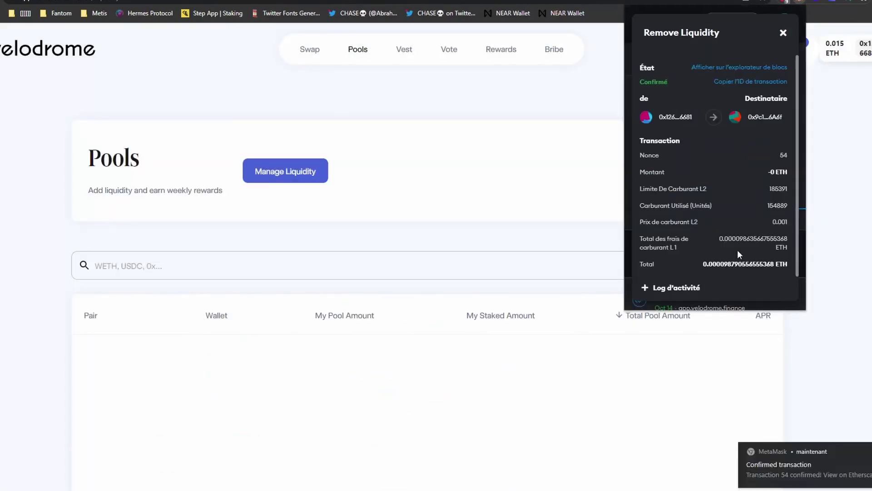
click(736, 68)
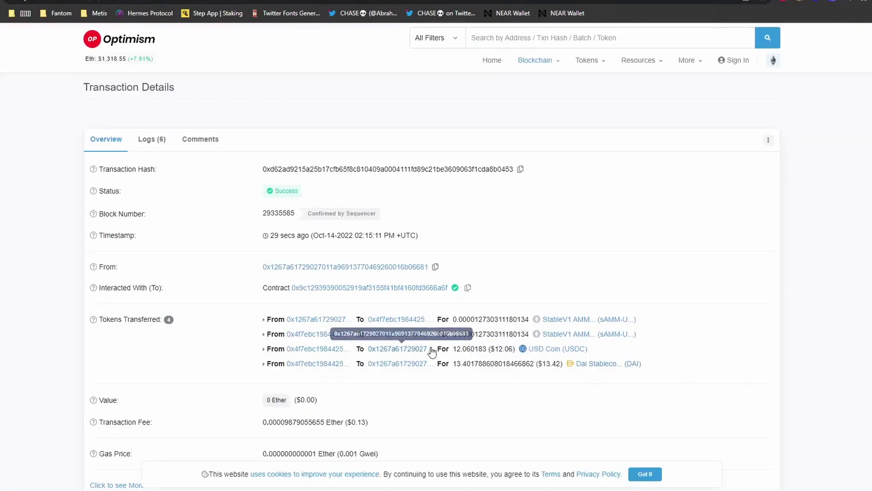
drag(442, 349, 678, 363)
click(574, 424)
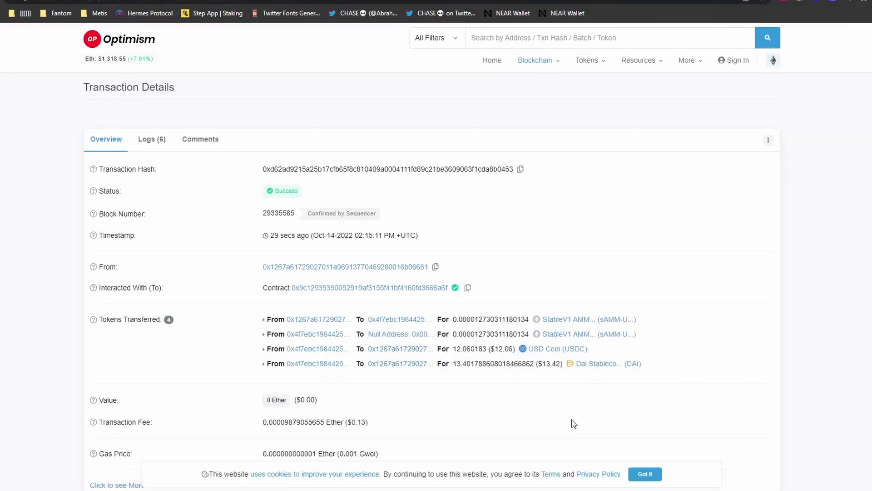
Open the Synapse Provide liquidity quest, launch Synapse from its requirements in a new tab, and bring up the Stake page
click(812, 8)
click(362, 244)
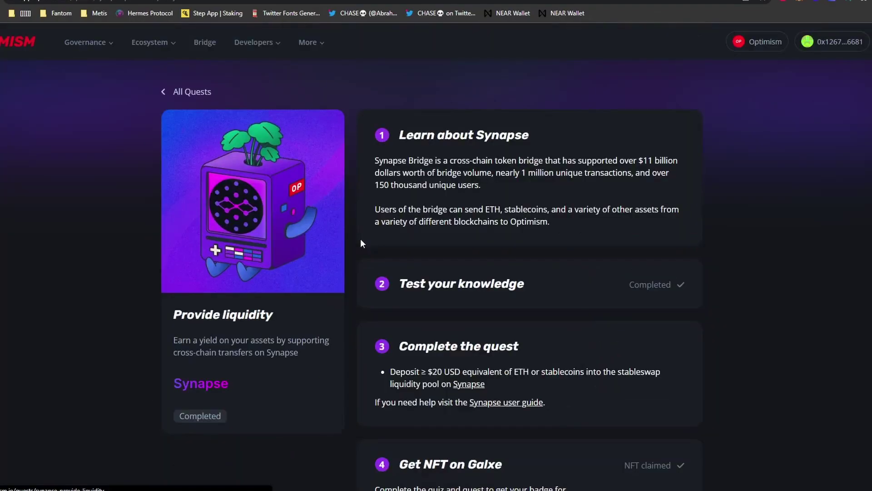
scroll(361, 239, down, 3)
right_click(465, 244)
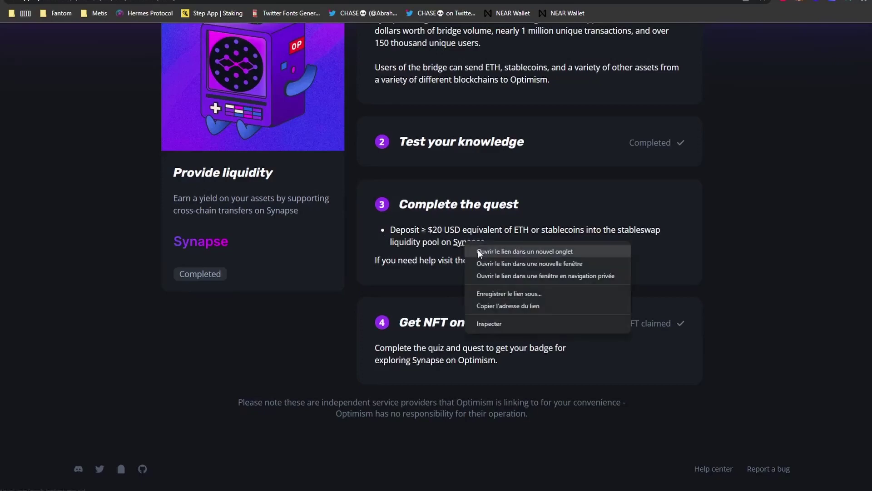
click(478, 249)
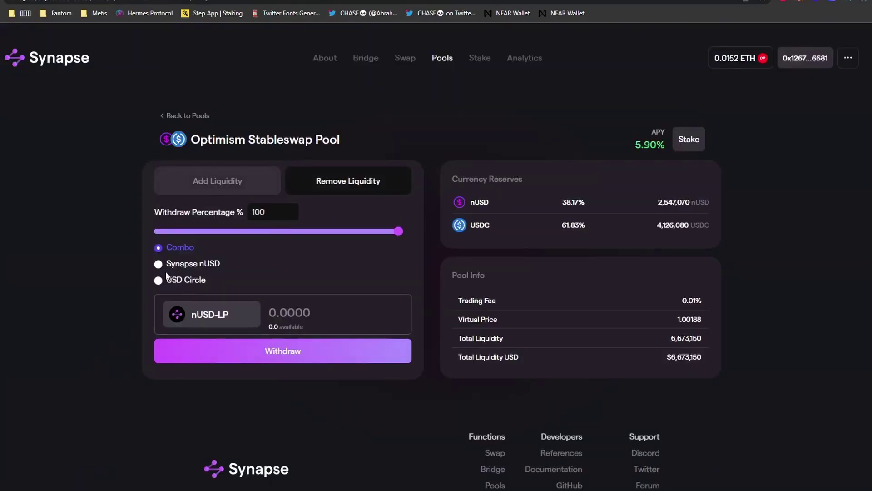
click(167, 271)
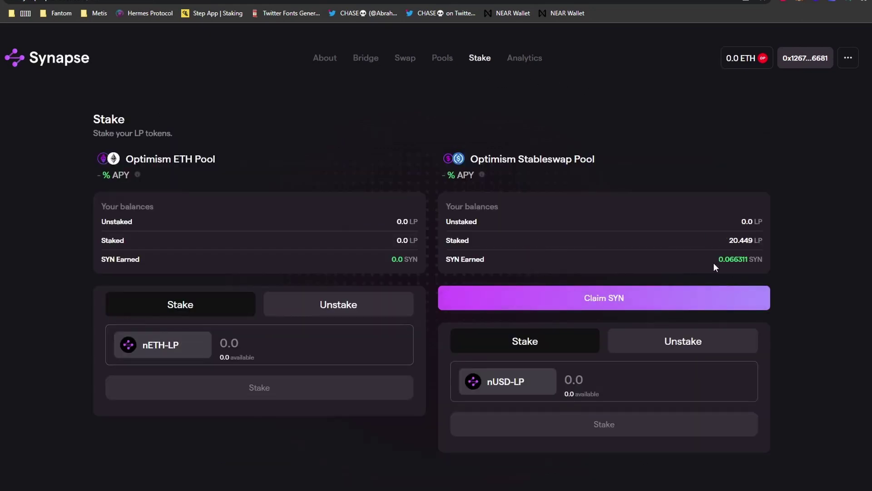
Search the web for CoinMarketCap in a new tab and open its page for the Synapse (SYN) token
key(ctrl+t)
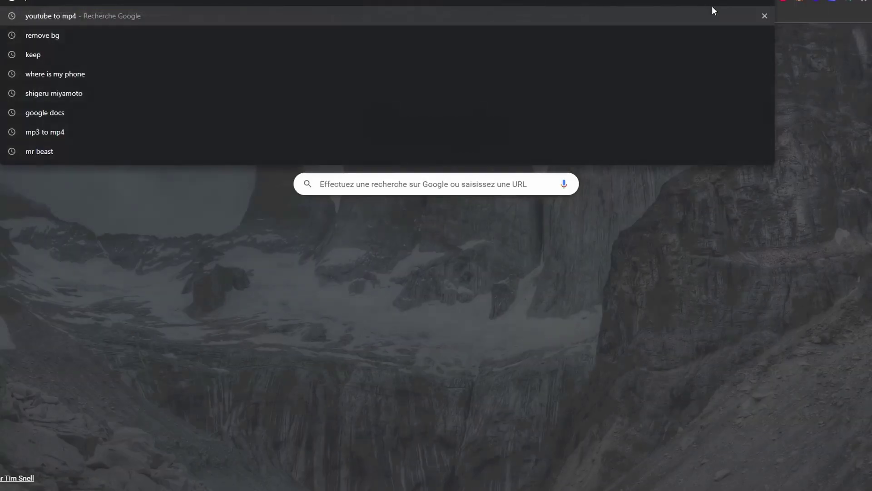
text(coinmark)
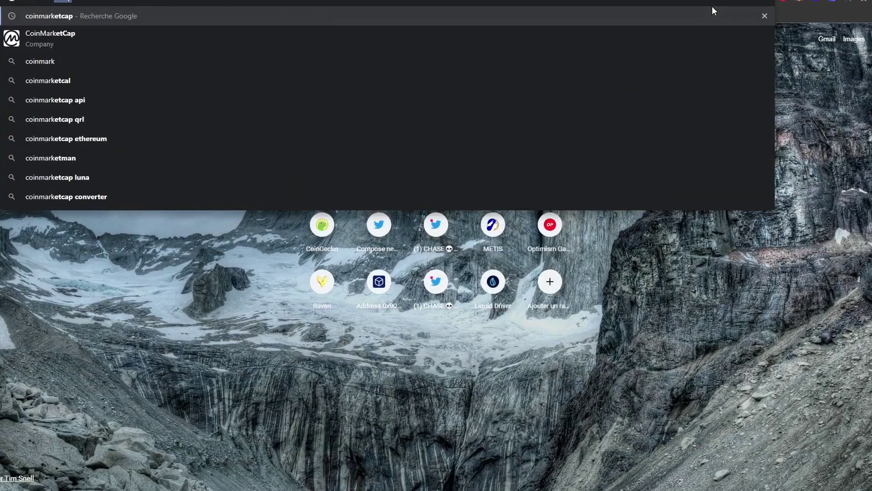
key(Return)
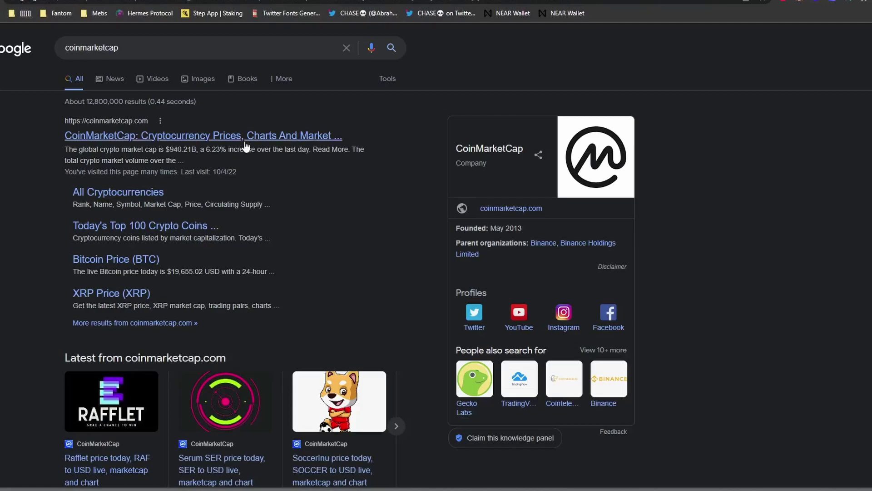
click(245, 136)
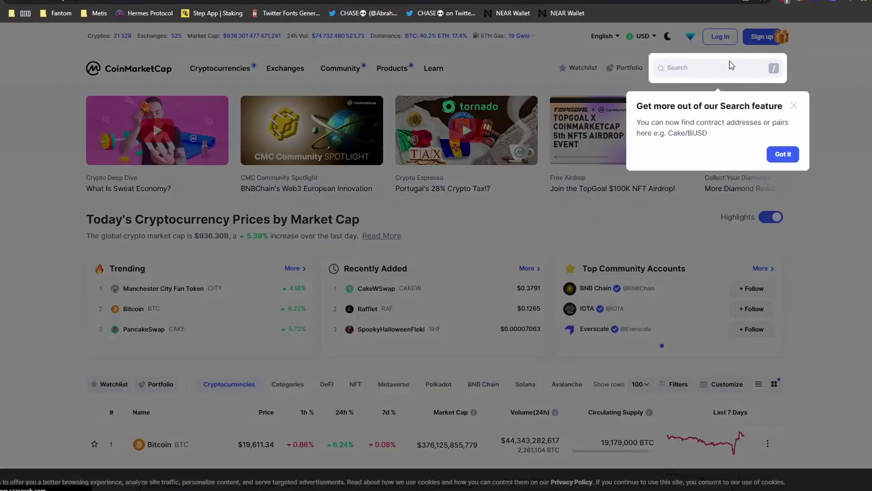
click(740, 71)
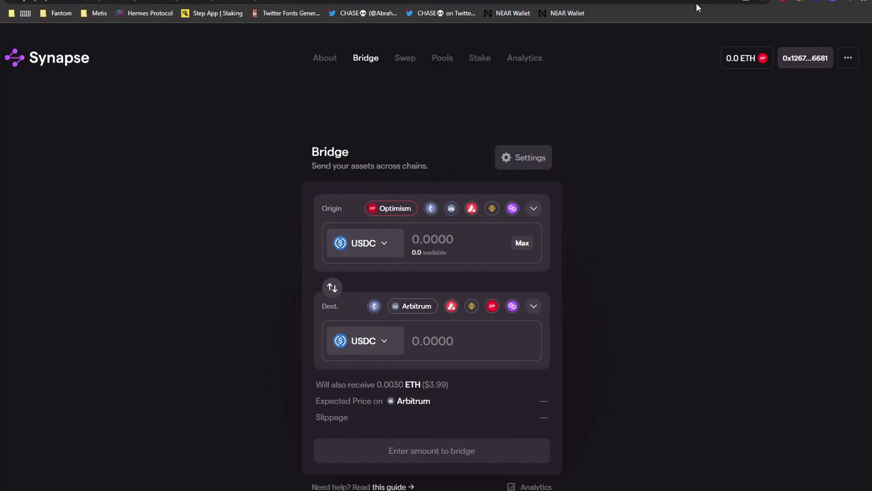
click(698, 7)
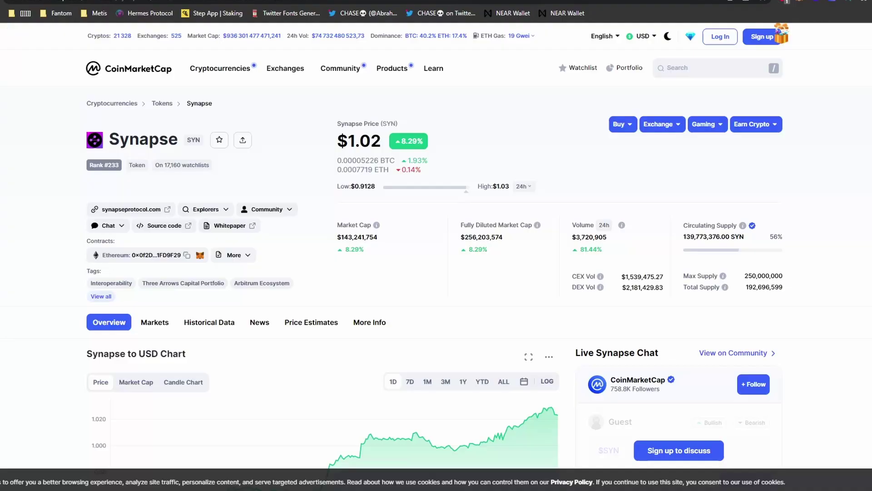
Examine the Synapse token's one-day chart and current USD price
scroll(528, 147, down, 1)
scroll(527, 148, down, 3)
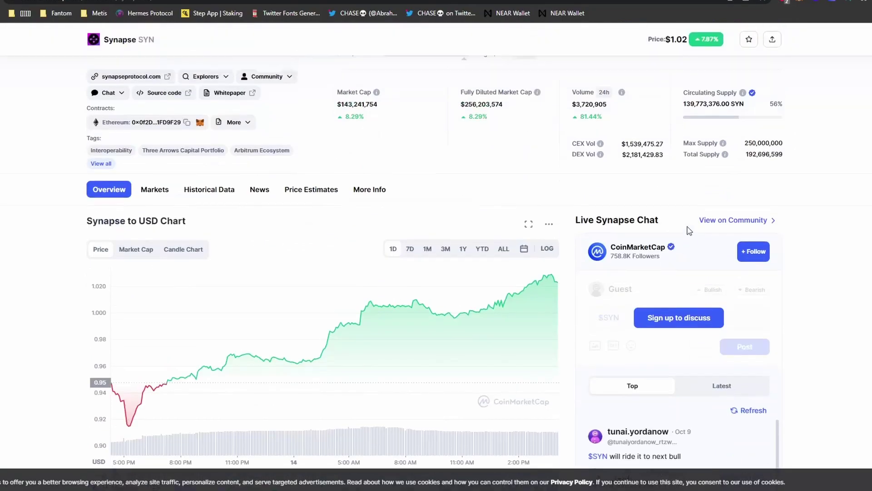
scroll(527, 148, up, 2)
drag(336, 90, 417, 87)
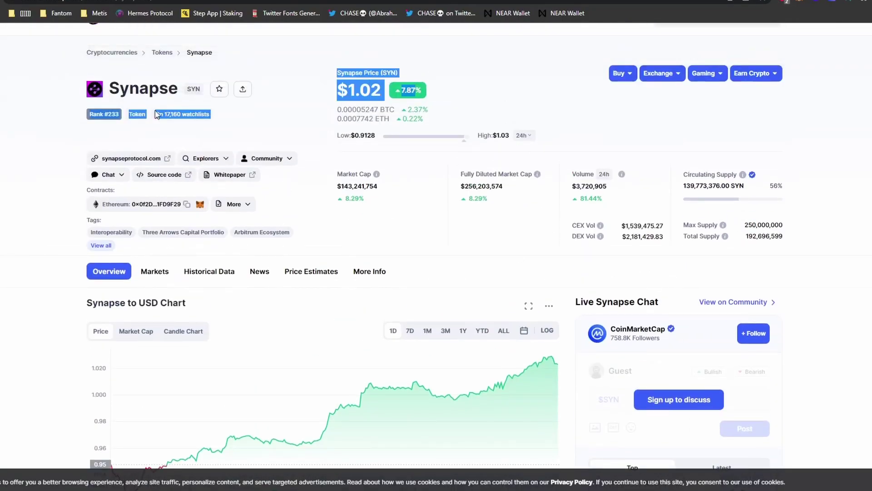
Return to Synapse's Stake page and unstake 20.448 nUSD-LP from the Optimism Stableswap Pool, approving the transaction in the wallet
key(ctrl+shift+Tab)
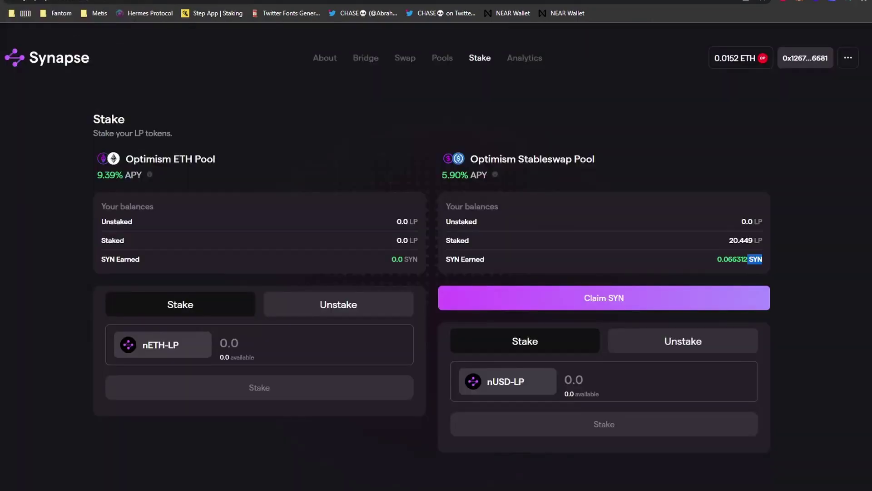
key(ctrl+shift+Tab)
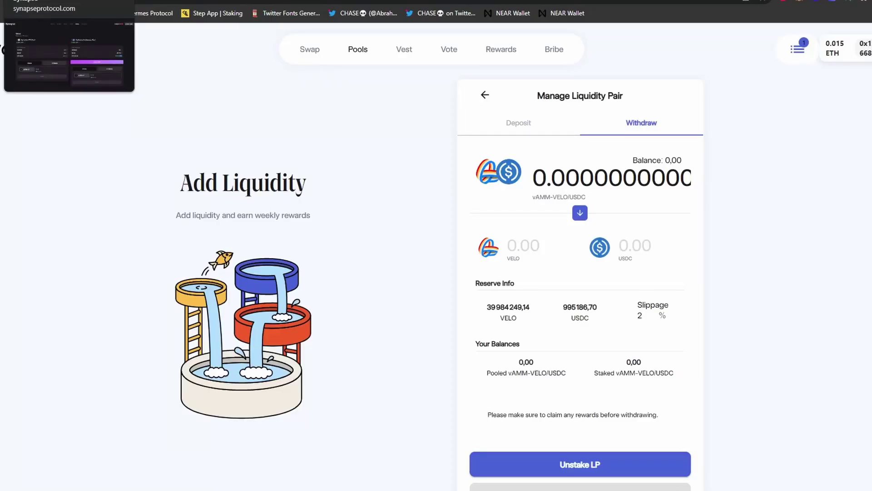
click(54, 2)
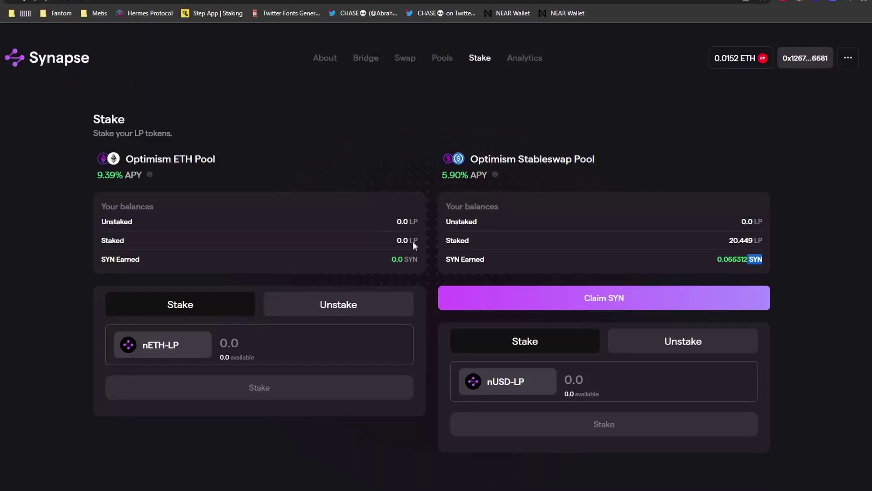
click(681, 345)
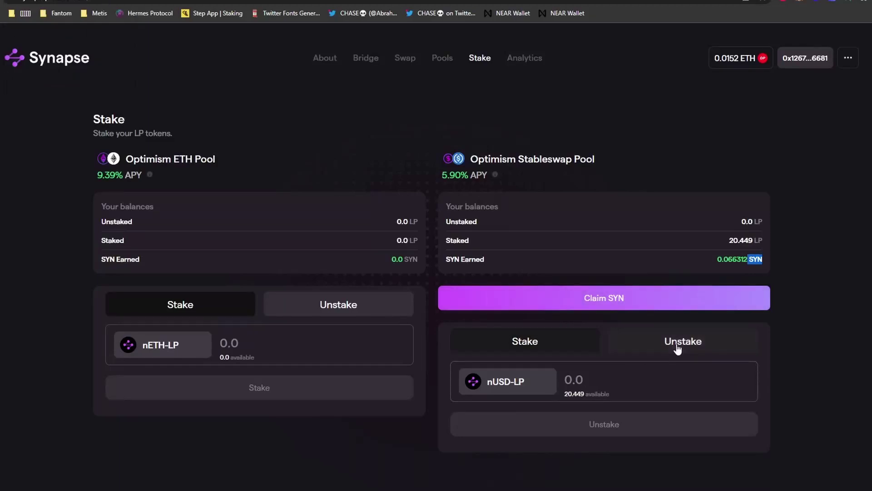
click(616, 394)
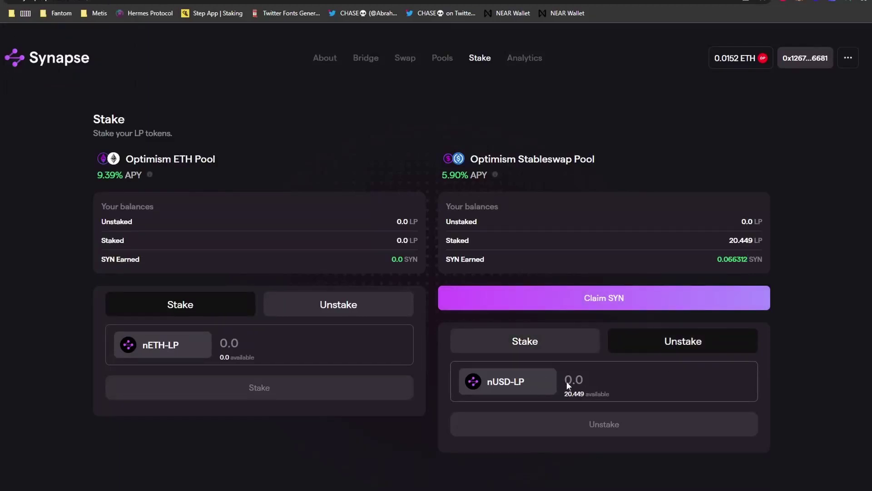
text(20.)
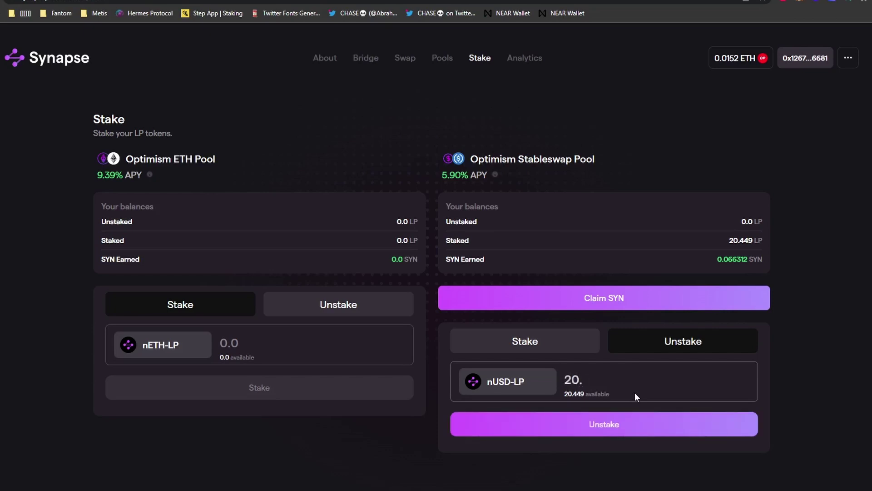
text(448)
click(607, 422)
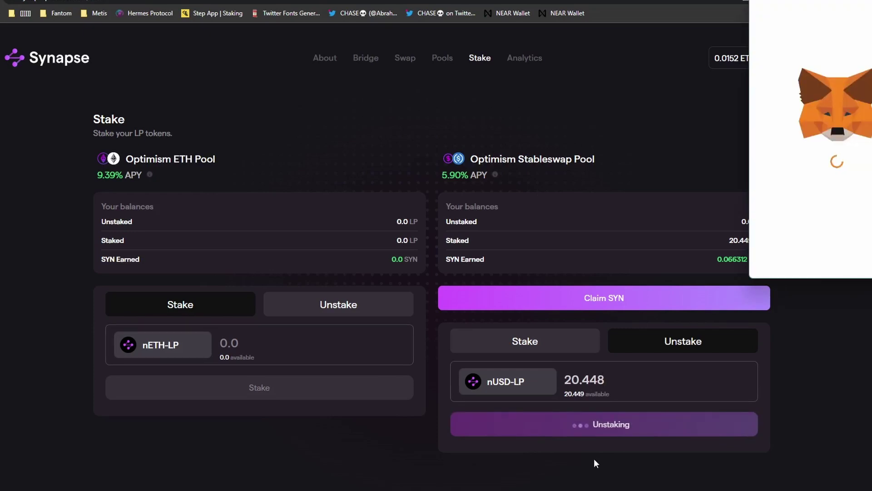
scroll(847, 144, down, 2)
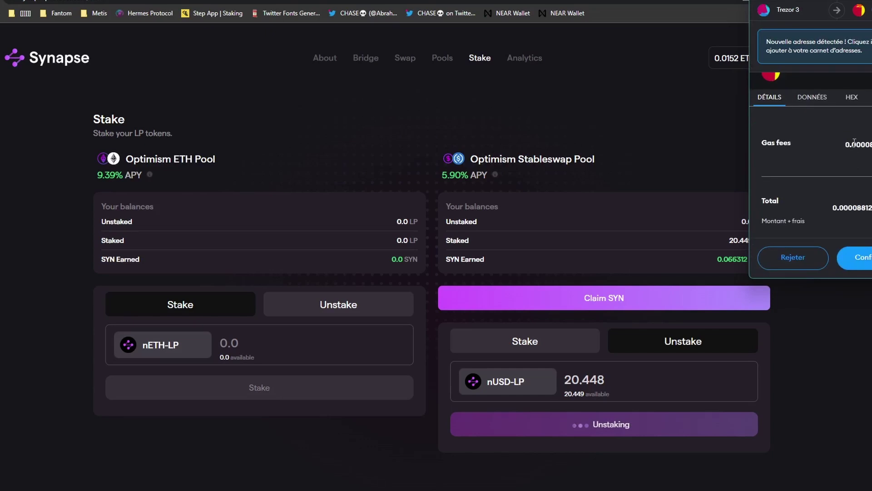
click(857, 257)
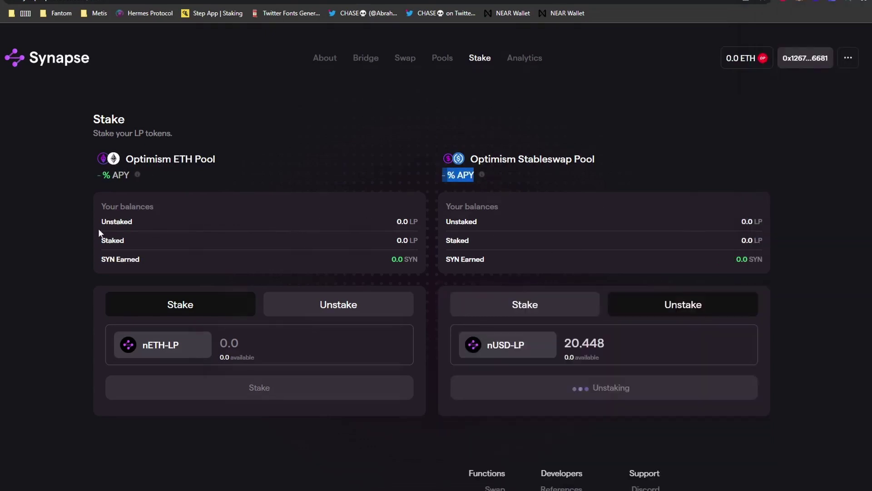
Leave the Synapse Stake page and open the Optimism Stableswap Pool from the list of pools
drag(571, 343, 609, 341)
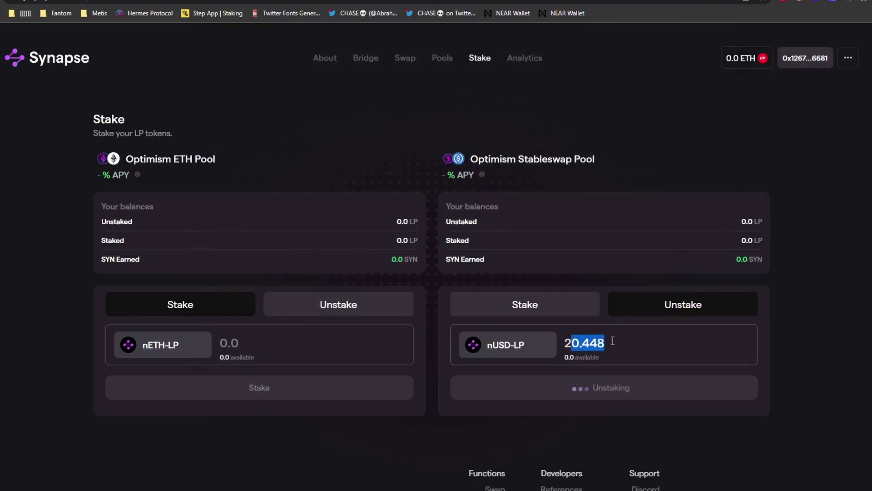
click(324, 59)
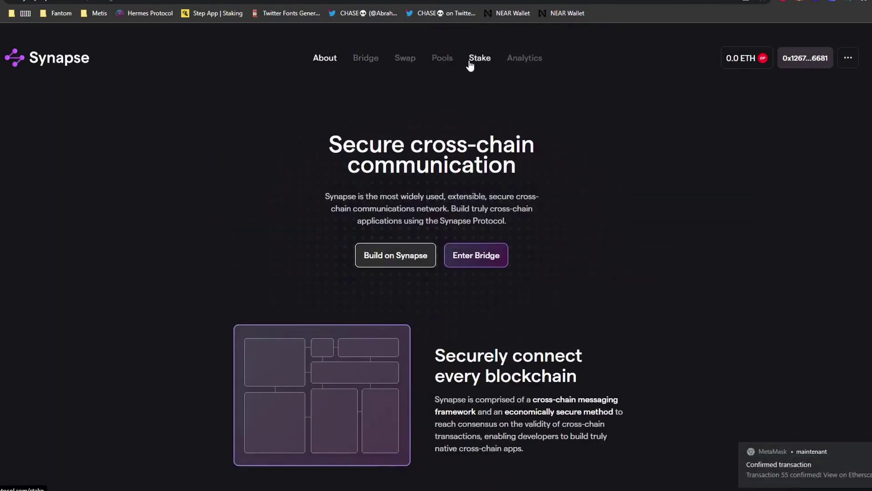
click(444, 62)
click(179, 260)
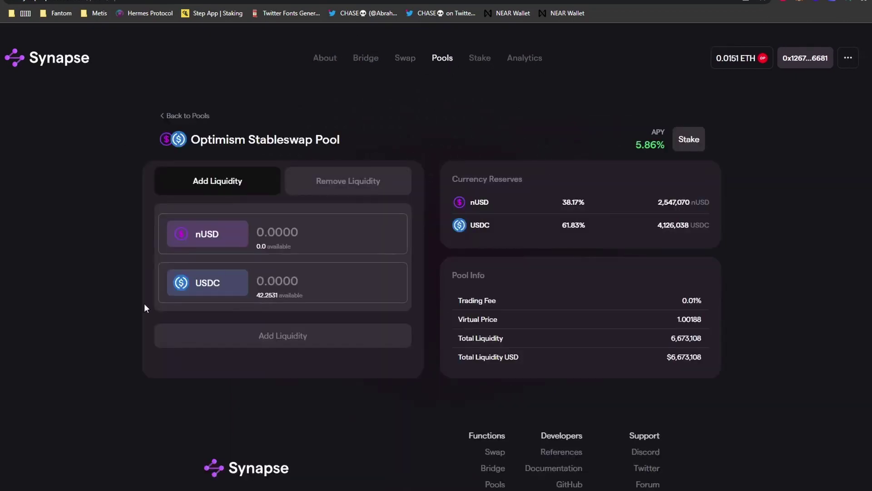
Remove 100% of the pool liquidity, 20.448 nUSD-LP, receiving it all as USD Circle
click(325, 184)
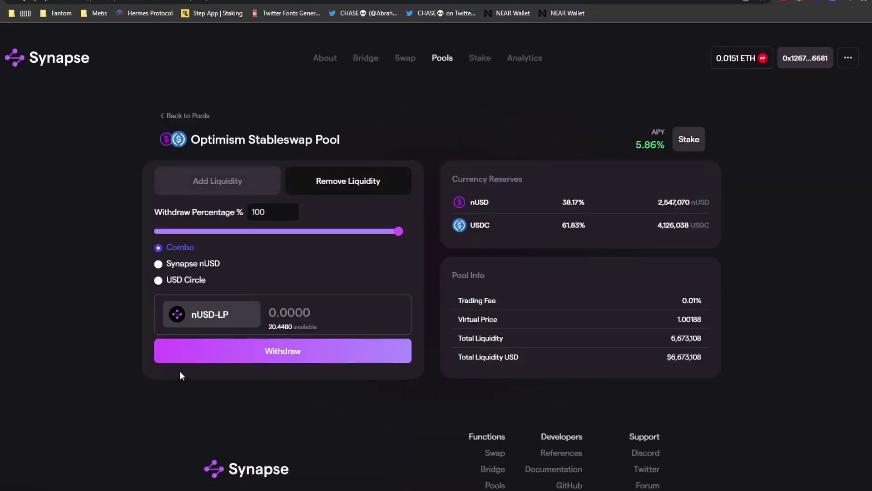
click(158, 280)
click(318, 302)
click(336, 336)
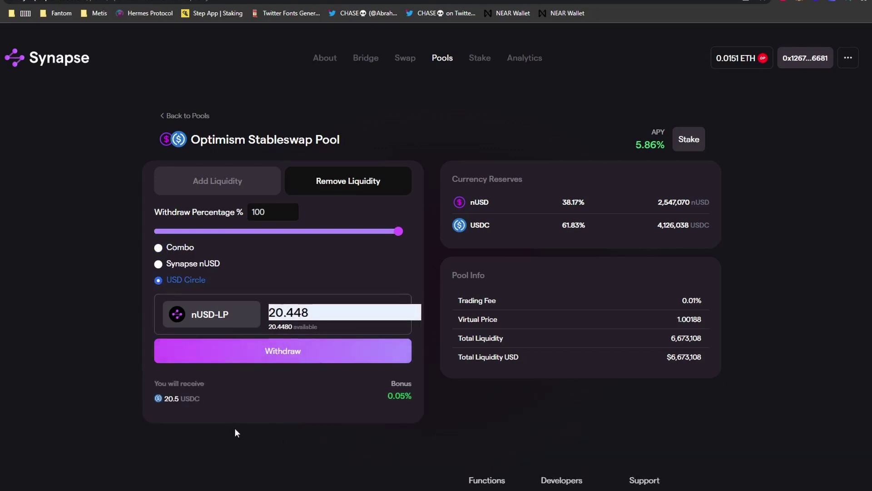
double_click(390, 399)
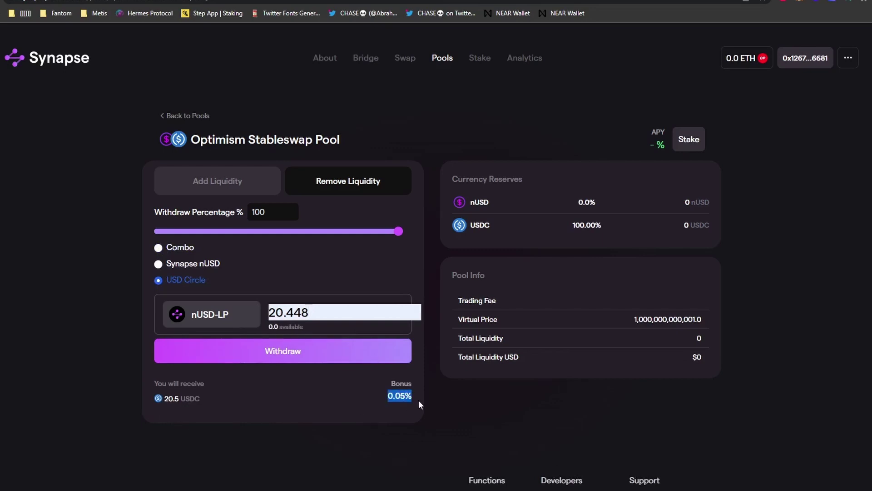
click(252, 359)
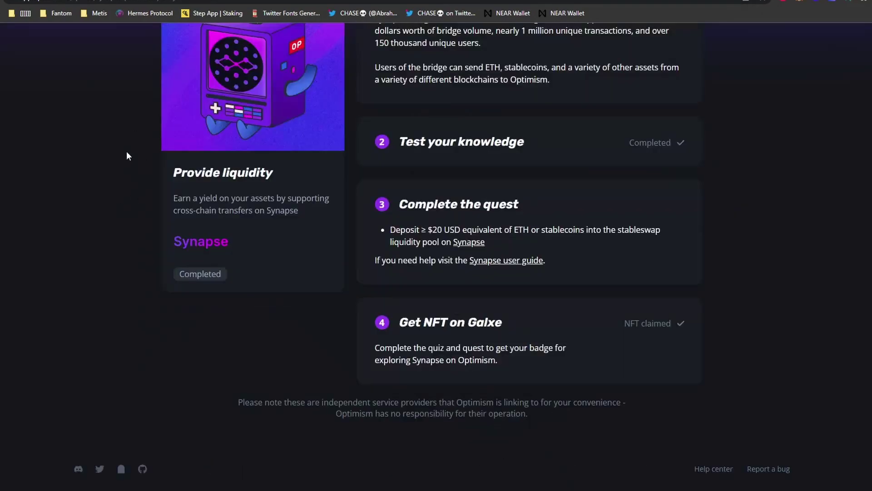
Go back to the Optimism quest list and open the QiDao Borrow stablecoins quest in a new tab
scroll(126, 151, up, 3)
click(182, 90)
scroll(838, 291, down, 10)
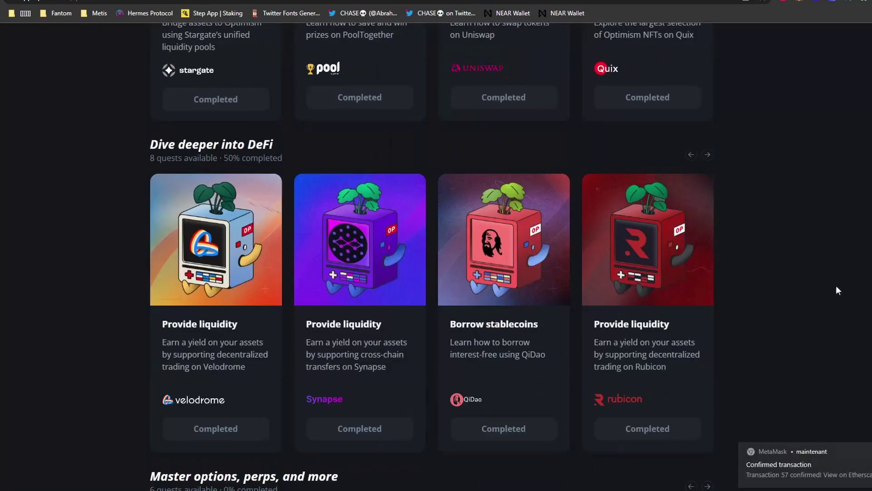
right_click(512, 288)
click(560, 288)
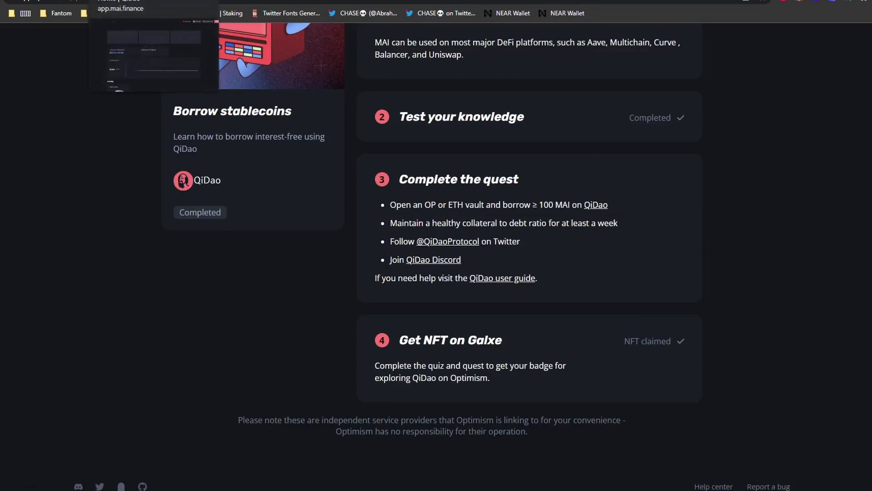
Switch to the QiDao app and open the Wrapped Ether vault from the Optimism vaults
click(119, 2)
click(9, 42)
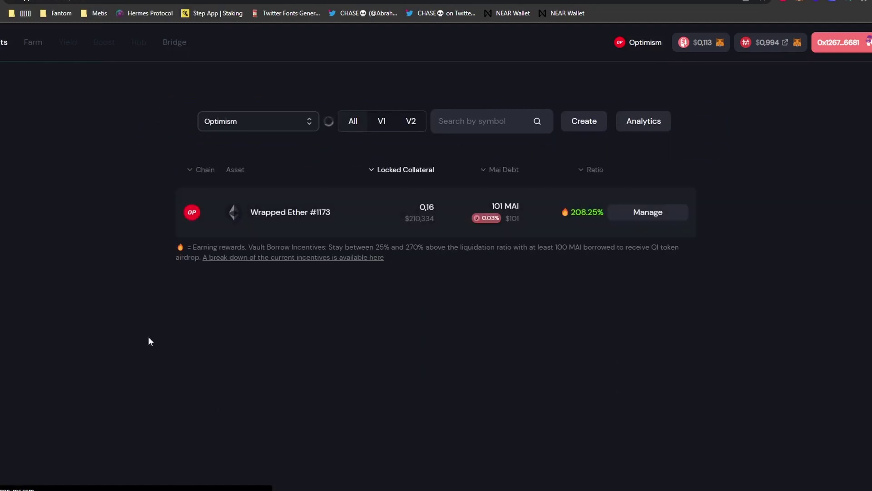
click(432, 213)
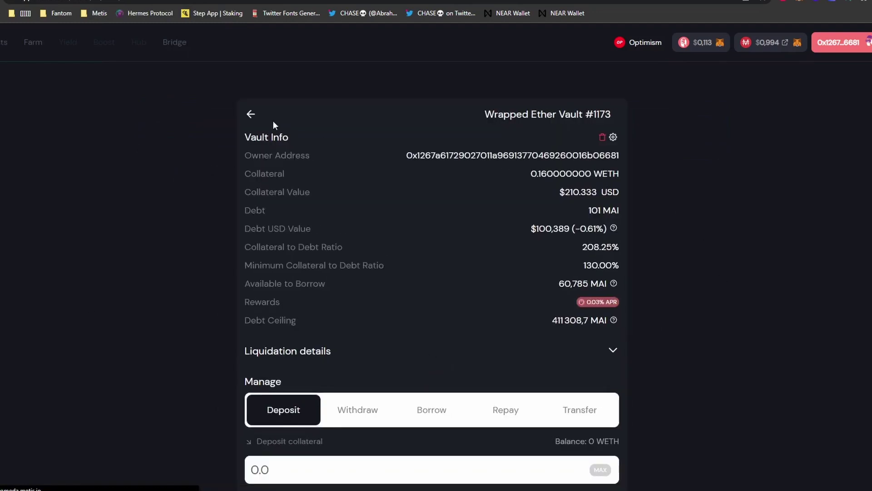
click(250, 114)
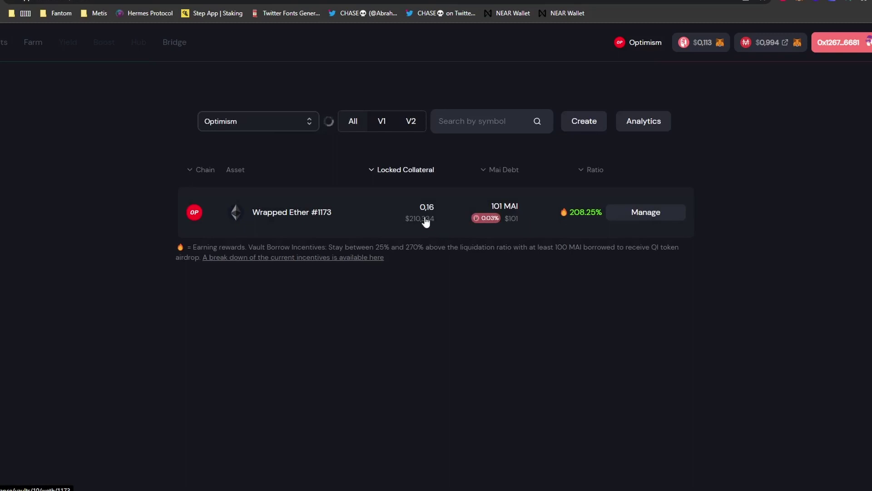
click(554, 219)
scroll(724, 246, down, 2)
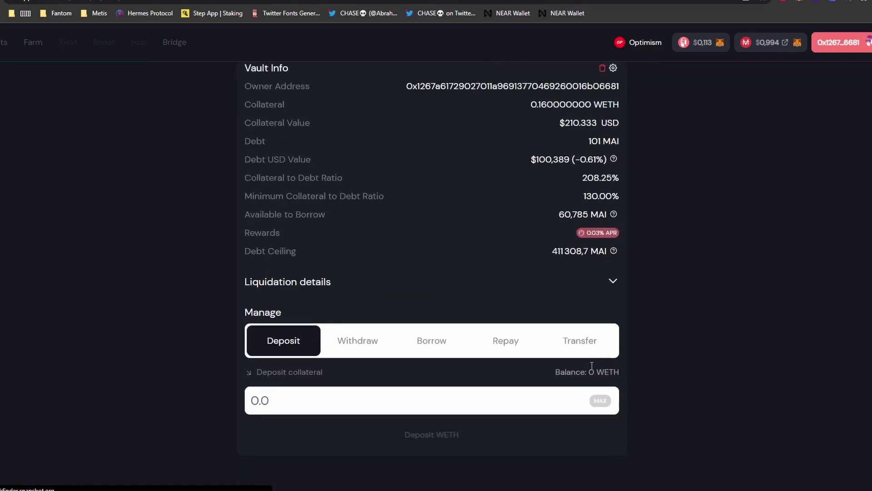
Repay the Wrapped Ether vault's full debt of 101 MAI, approving MAI and confirming in the wallet
click(511, 342)
scroll(774, 353, down, 1)
click(602, 358)
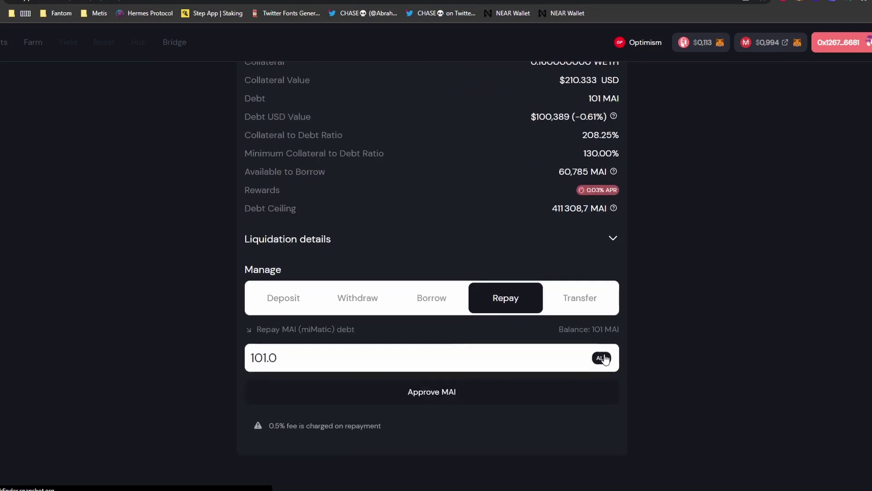
drag(563, 329, 648, 324)
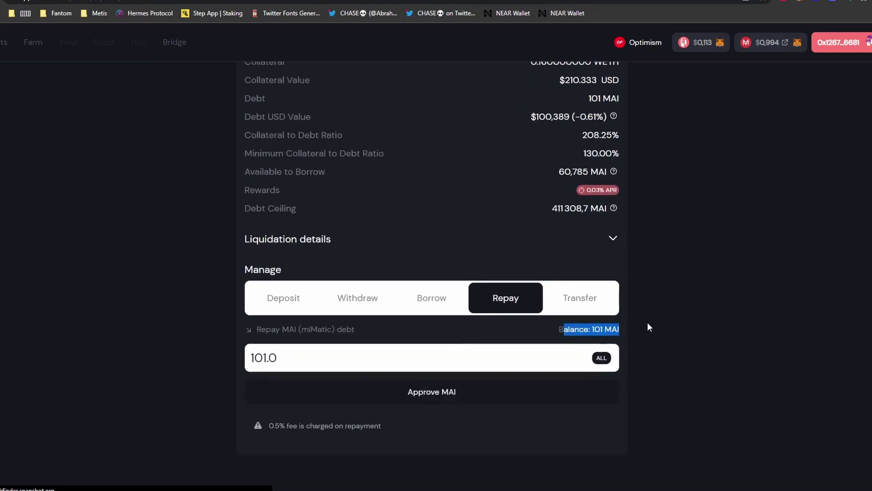
click(467, 394)
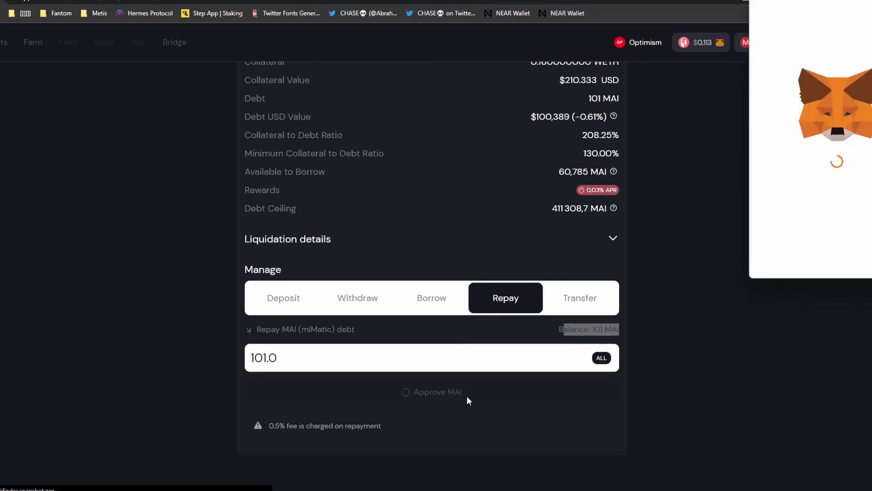
click(817, 296)
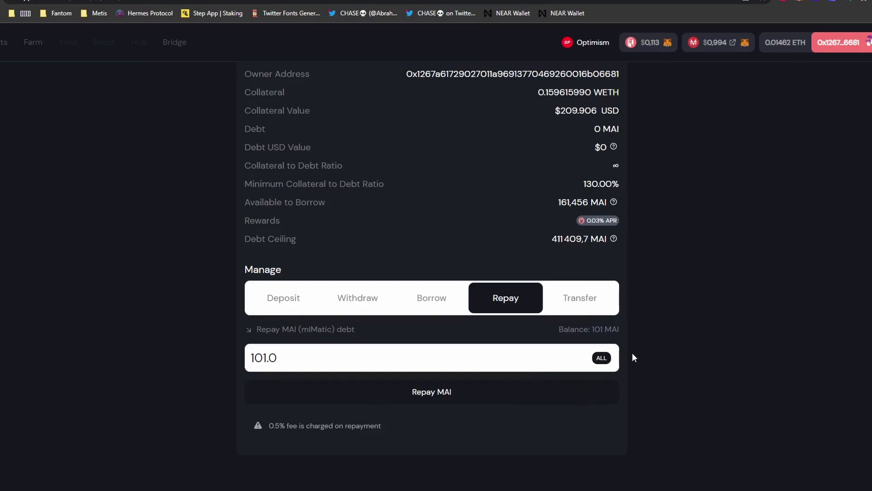
Reload the vault page, open the wallet's latest transaction in the block explorer, and review its MAI transfer
scroll(224, 323, up, 2)
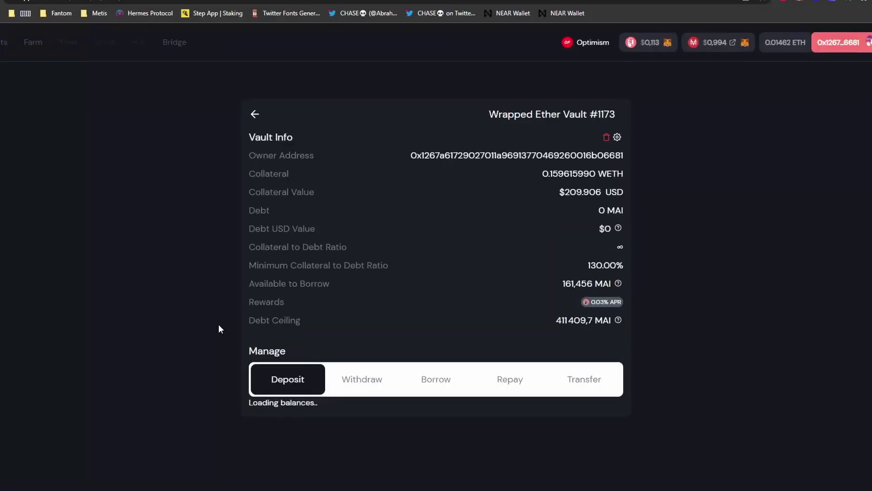
click(506, 340)
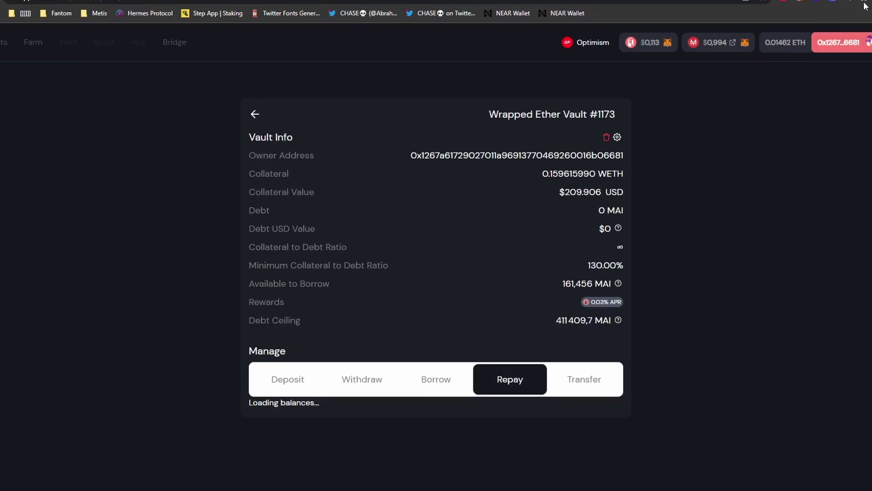
click(801, 2)
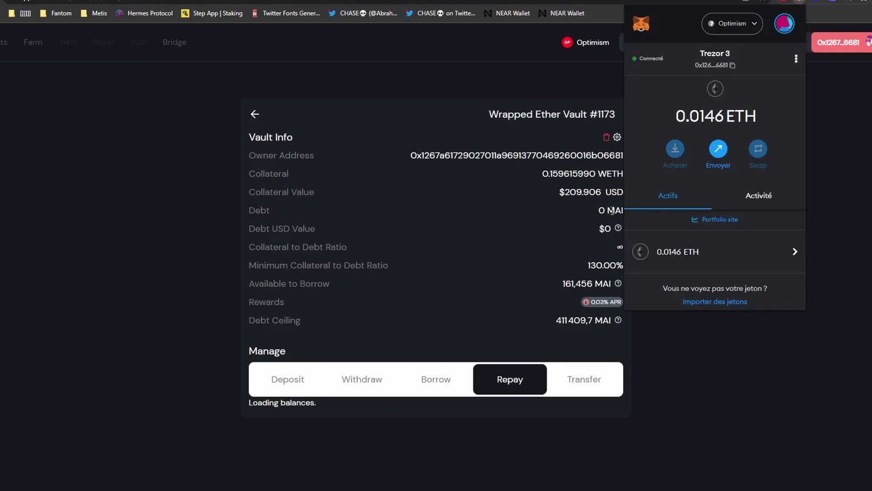
click(759, 195)
click(731, 250)
click(757, 65)
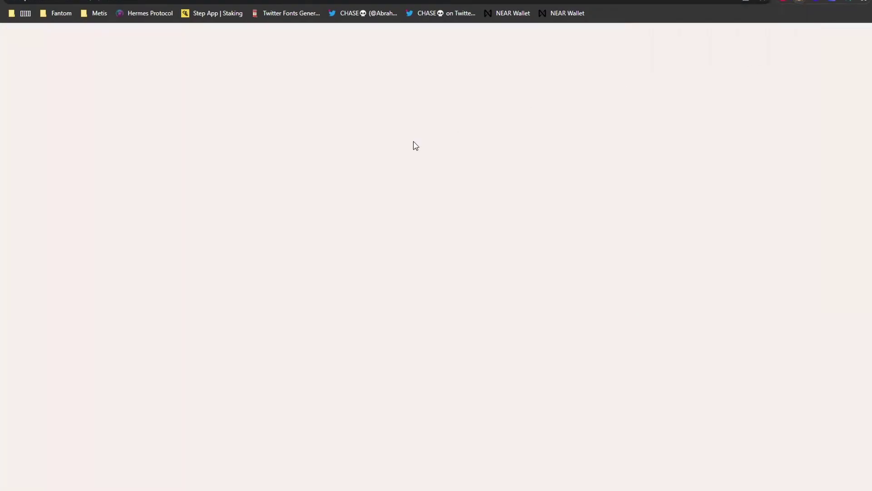
drag(447, 319, 568, 319)
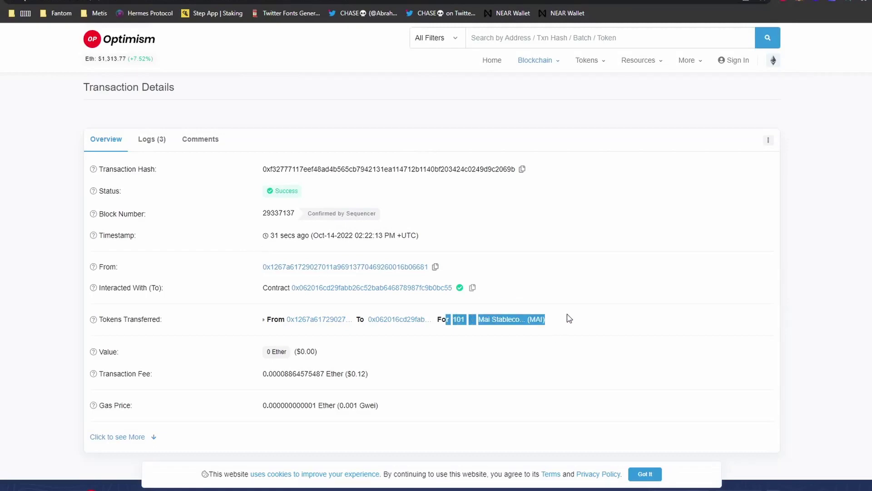
key(ctrl+w)
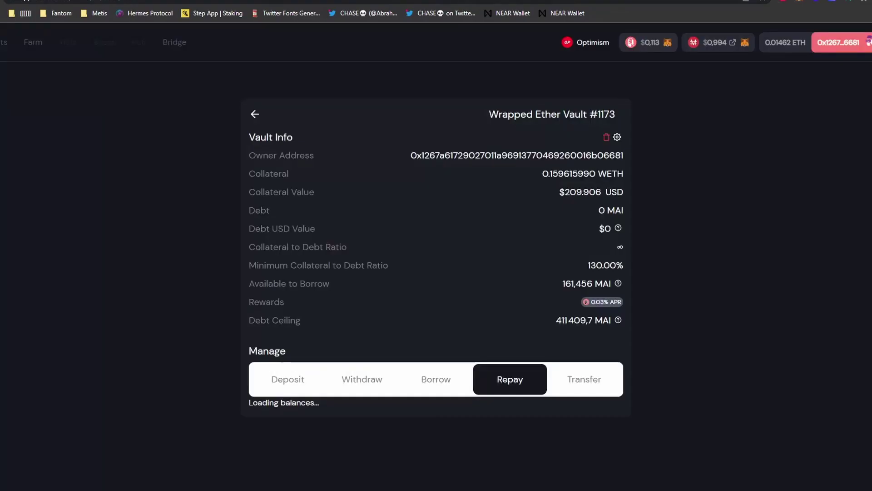
Withdraw the maximum WETH collateral, 0.159615990023344765, from the vault and sign the transaction with the Training Trezor device
click(364, 381)
scroll(136, 399, down, 1)
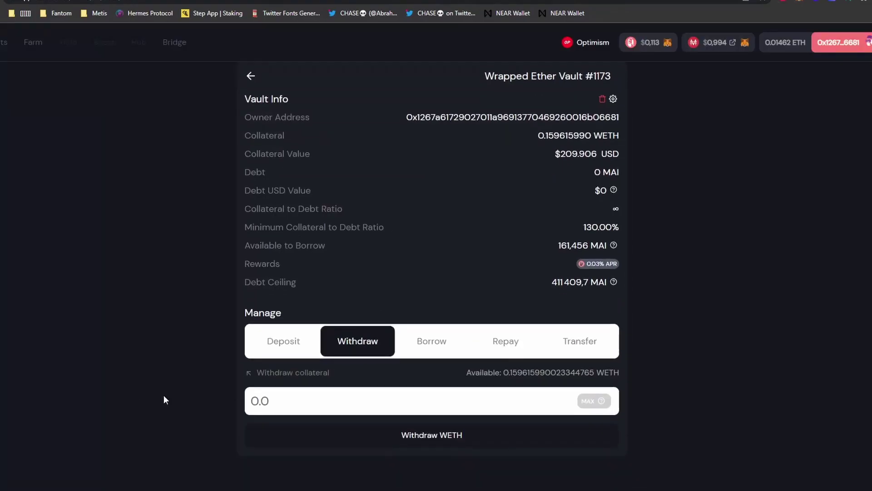
click(587, 402)
click(475, 436)
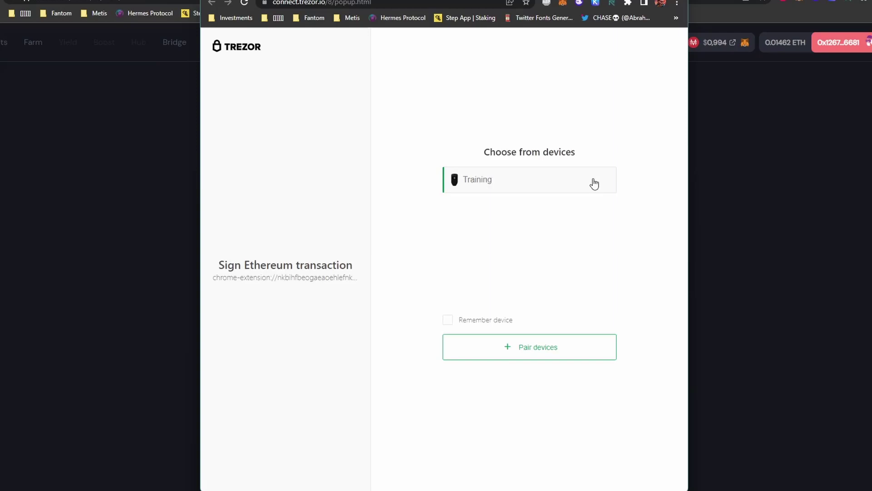
click(593, 191)
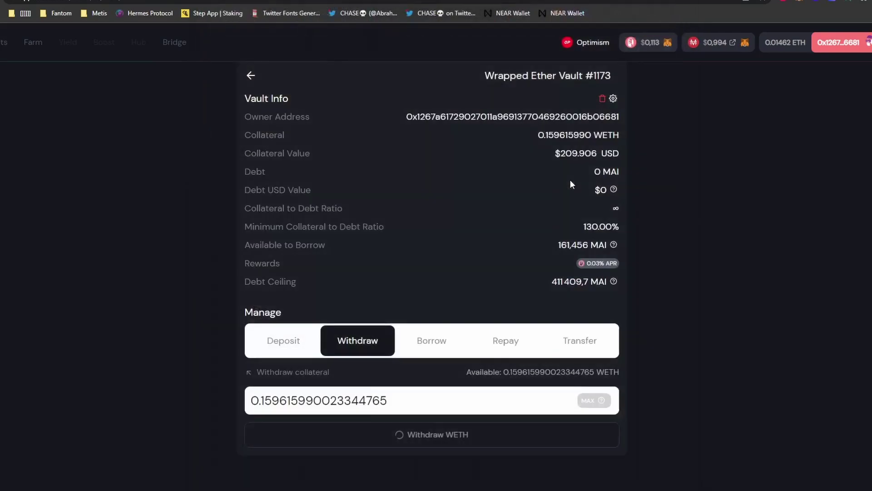
Check the wallet's ETH balance, then switch to Rubicon and review the date of the swap in its trade history
click(668, 194)
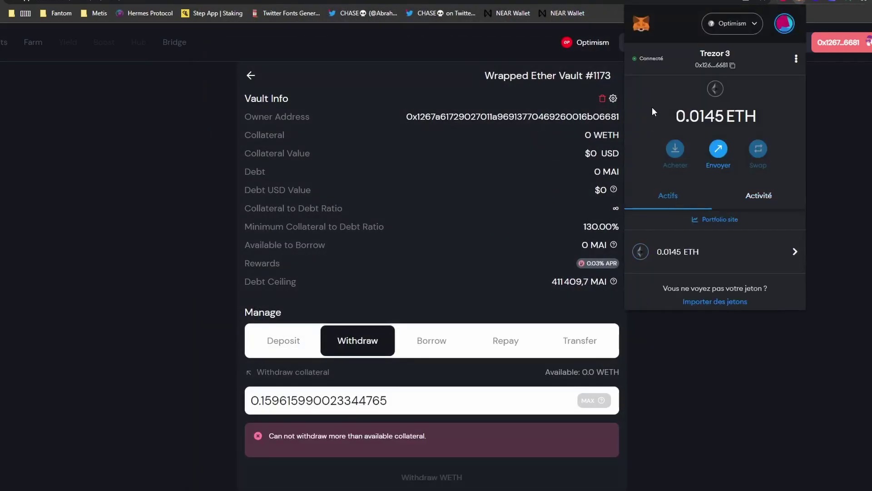
drag(653, 107, 763, 116)
click(101, 231)
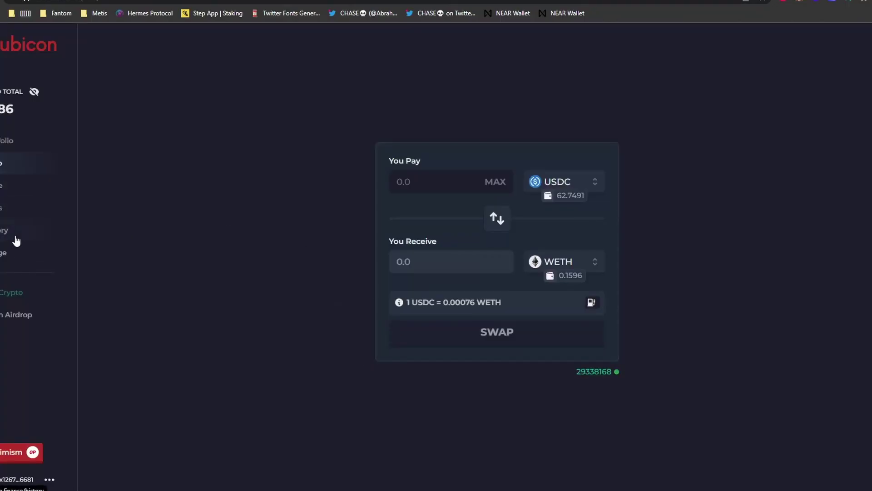
click(15, 237)
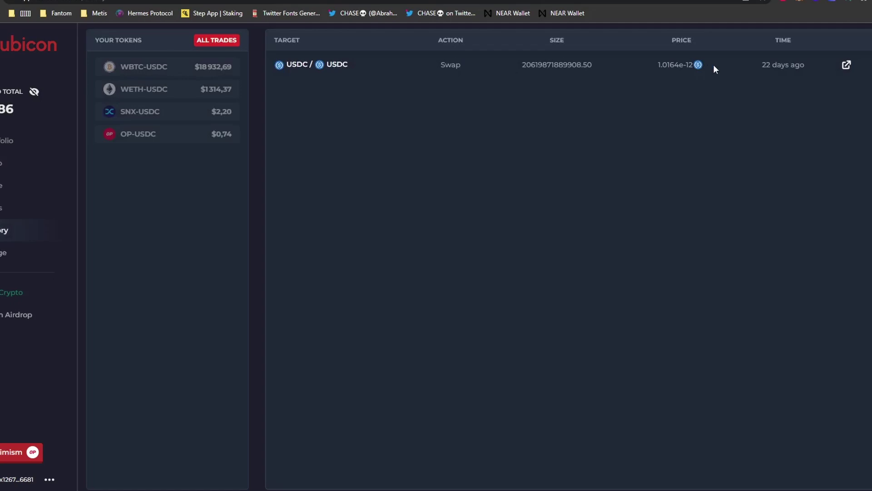
drag(760, 65, 817, 66)
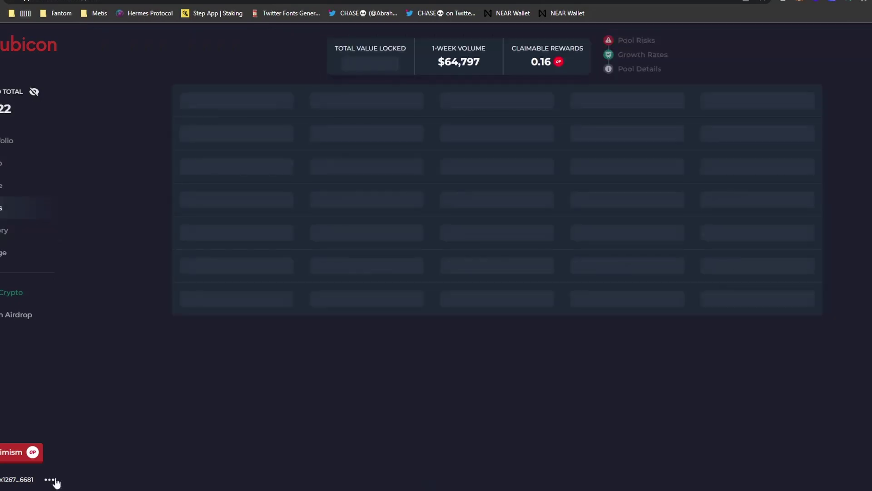
Disconnect the wallet from Rubicon's Pools page and connect it again
click(55, 480)
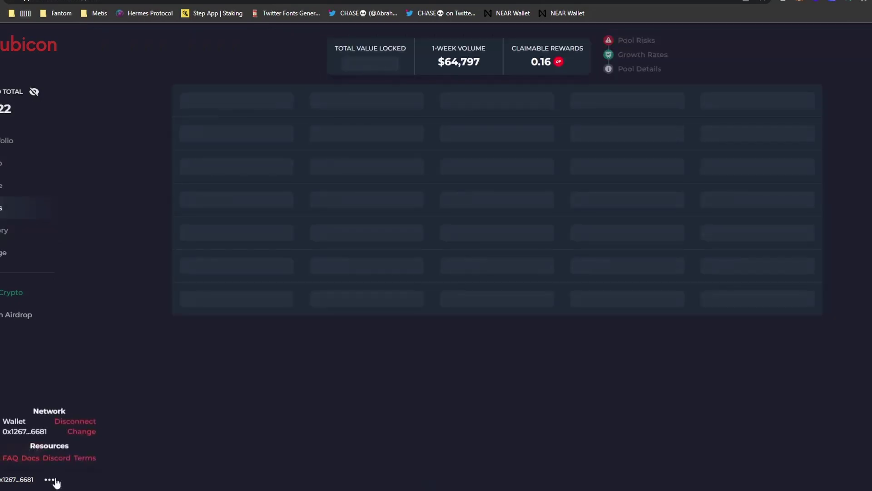
click(83, 422)
click(11, 475)
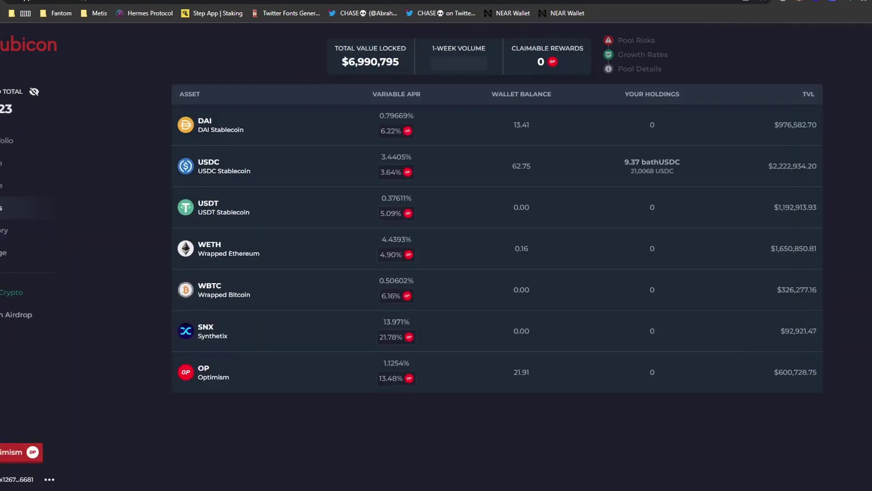
Withdraw the maximum 9.37 bathUSDC from the USDC pool and claim the pool's OP rewards
click(274, 177)
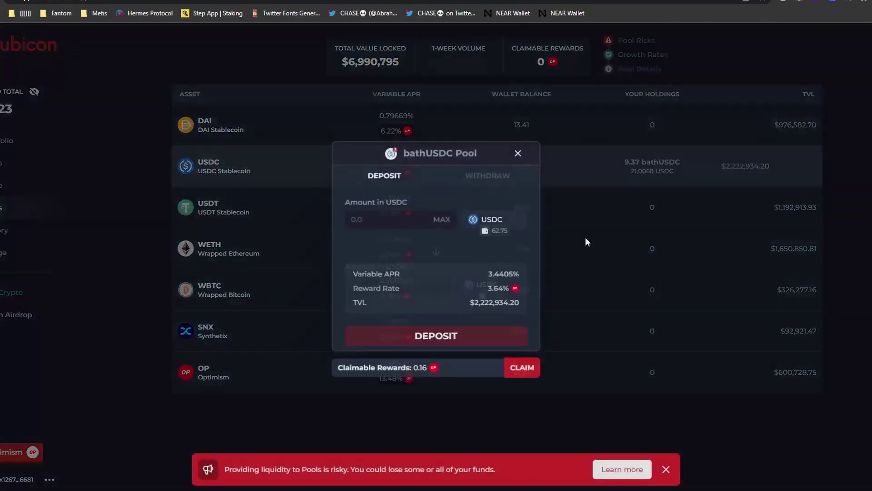
click(449, 222)
click(490, 191)
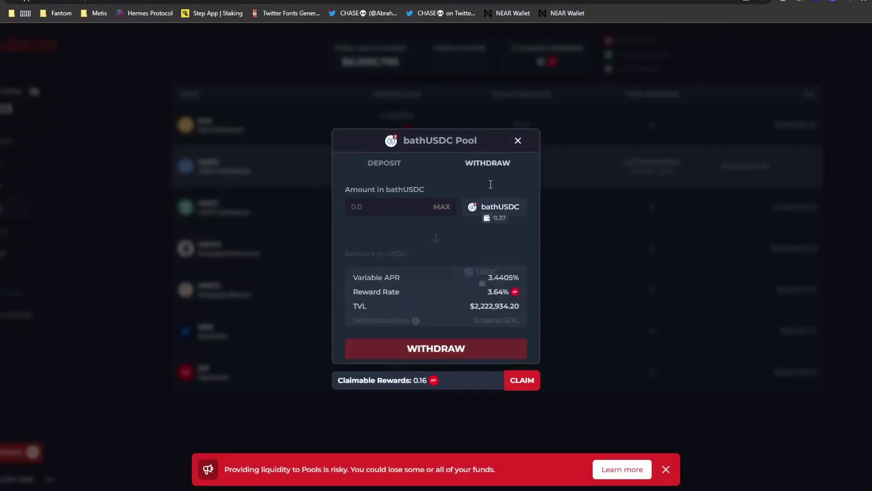
click(437, 194)
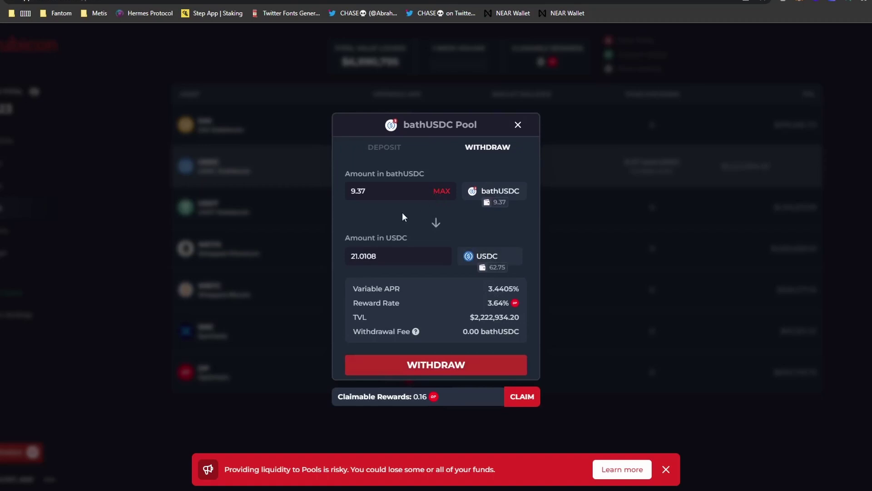
click(402, 262)
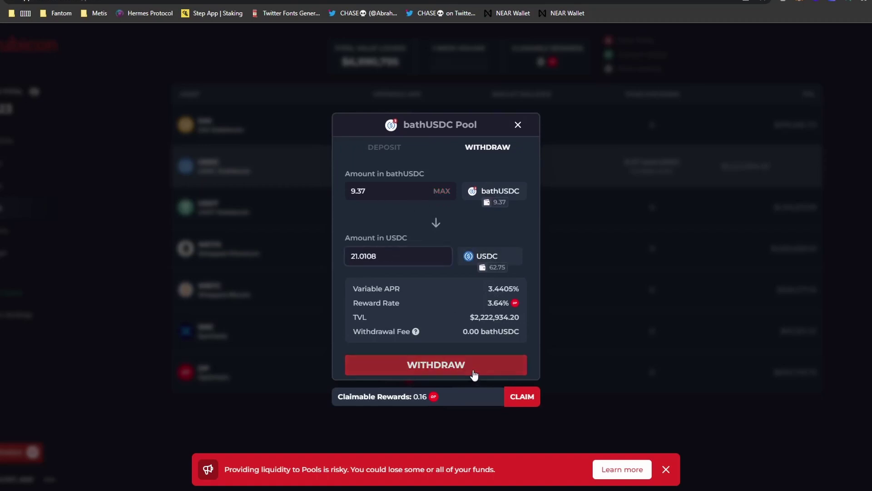
click(533, 399)
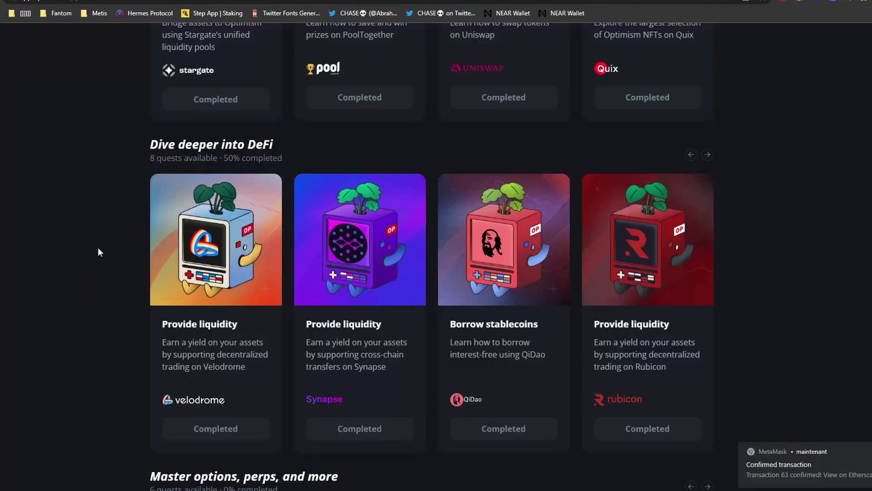
Show the remaining Dive deeper into DeFi quests and read The Granary's Discord announcement about which deposits qualify for the quest
click(707, 155)
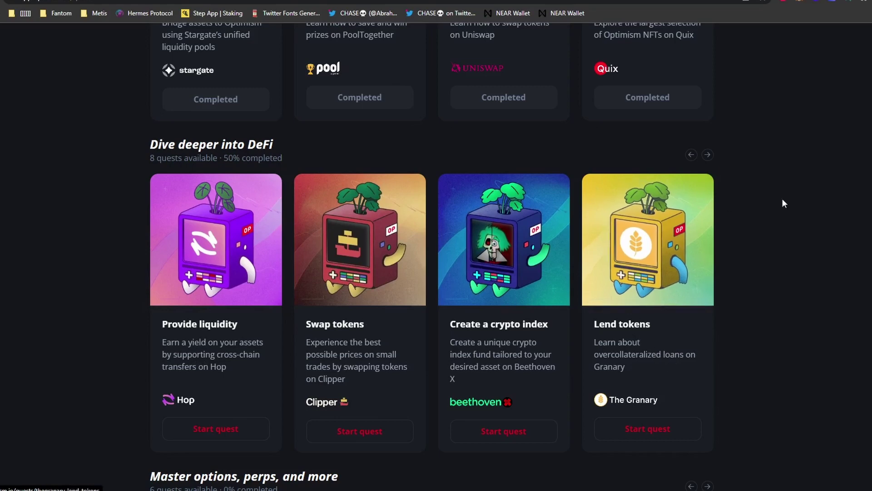
key(alt+Tab)
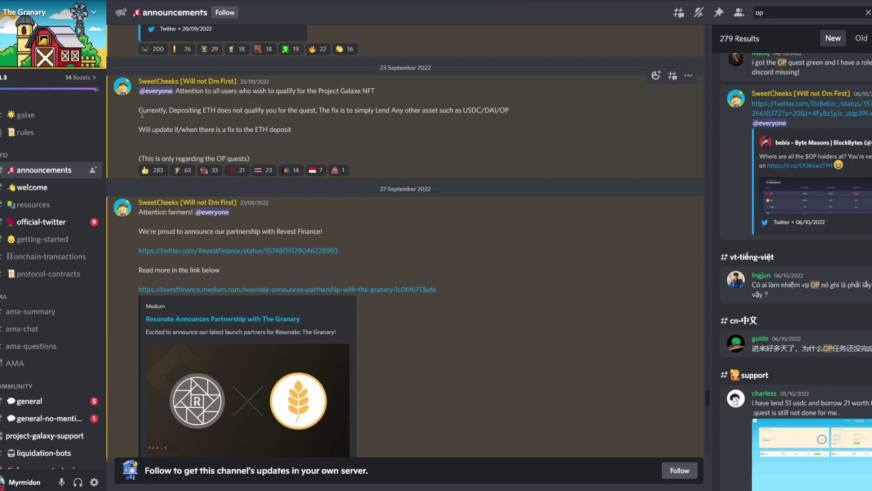
drag(143, 115, 317, 115)
drag(329, 114, 492, 111)
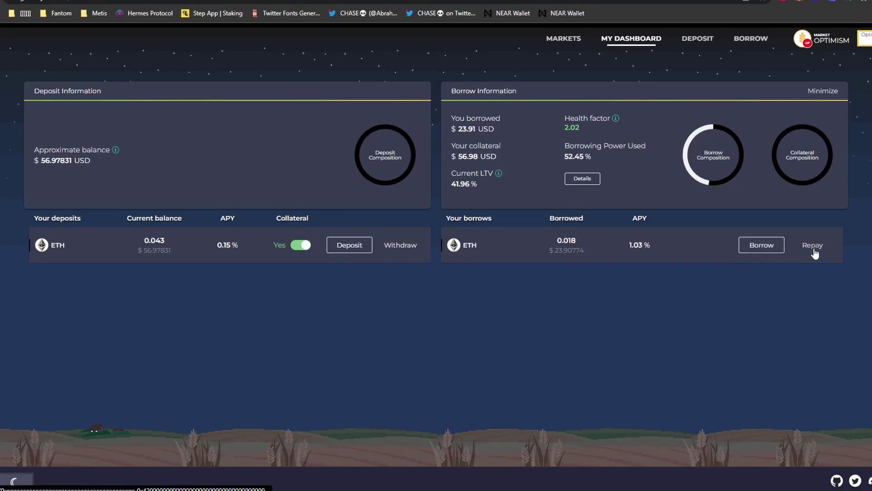
click(812, 247)
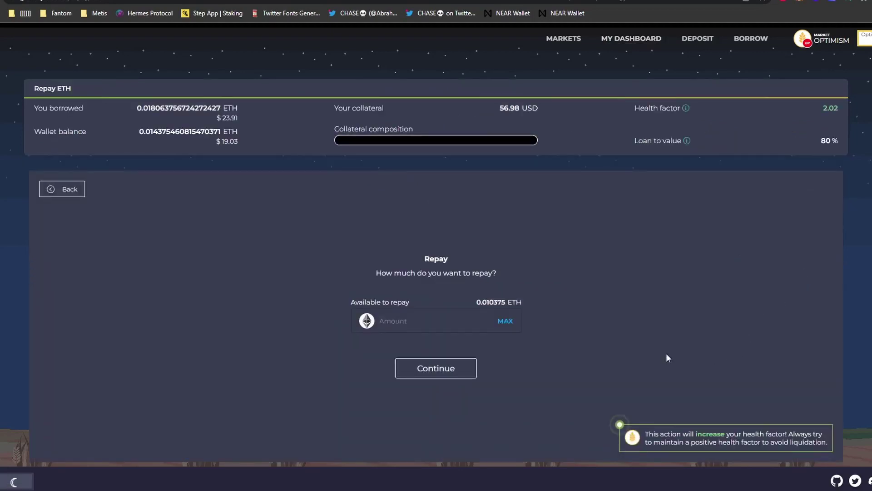
click(507, 321)
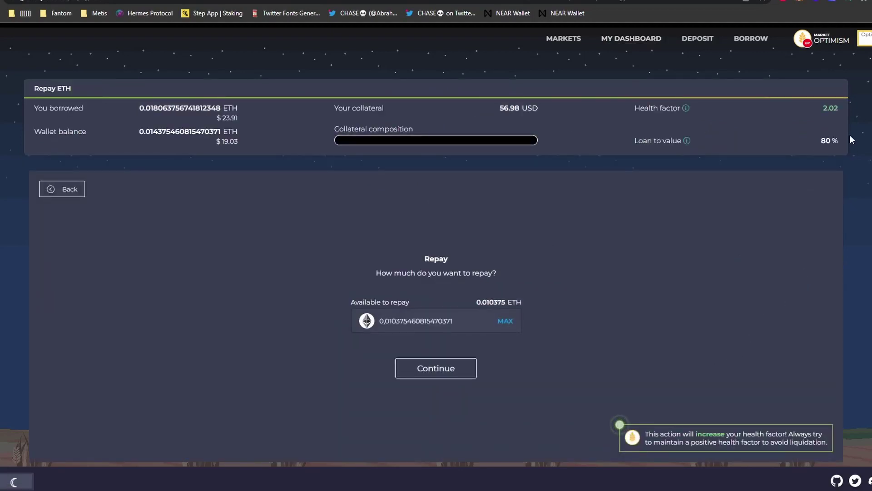
click(59, 189)
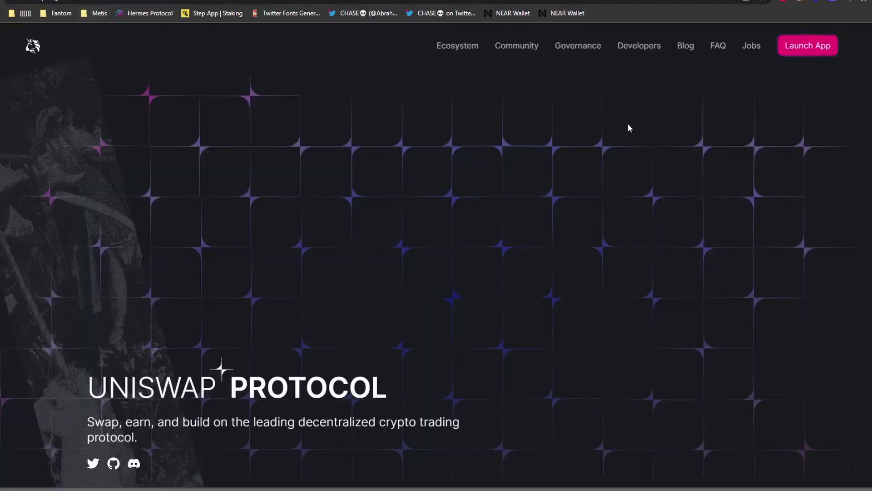
Launch the Uniswap app, set up a swap of the maximum WETH balance to ETH, unwrap it and confirm in the wallet
click(817, 45)
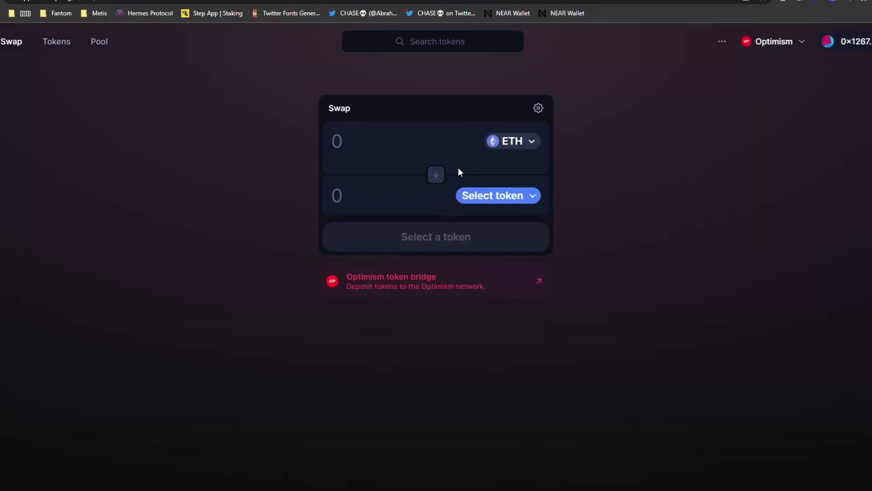
click(483, 198)
click(408, 291)
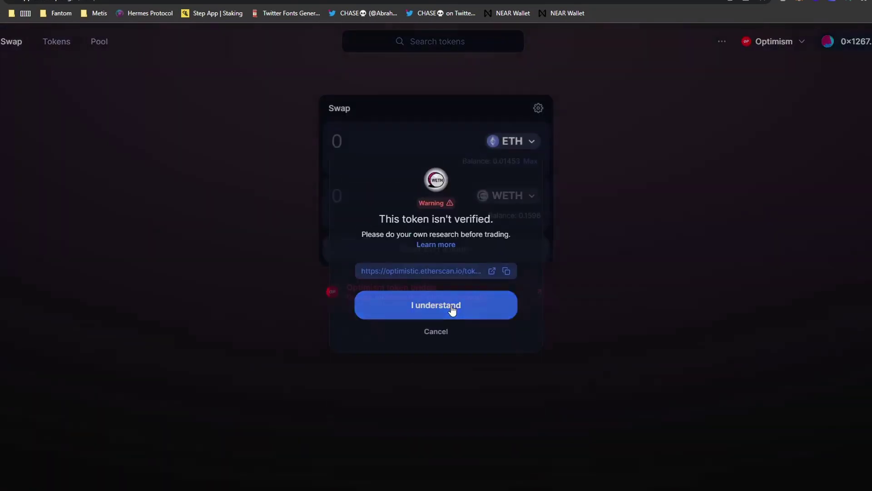
click(452, 307)
click(436, 177)
click(530, 161)
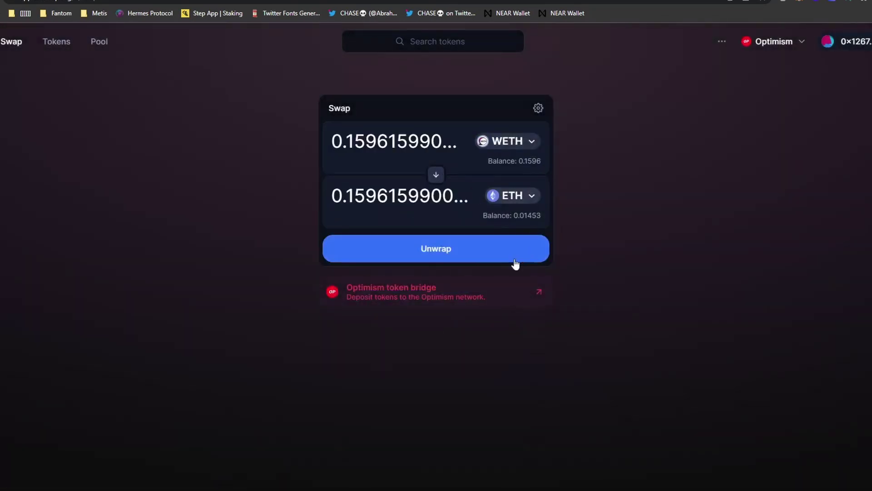
click(516, 257)
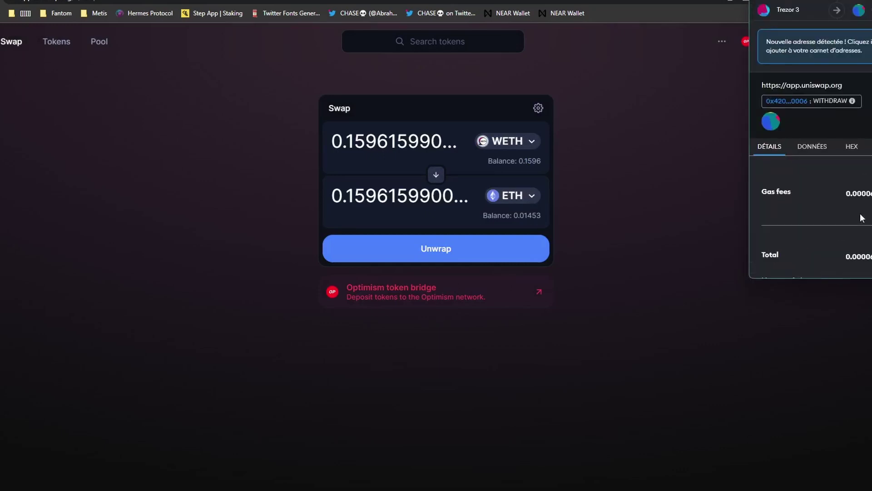
scroll(866, 227, down, 2)
click(860, 270)
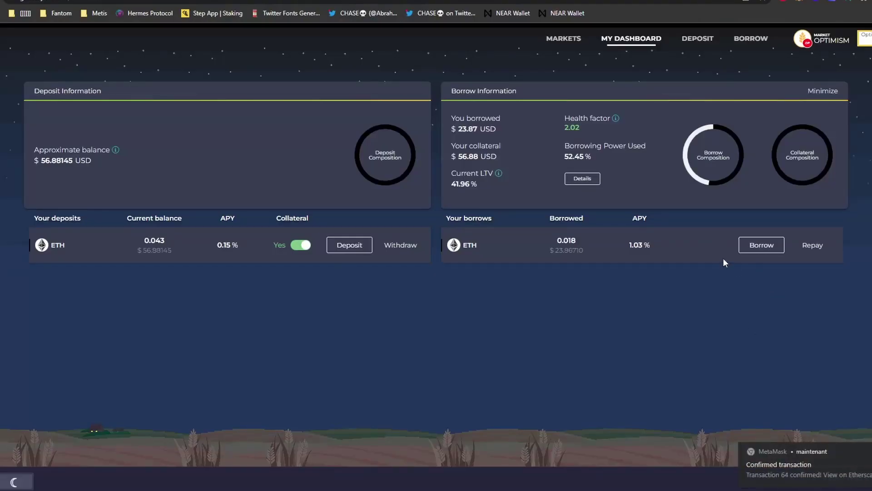
Repay the maximum 0.018064 ETH borrowed on The Granary, sign with the Training Trezor device, and return to the dashboard
click(812, 245)
click(528, 324)
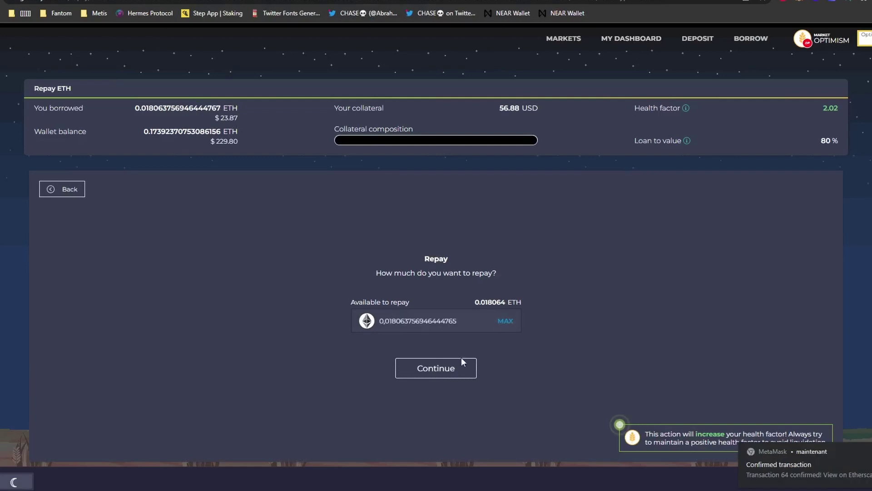
click(459, 365)
click(489, 395)
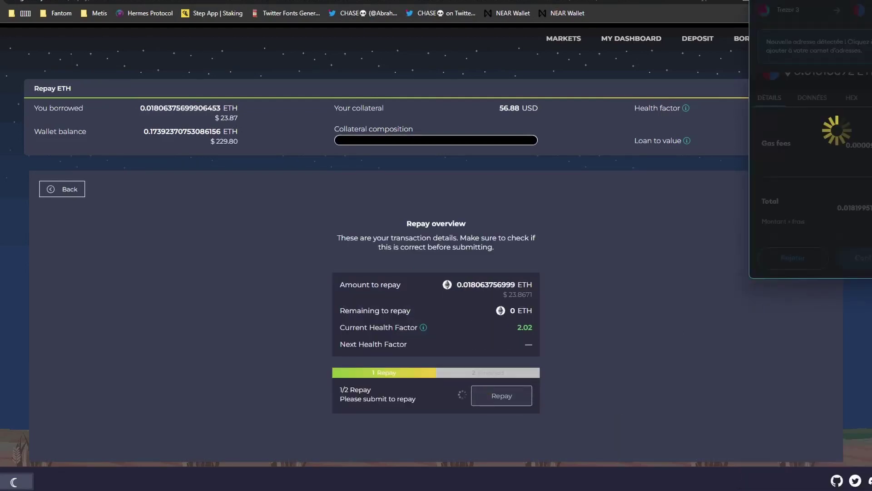
click(860, 258)
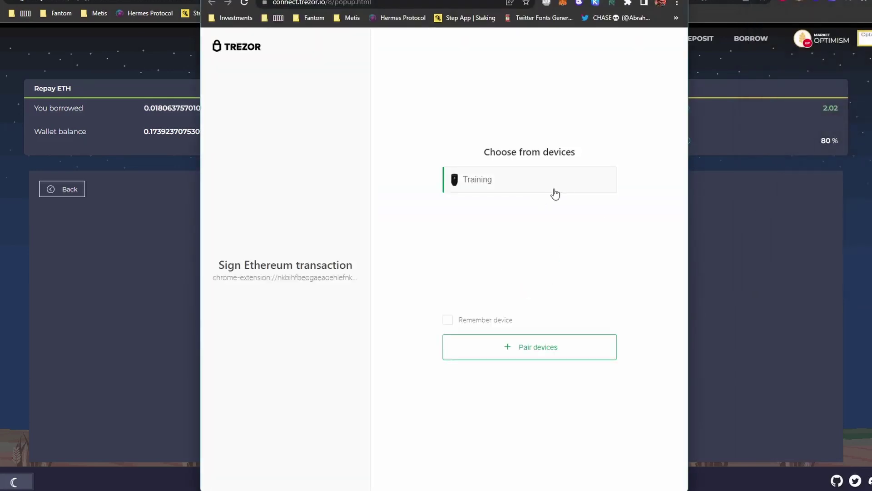
click(549, 190)
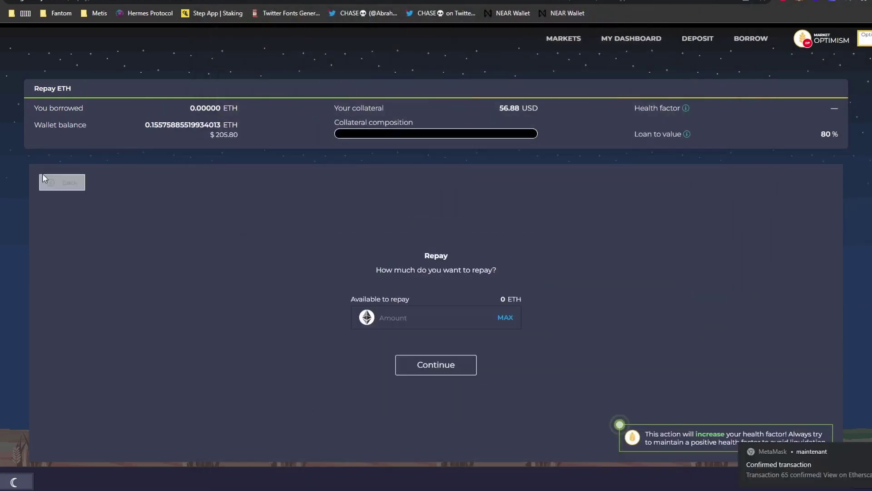
click(59, 187)
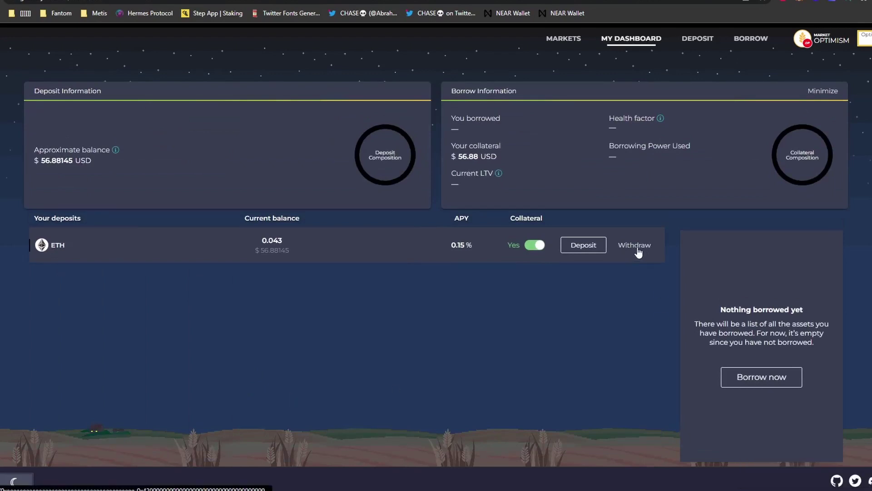
Start withdrawing the maximum ETH deposit, about 0.04305 ETH, from The Granary and approve grainETH access in the wallet
click(634, 245)
click(505, 308)
click(450, 359)
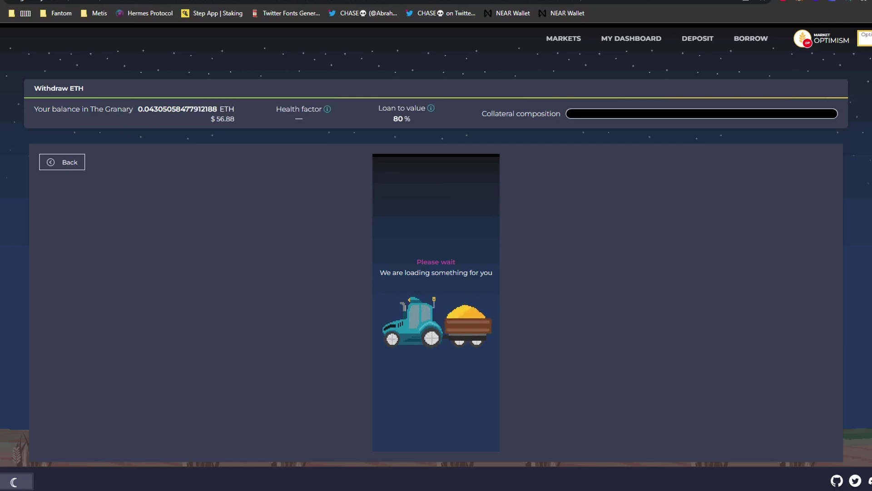
drag(138, 110, 220, 116)
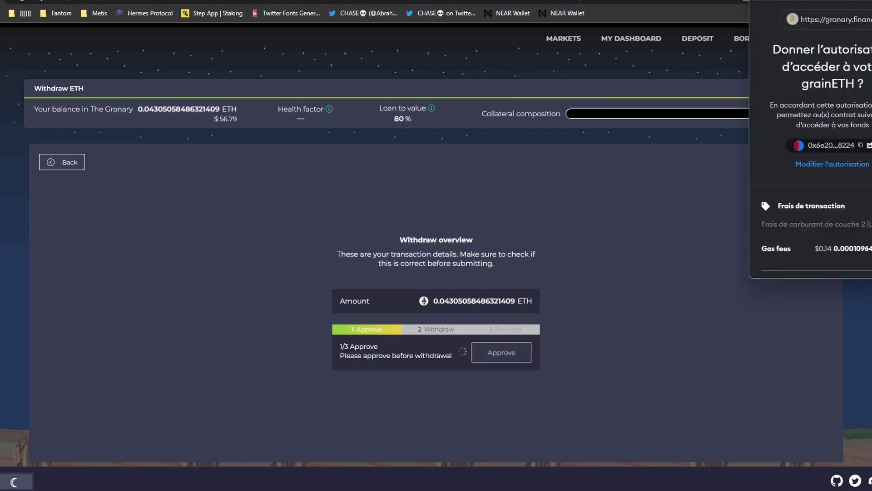
scroll(813, 204, down, 3)
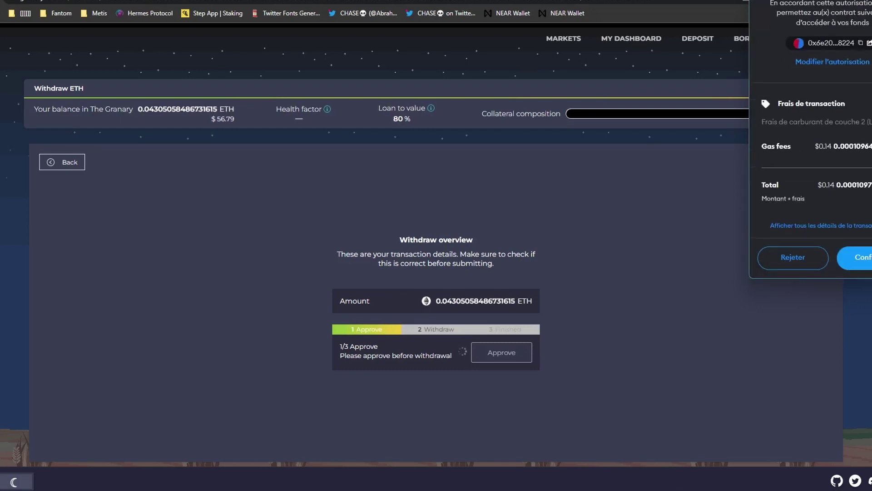
click(859, 267)
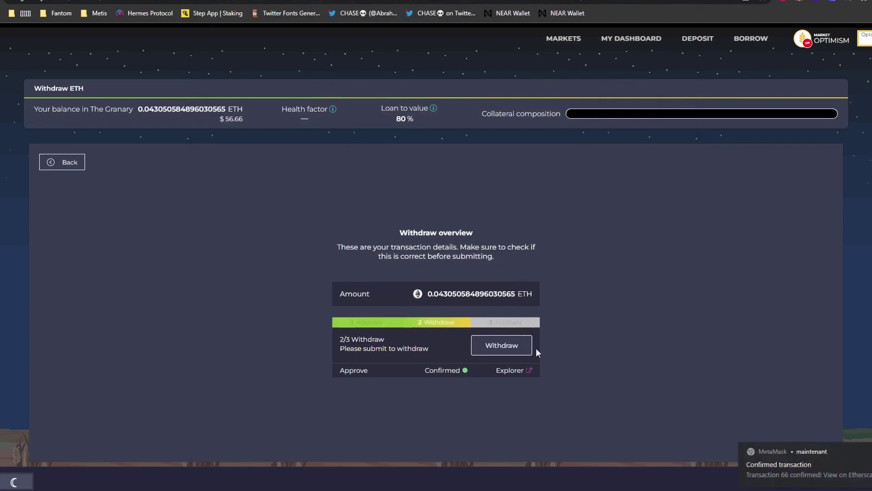
Submit the approved ETH withdrawal, sign it with the Trezor device, and leave the withdrawal page
click(527, 346)
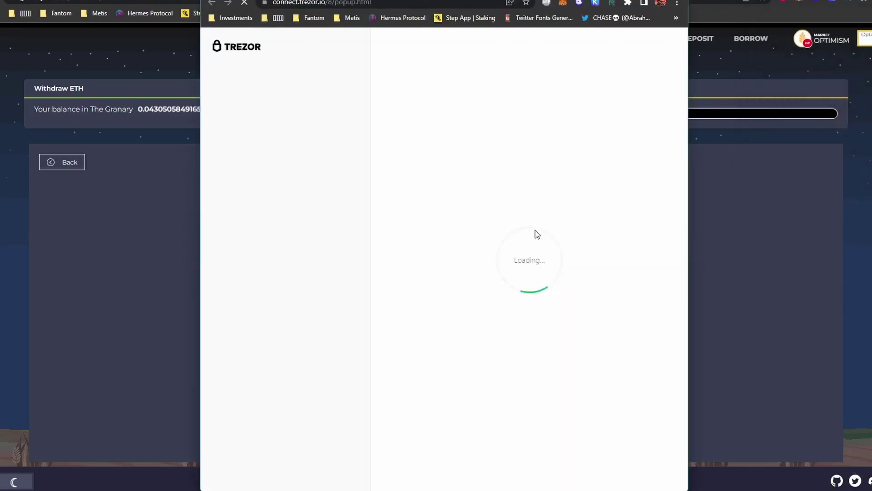
click(538, 183)
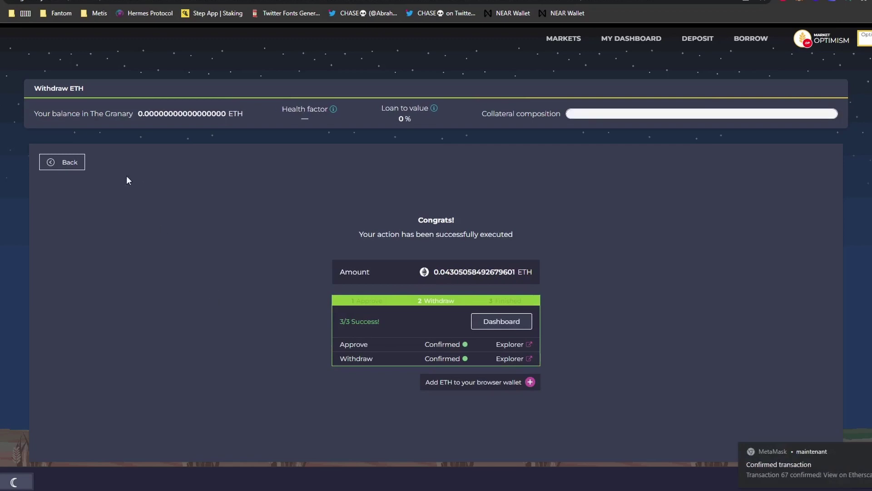
click(70, 162)
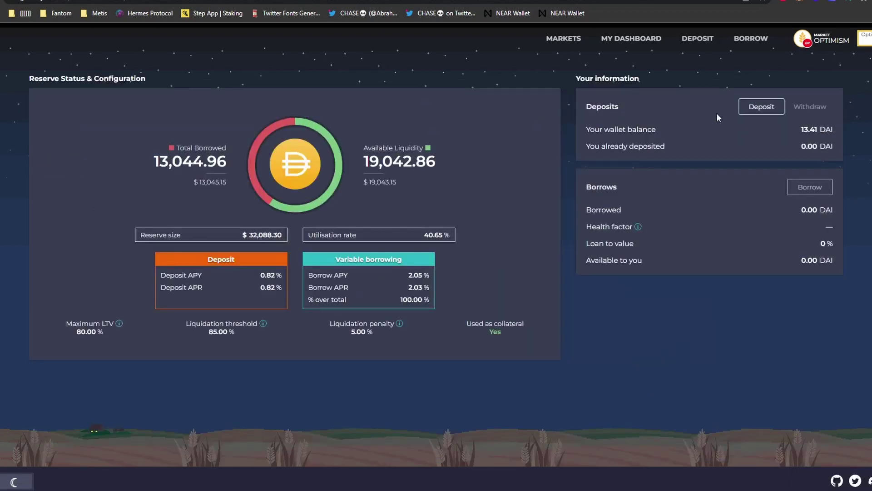
Review the DAI market's wallet balance and deposit information, then return to the Markets list
drag(722, 146, 808, 129)
click(61, 190)
key(alt+Left)
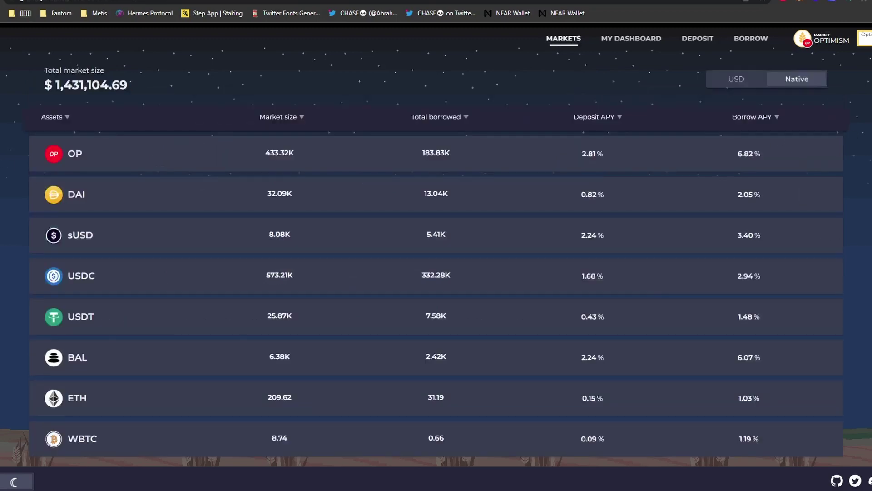
Deposit the maximum 83.749607 USDC into The Granary's USDC market and return to the dashboard
click(100, 291)
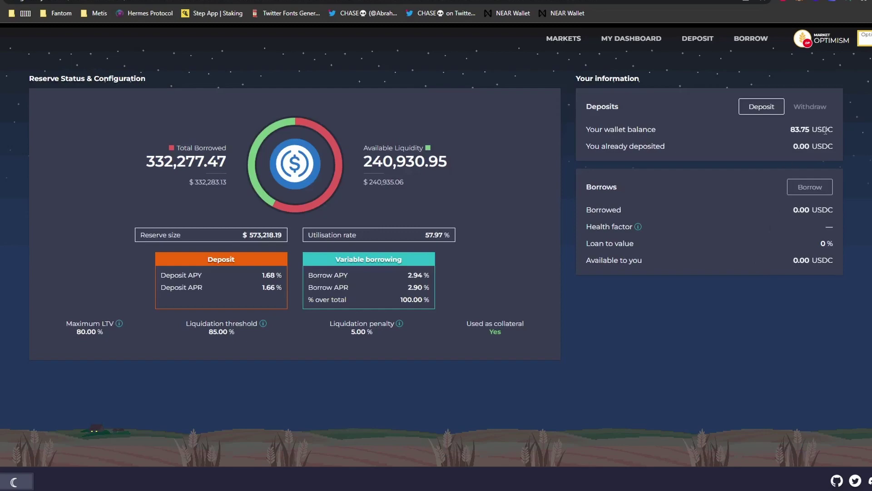
click(780, 109)
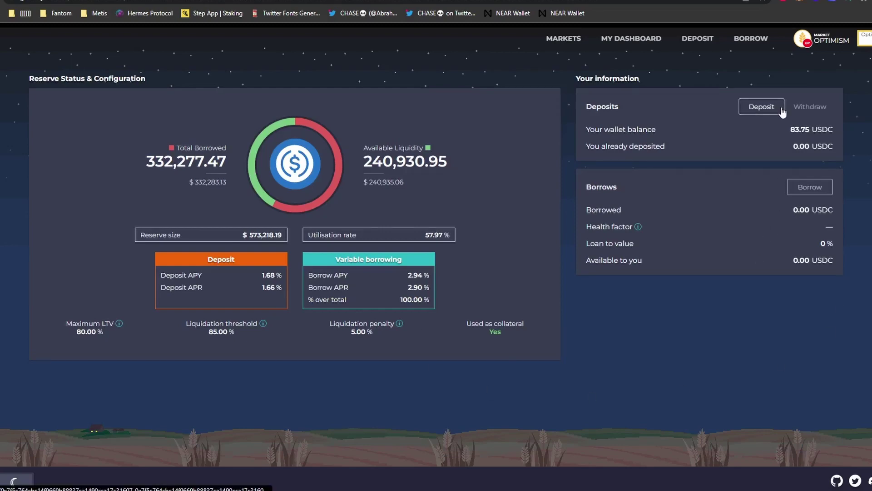
click(505, 341)
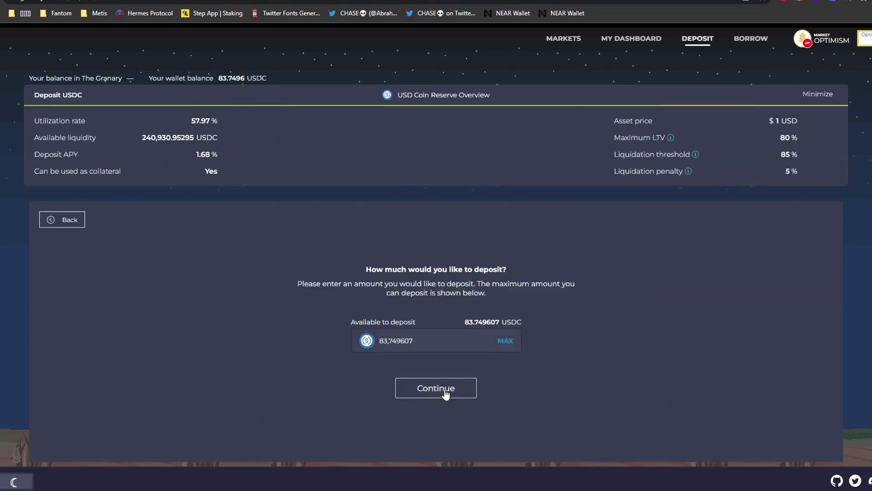
click(649, 39)
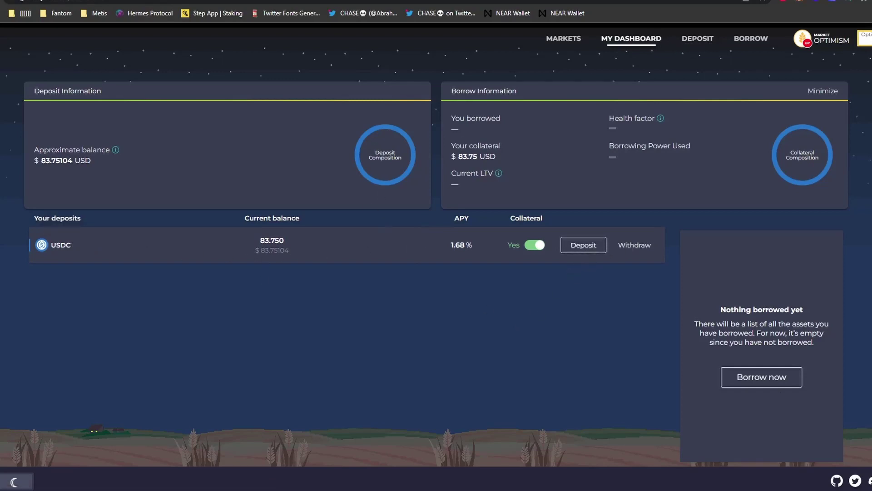
Choose DAI as the asset to borrow on The Granary and set the borrow amount to 20.5 DAI
click(779, 381)
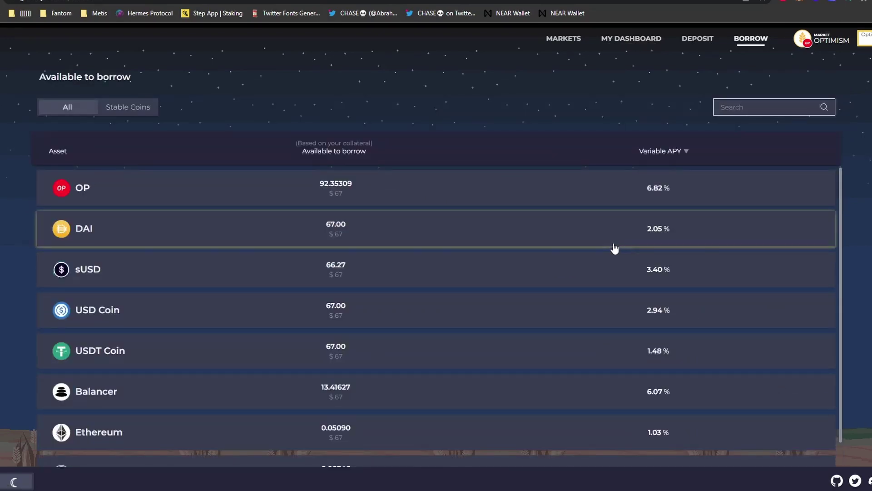
scroll(626, 302, down, 1)
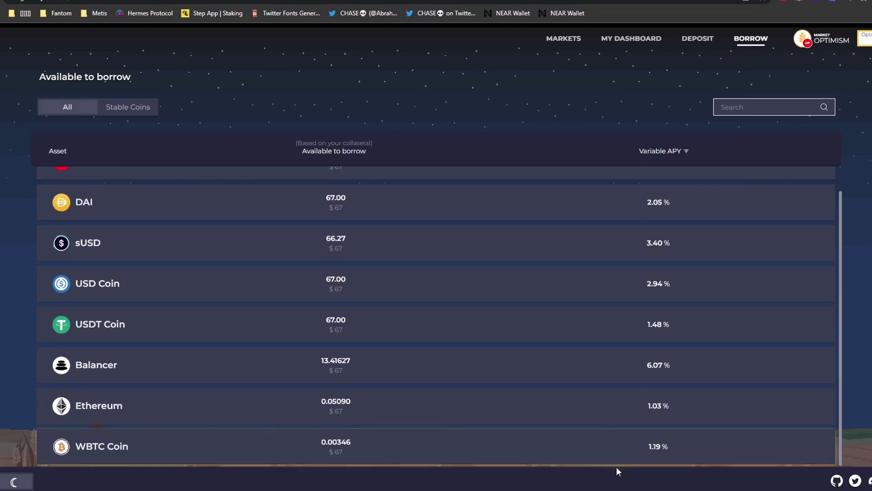
scroll(603, 436, up, 1)
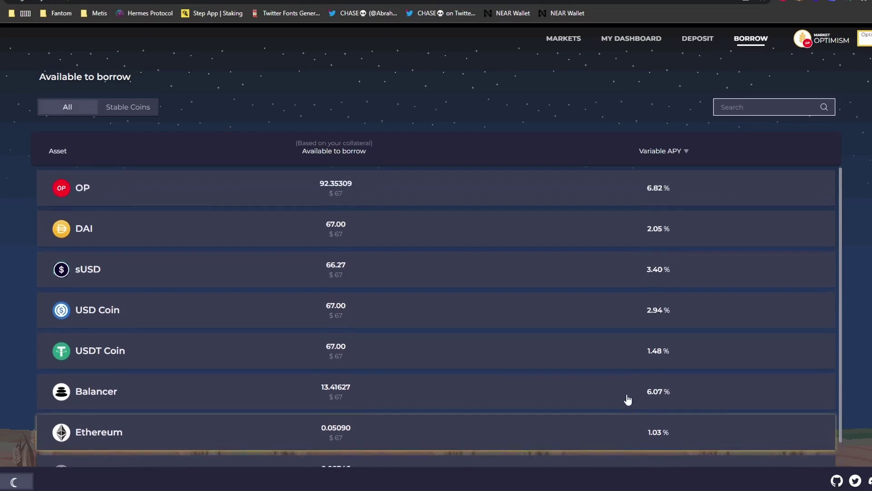
click(525, 232)
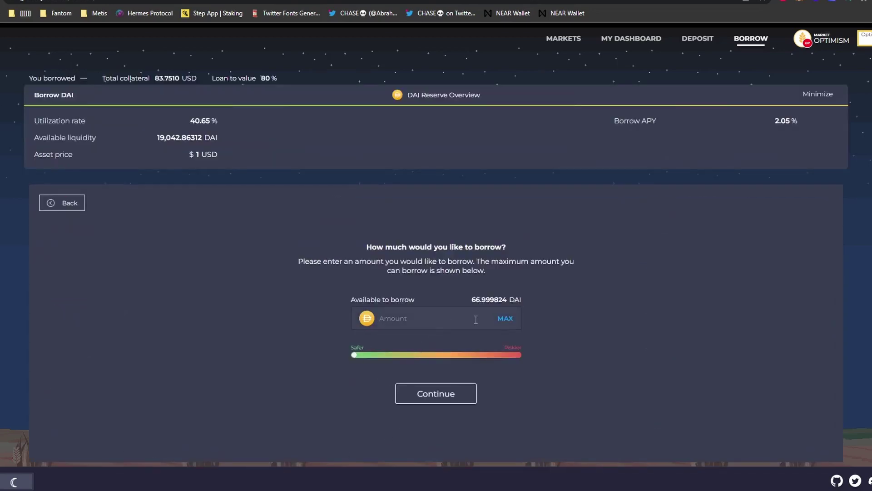
text(20)
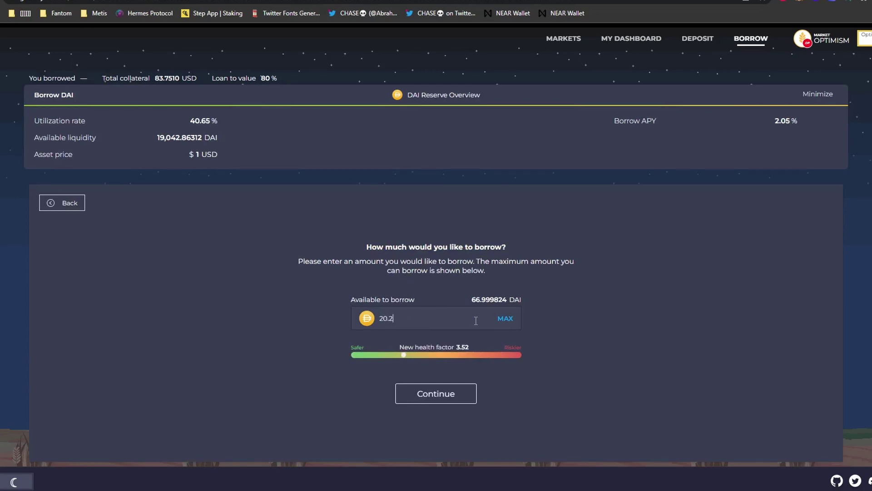
text(.2)
key(BackSpace)
text(5)
Submit the DAI borrow, confirm it in the wallet, and sign with the Training Trezor device
click(446, 393)
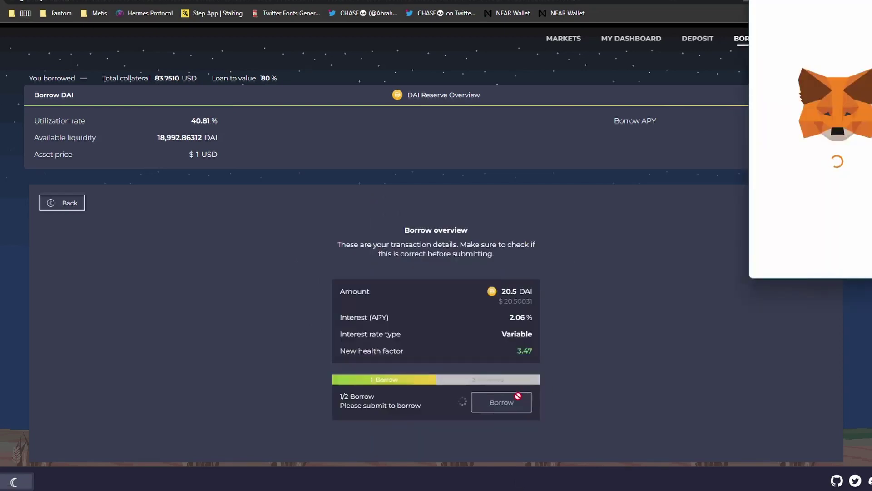
scroll(818, 205, down, 1)
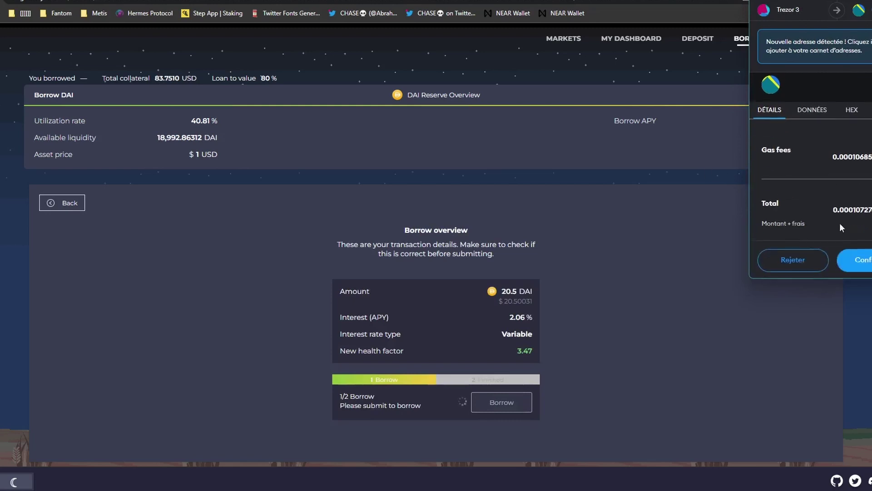
click(860, 257)
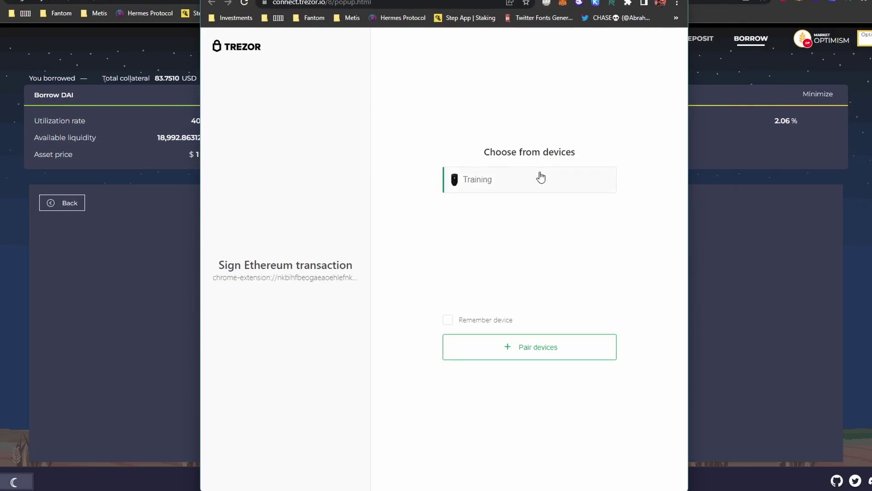
click(540, 178)
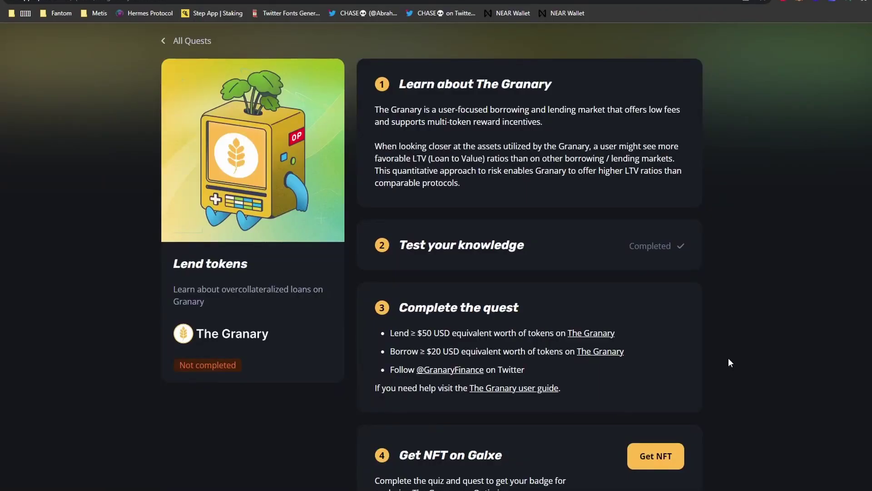
Review The Granary's quest requirements, open its NFT campaign, and check the last sync time in the Granary OP Quest credential details
drag(386, 334, 664, 375)
click(670, 374)
scroll(670, 378, down, 3)
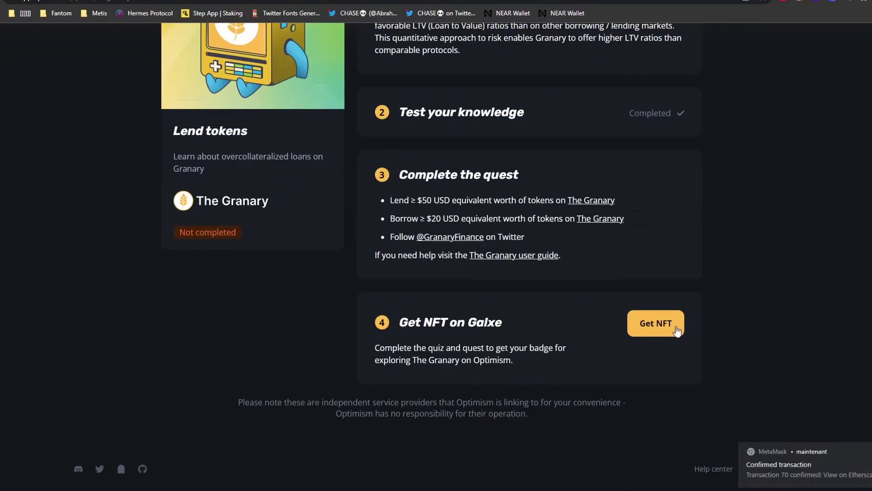
click(660, 325)
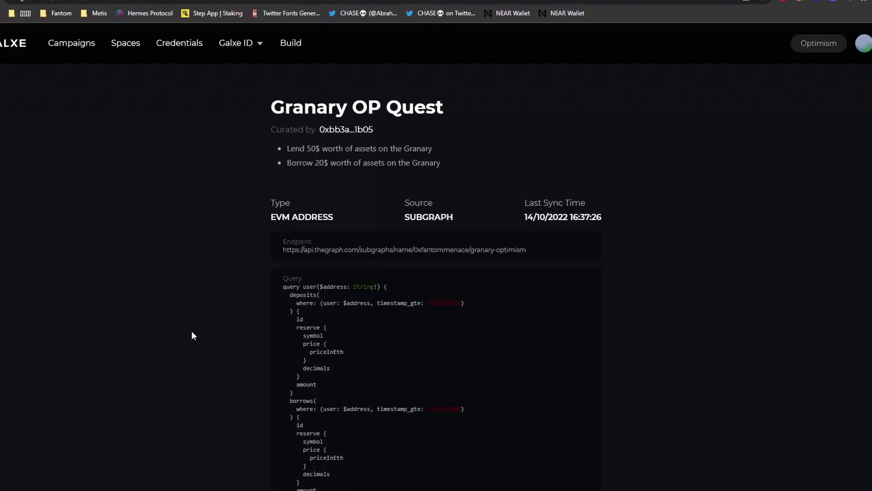
scroll(203, 189, down, 3)
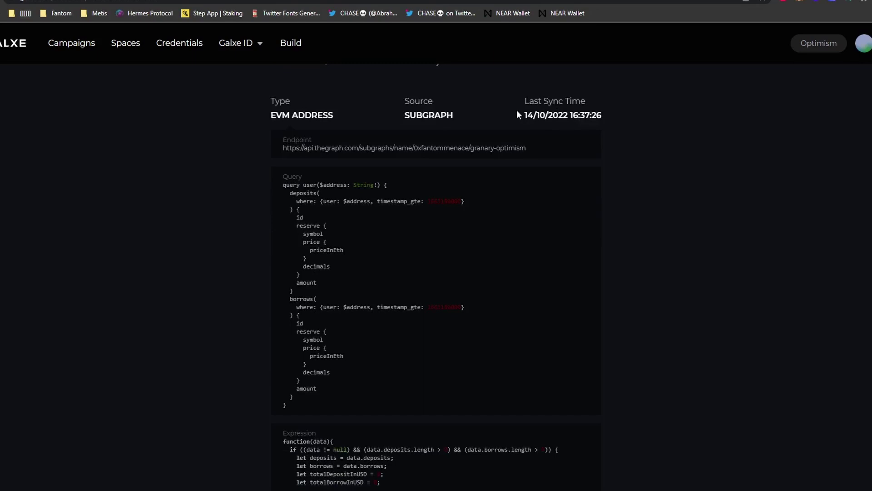
drag(657, 105, 652, 114)
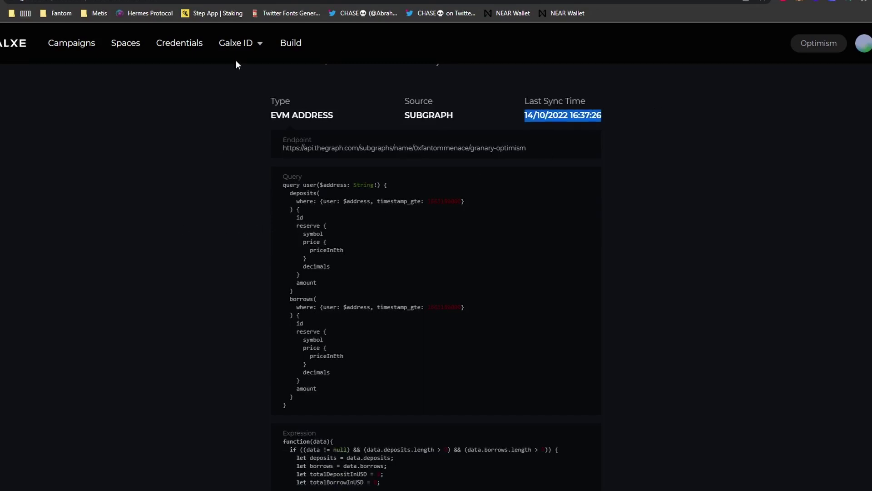
Open the Clipper quest's Galxe campaign and check the OP liquidity pool deposit requirement
click(209, 240)
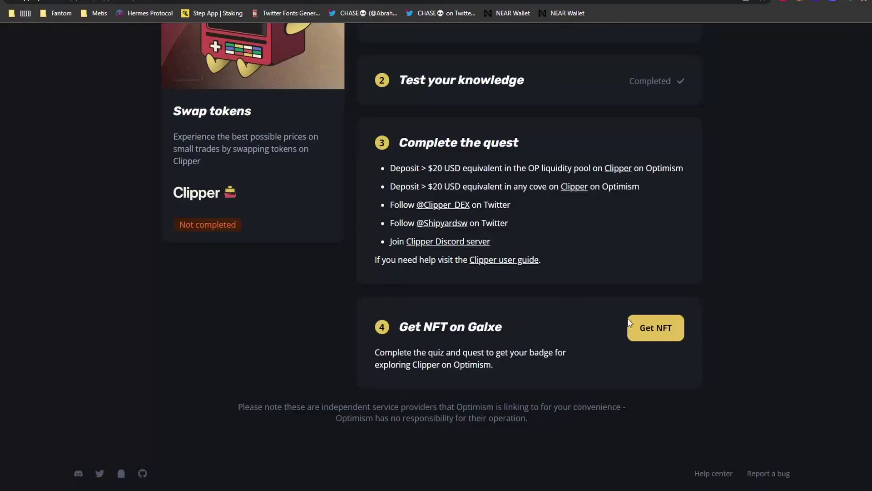
right_click(655, 328)
click(606, 285)
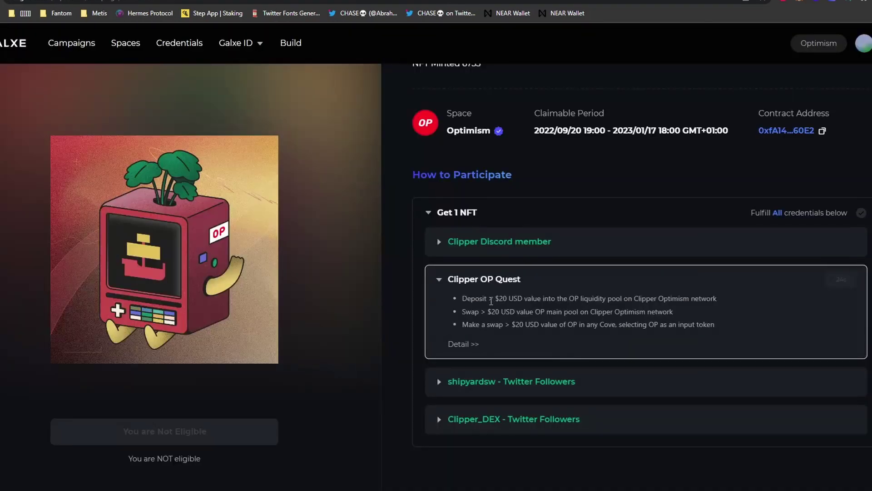
drag(476, 299, 683, 299)
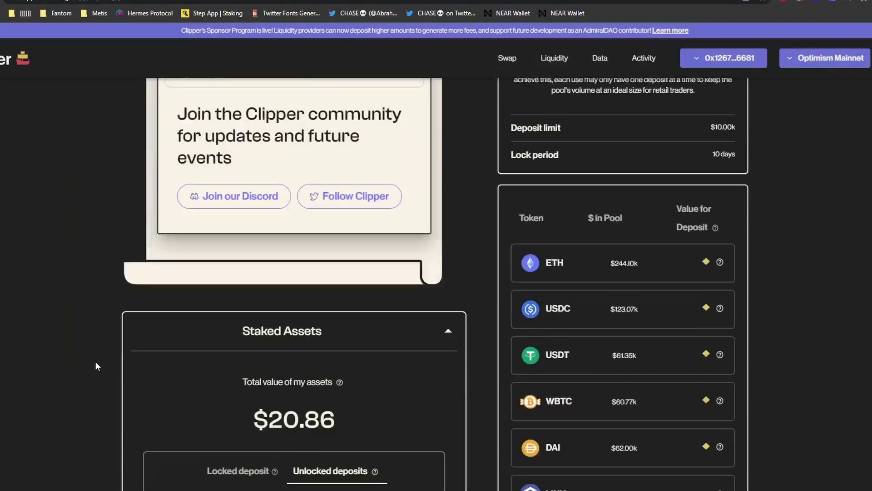
Examine the locked and unlocked deposits in Clipper's Staked Assets, including the share of core assets and the token stakes in the pool
scroll(95, 361, down, 4)
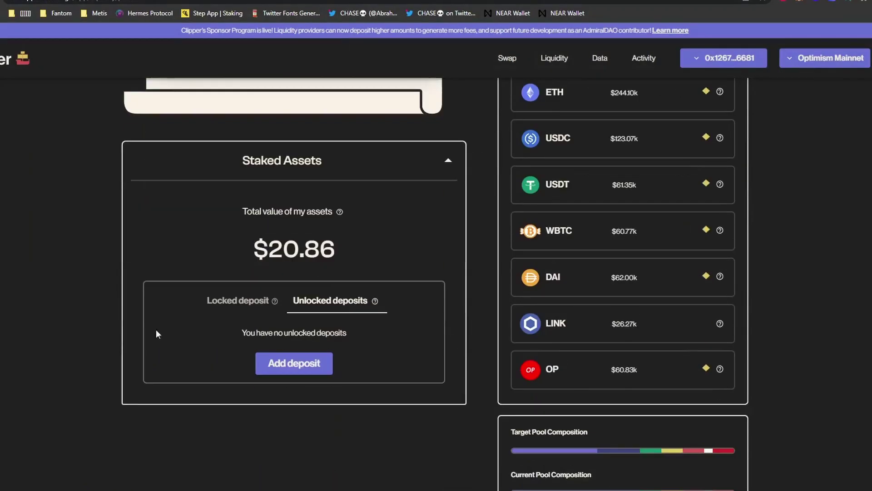
click(219, 304)
click(293, 306)
click(253, 309)
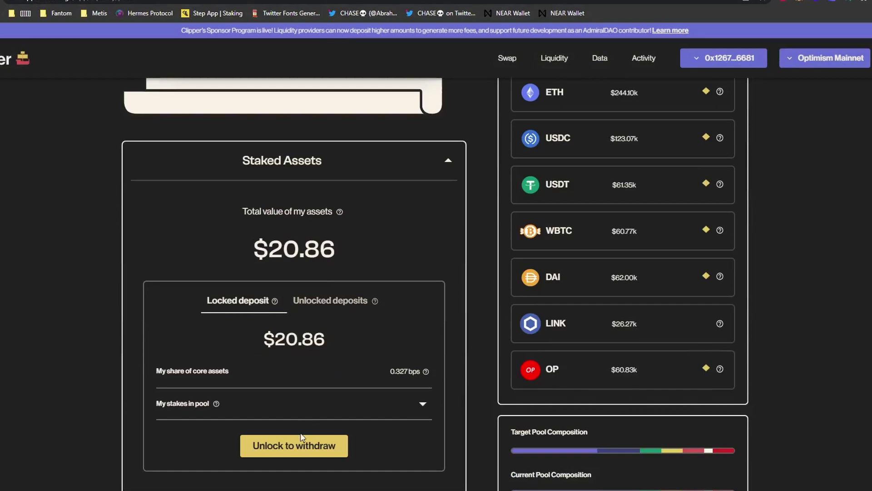
click(422, 406)
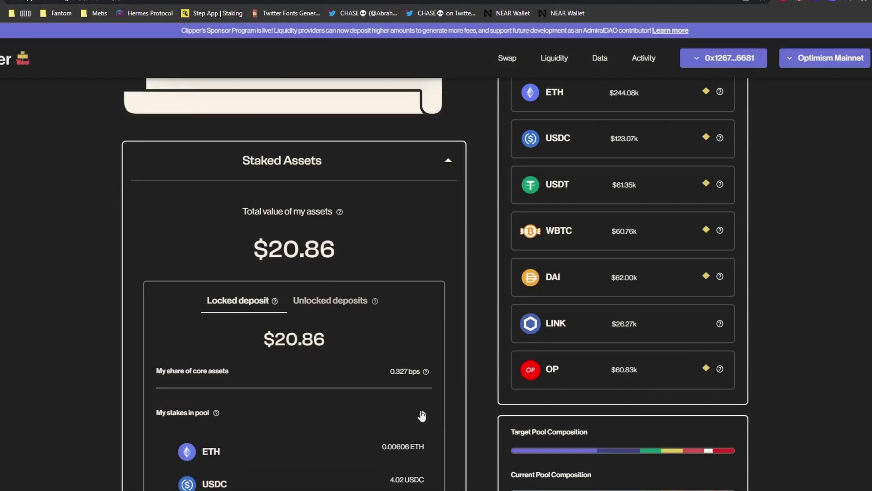
mouse_move(427, 376)
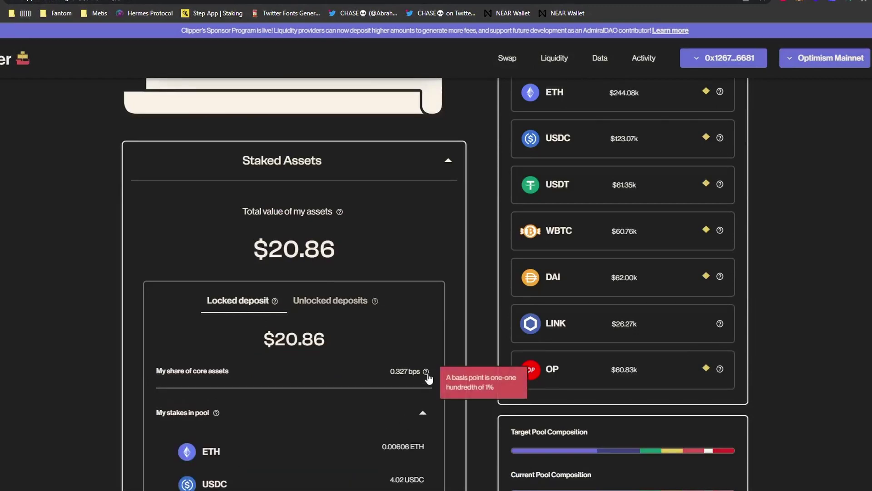
scroll(102, 372, down, 5)
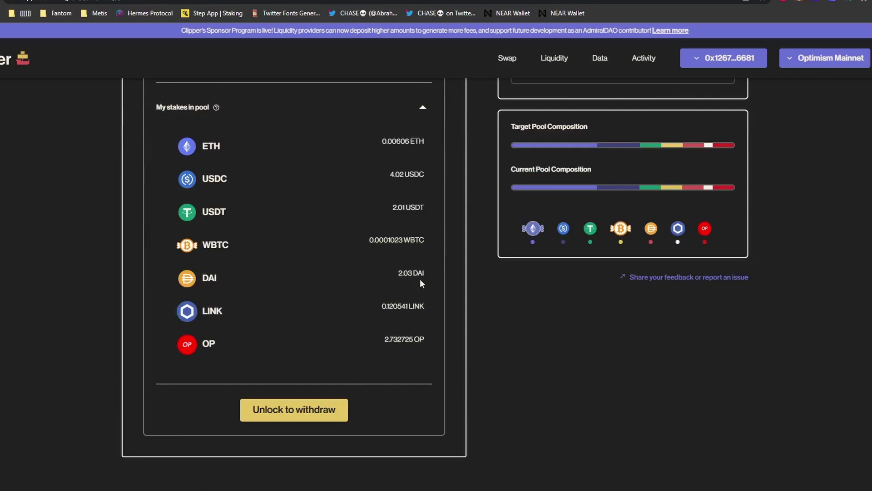
click(422, 109)
scroll(68, 382, up, 3)
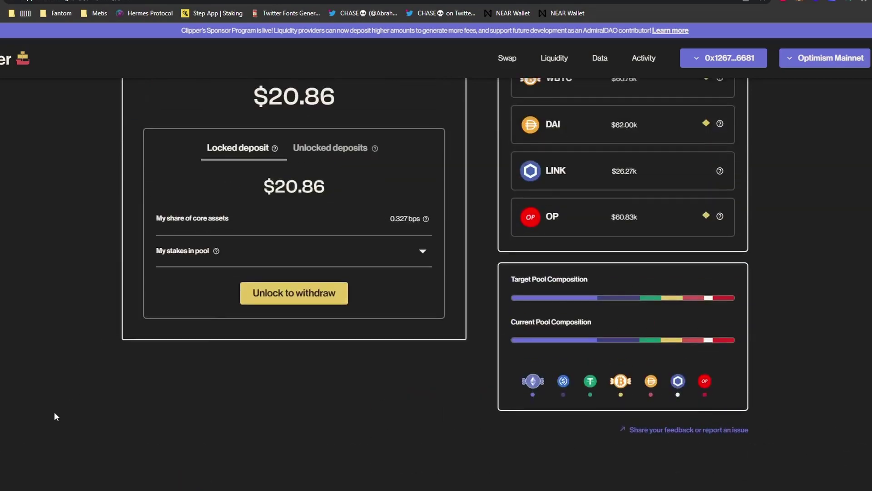
scroll(2, 330, up, 3)
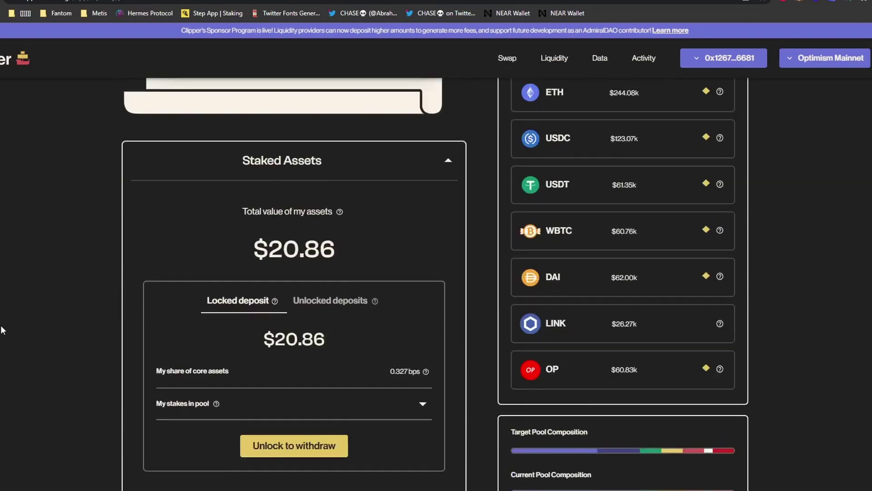
Return to the Clipper campaign on Galxe and read the main pool and Cove swap requirements of Clipper OP Quest
key(ctrl+Tab)
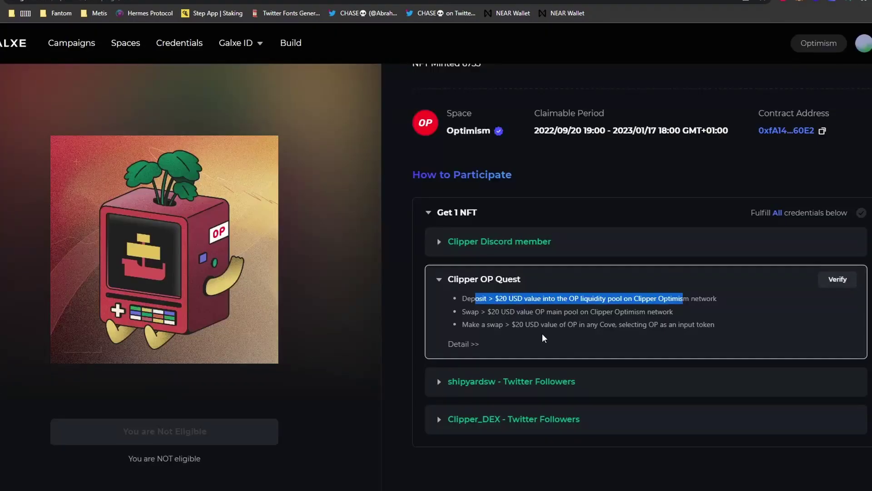
click(520, 320)
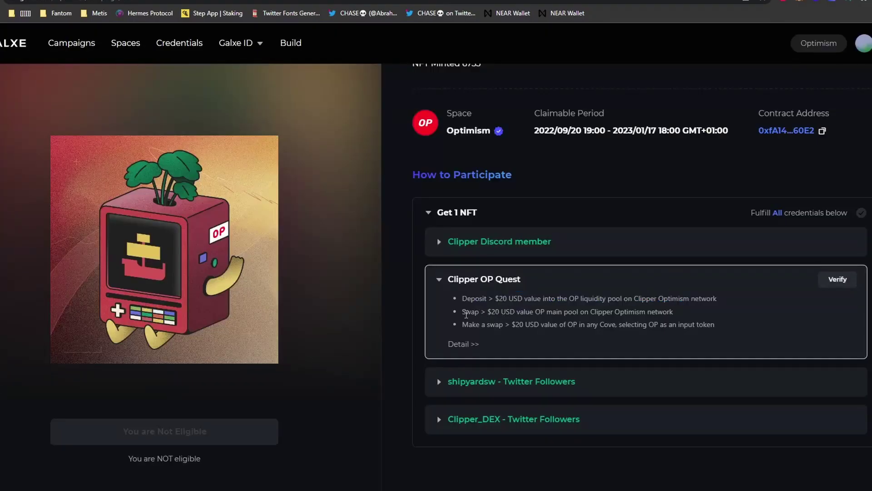
drag(462, 311, 676, 316)
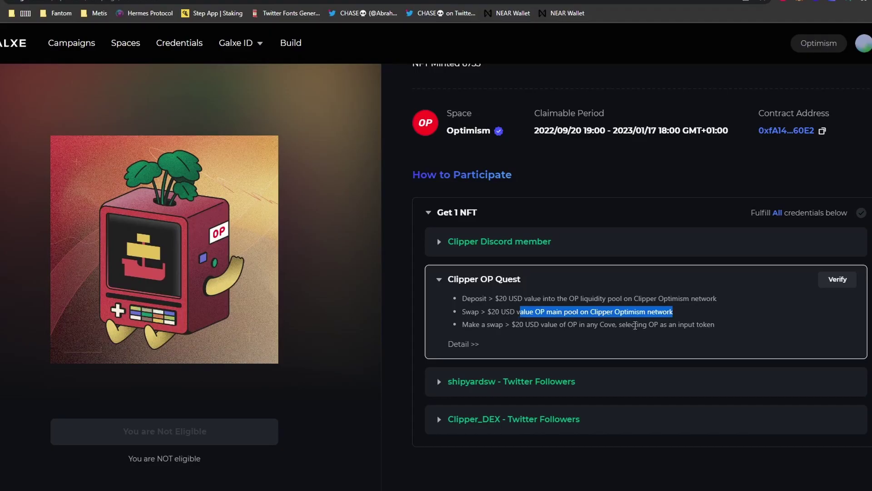
drag(635, 324, 721, 327)
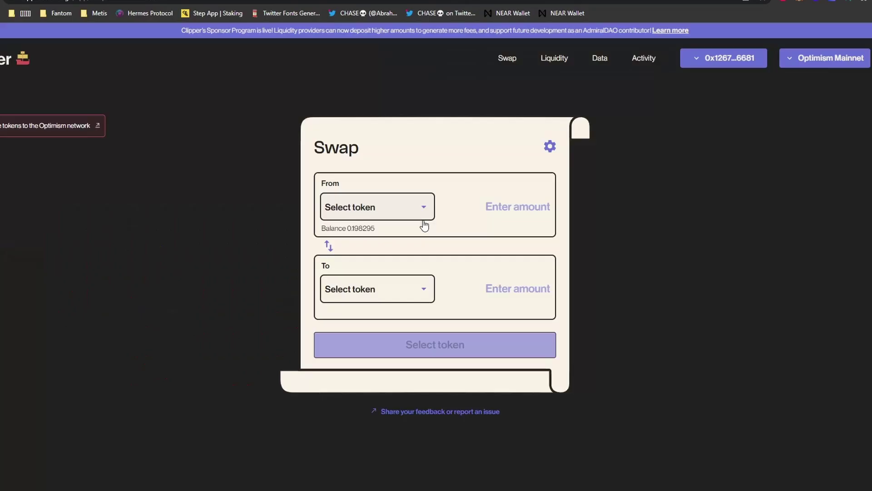
Set up a Clipper swap from DAI to OP with an input amount of 21 DAI
click(422, 217)
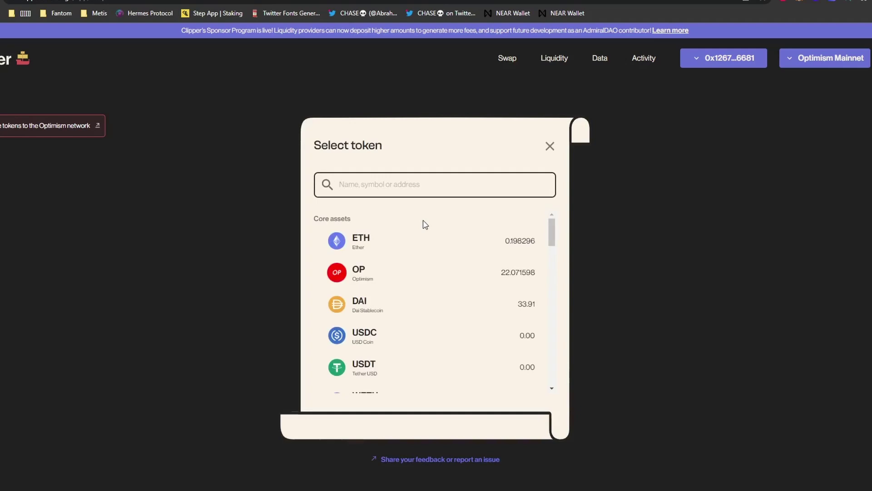
click(437, 306)
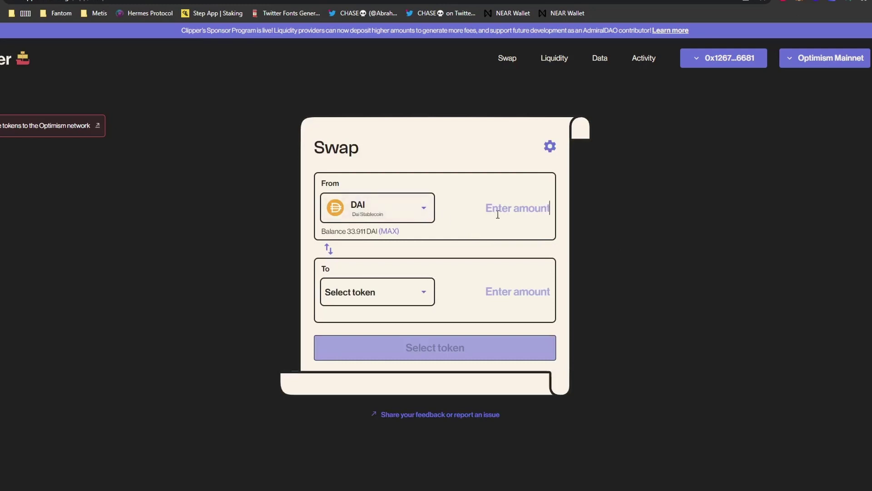
click(412, 303)
click(399, 281)
mouse_move(490, 296)
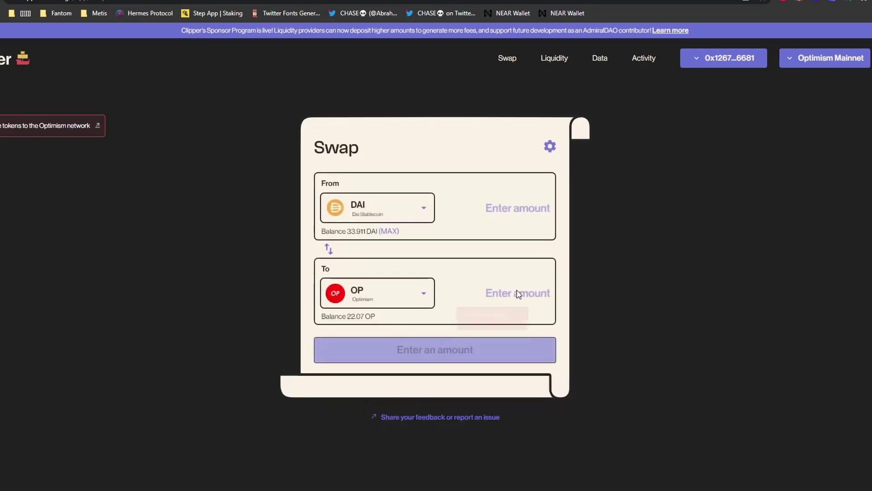
click(527, 212)
text(20)
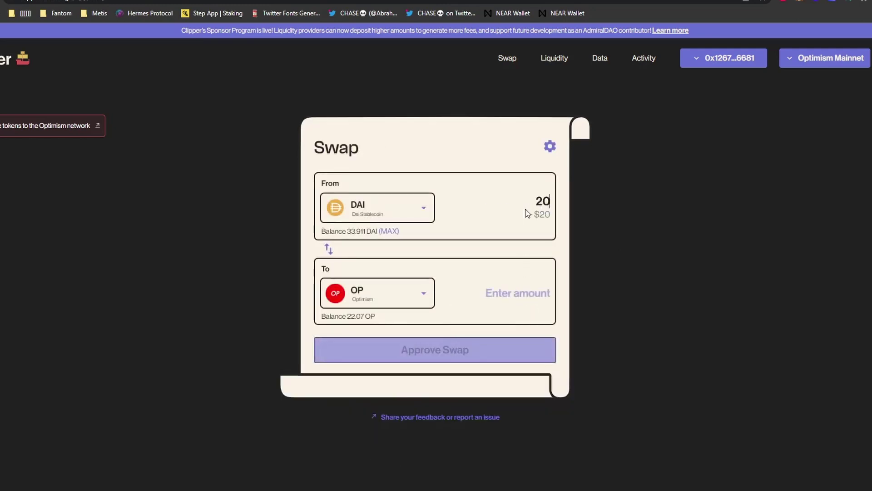
key(BackSpace)
text(1)
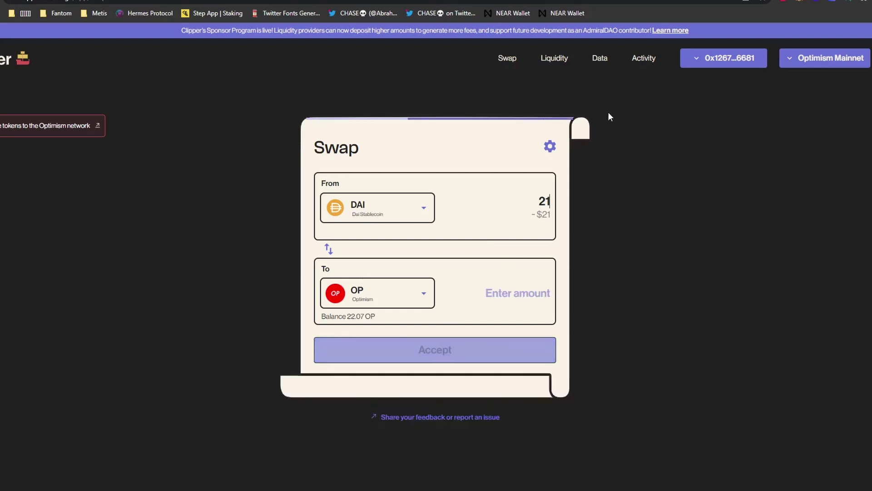
Search CoinMarketCap for OP and open the Optimism page to check the token's value in US dollars
click(572, 2)
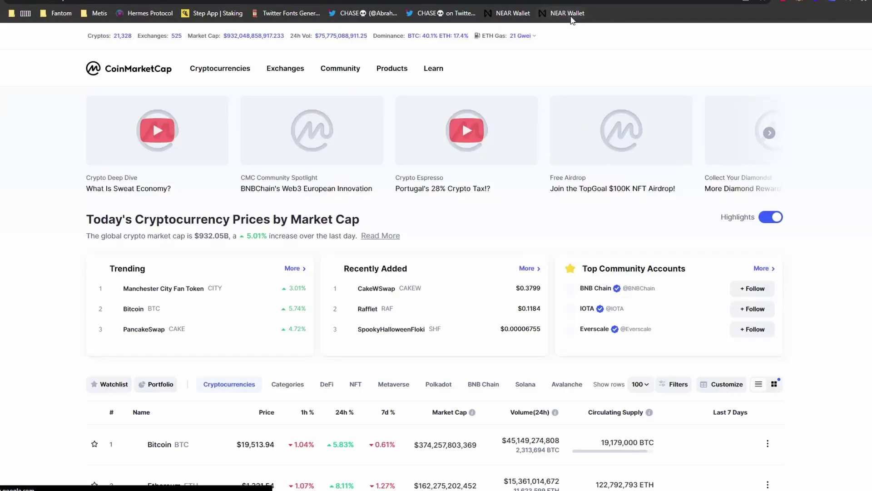
click(636, 2)
click(571, 1)
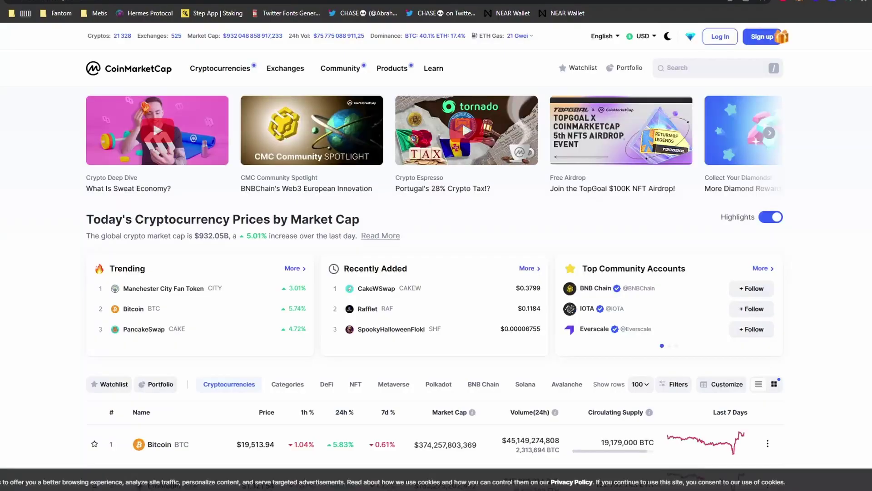
click(700, 73)
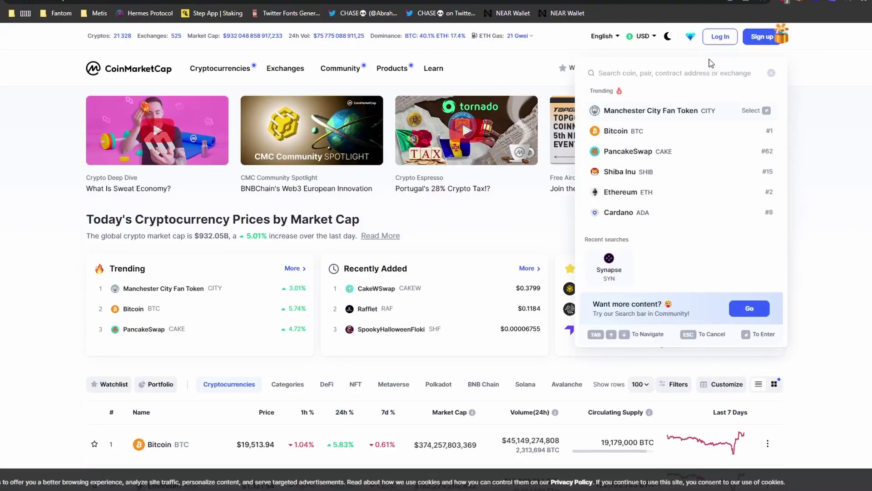
text(op)
click(647, 113)
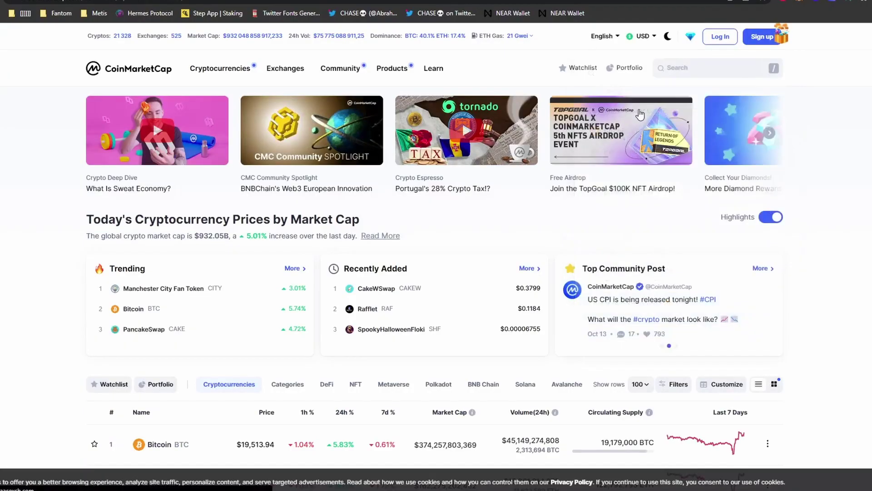
scroll(649, 411, down, 2)
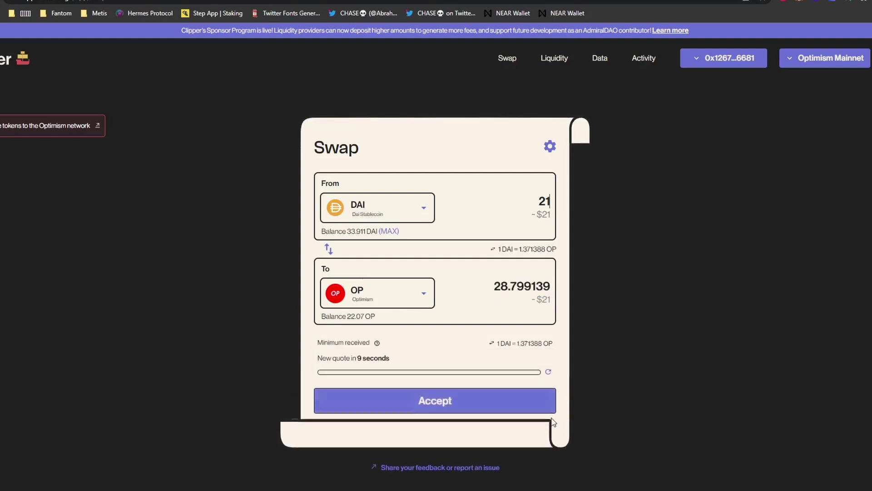
Accept the 21 DAI to OP swap on Clipper, rereading the Galxe main pool requirement before closing the transaction confirmation
click(517, 411)
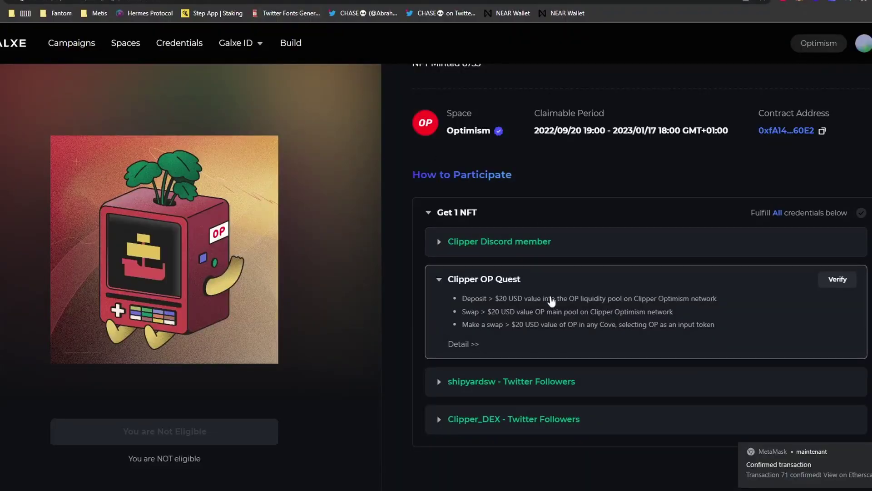
drag(466, 313, 672, 313)
drag(535, 311, 680, 310)
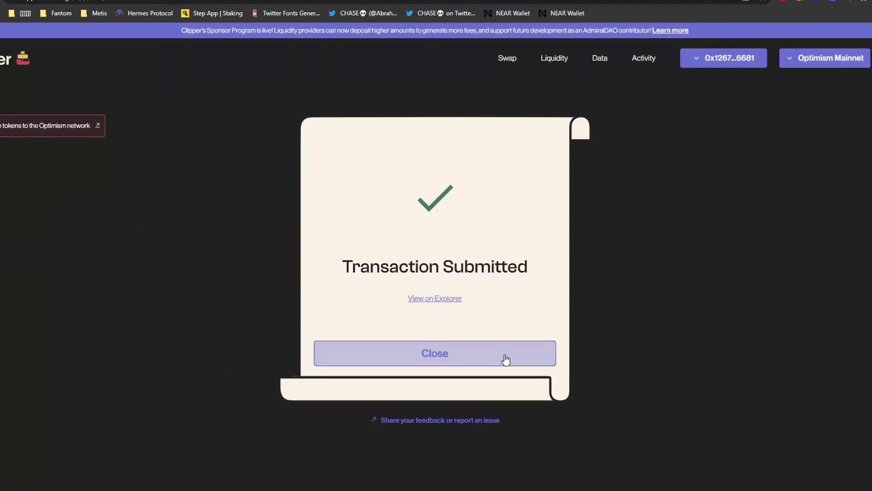
click(480, 351)
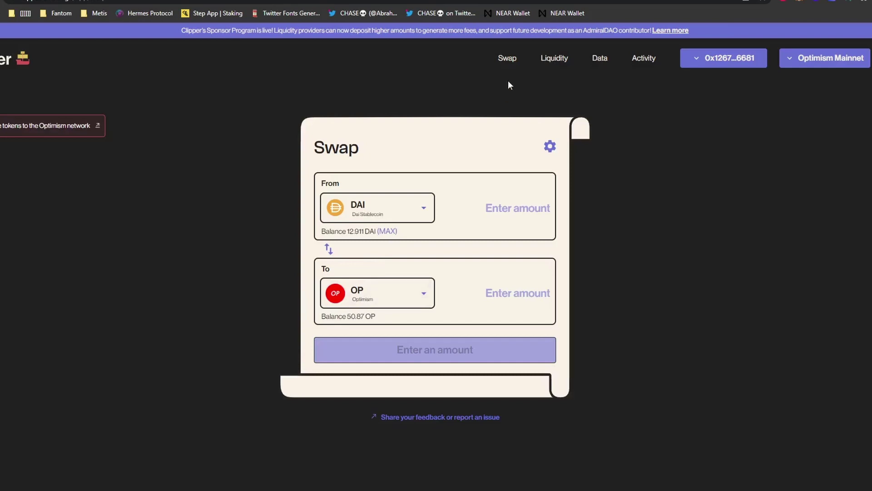
Examine the Cove assets in Clipper's token list and reread the Galxe requirement for a Cove swap with OP as input token
click(429, 211)
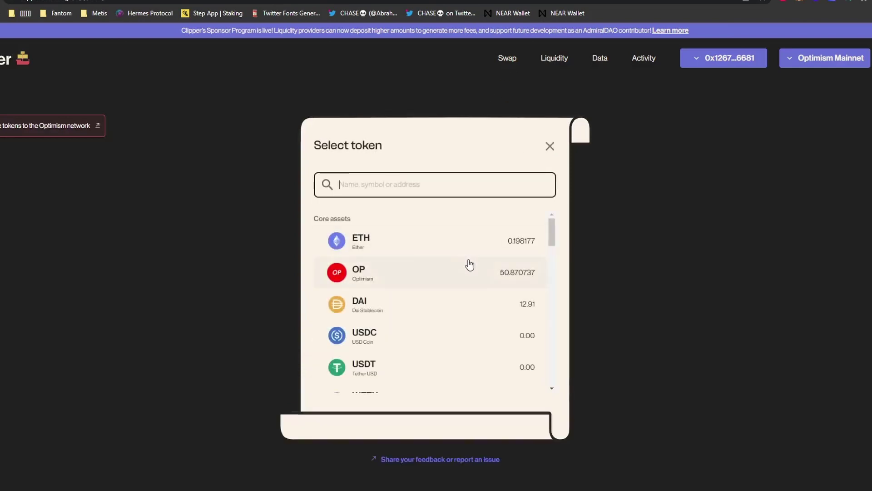
scroll(475, 262, down, 1)
scroll(418, 278, down, 3)
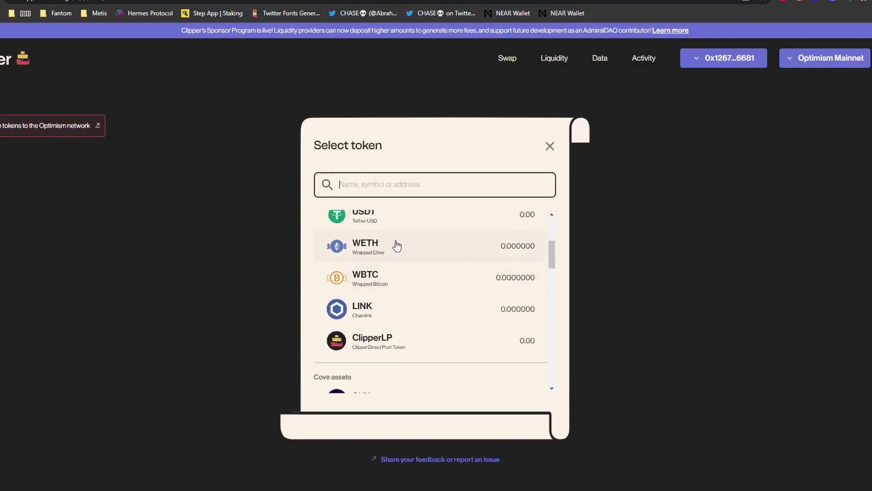
scroll(499, 273, down, 2)
scroll(443, 299, down, 1)
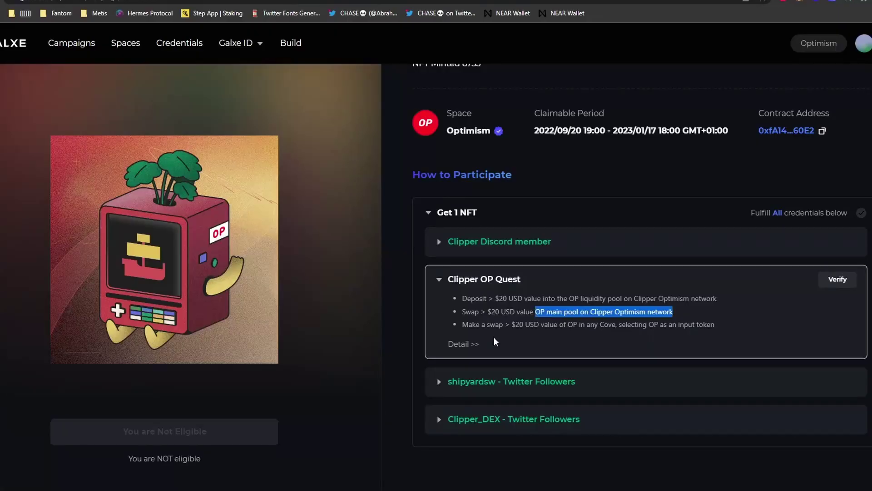
drag(555, 324, 680, 324)
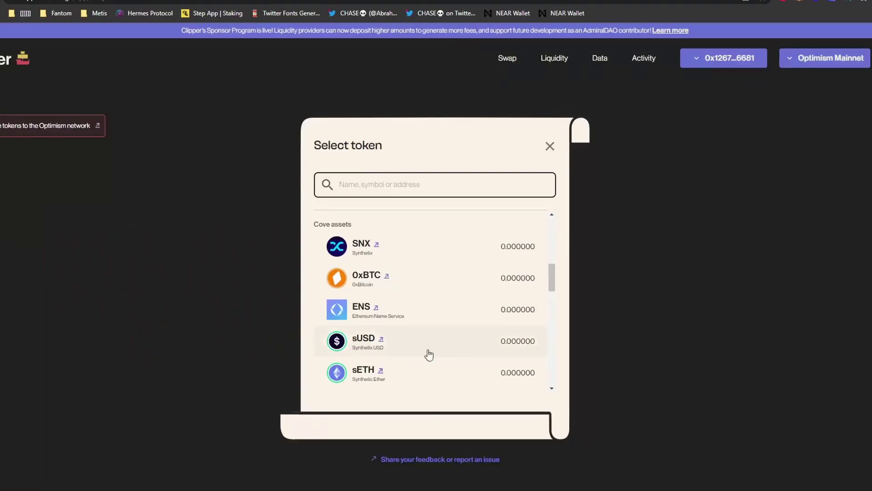
scroll(436, 355, up, 5)
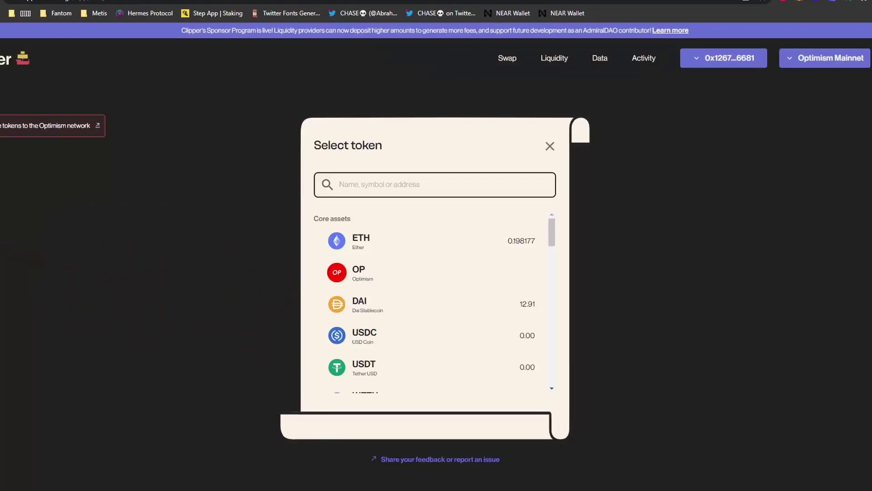
click(550, 146)
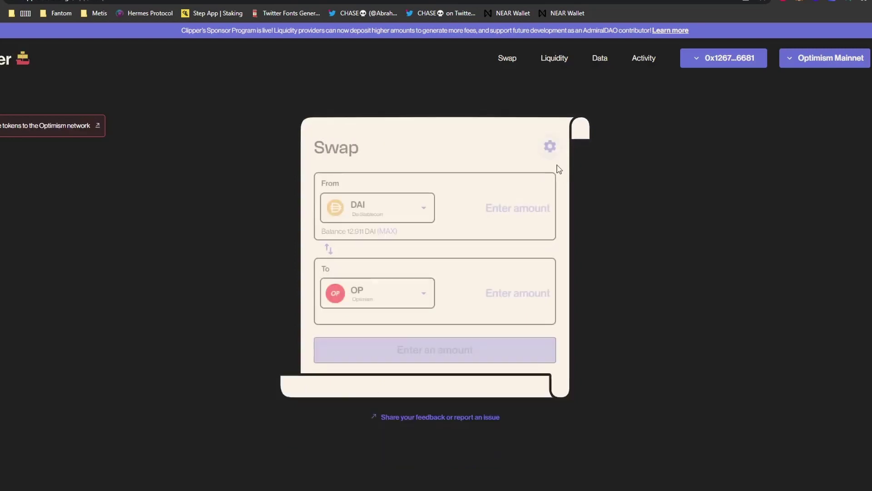
Reverse the swap so OP is the input token, choose sLINK as the output, and enter 30 OP
click(329, 249)
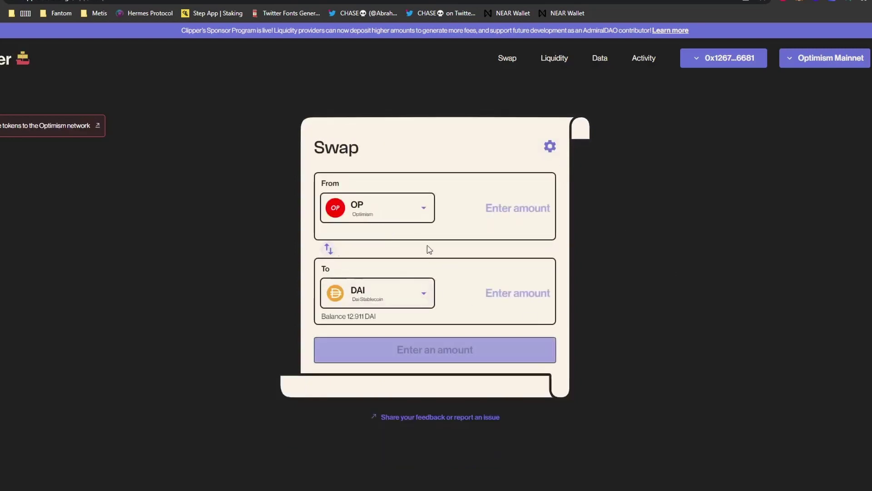
click(416, 300)
scroll(405, 300, down, 5)
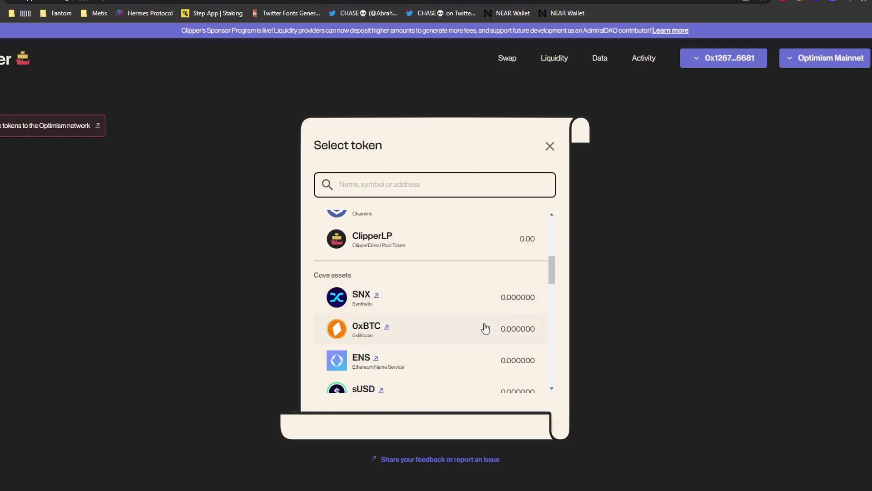
click(362, 212)
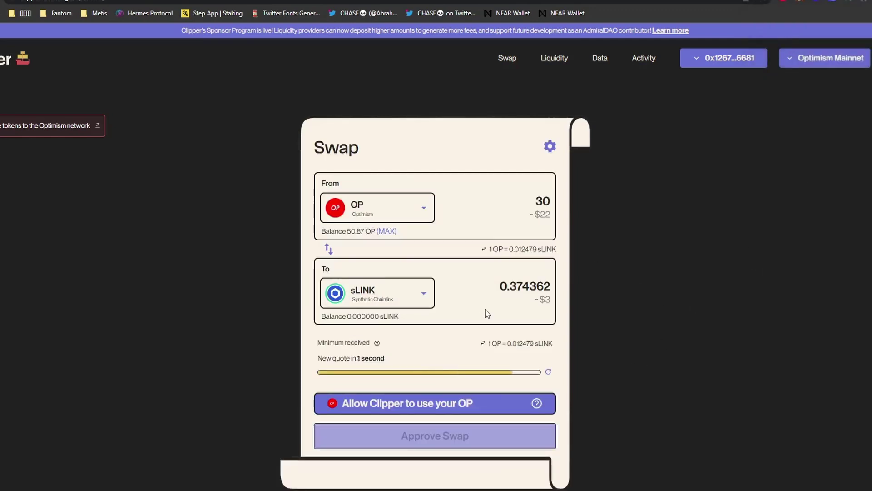
click(542, 208)
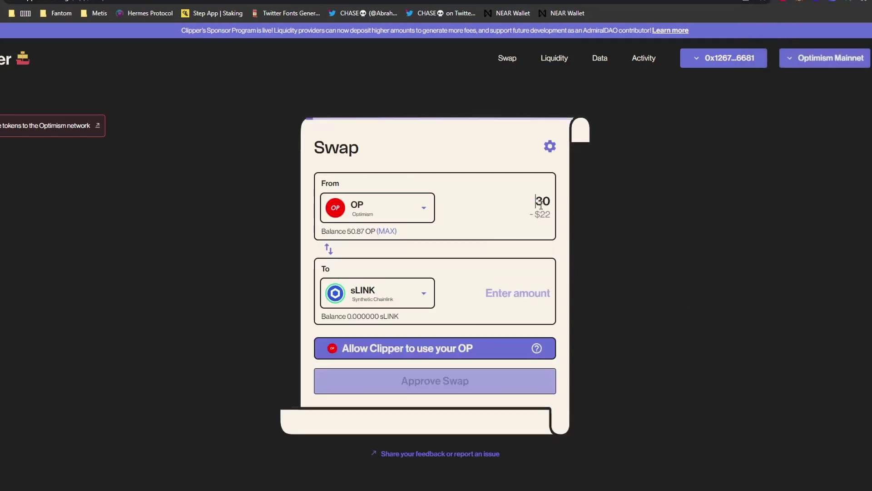
Change the output token to SNX and check the dollar value of the 30 OP input
click(424, 289)
scroll(429, 284, down, 3)
click(477, 355)
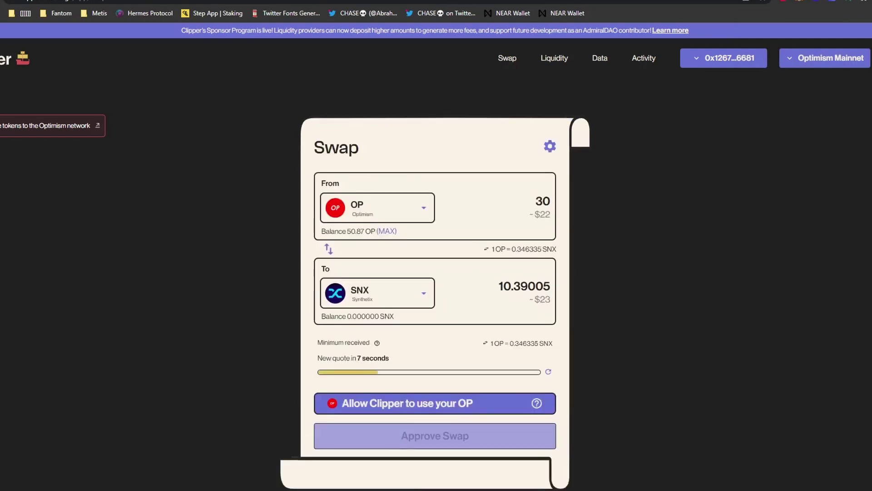
drag(519, 226, 579, 219)
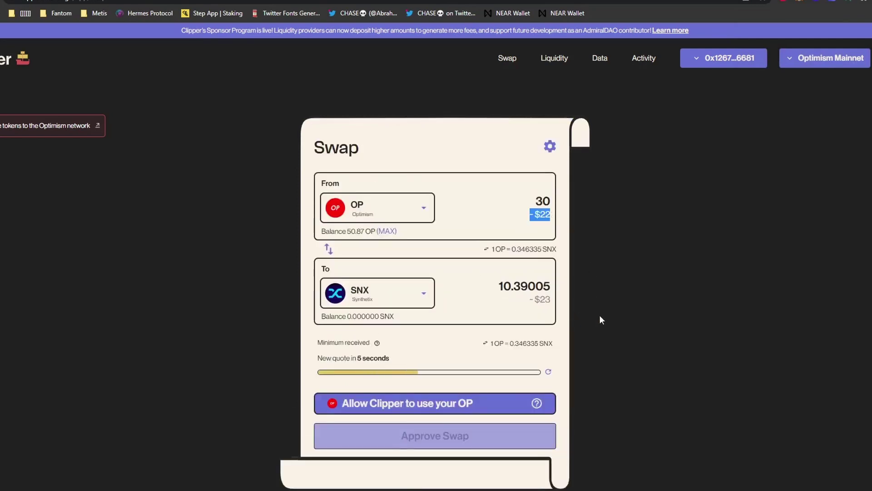
Look up SNX on CoinMarketCap and check its price in the SNX to USD converter
key(ctrl+Tab)
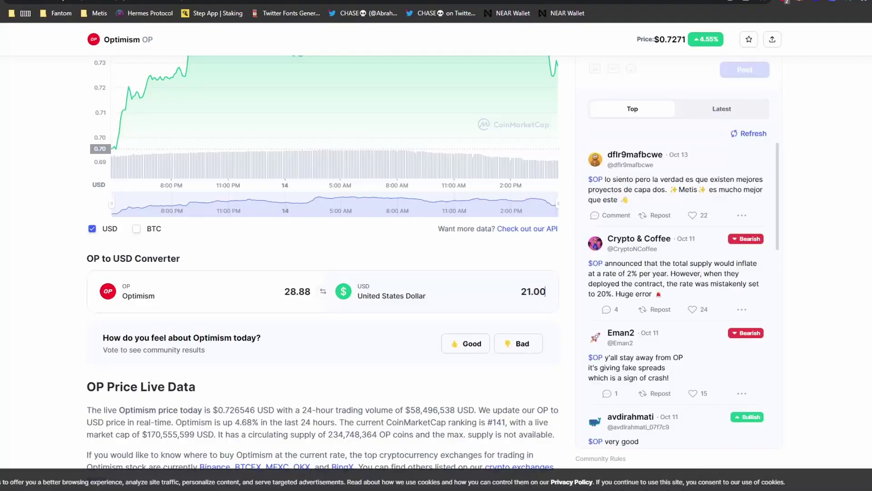
scroll(718, 72, up, 8)
click(718, 71)
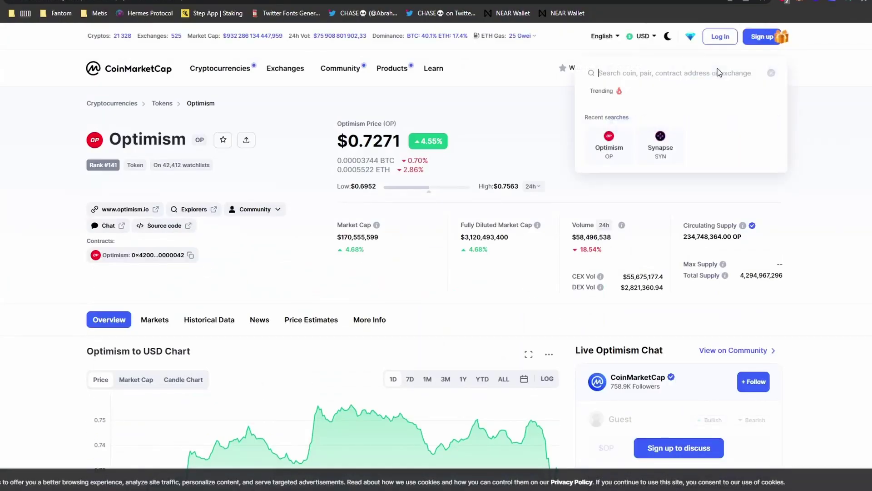
text(snx)
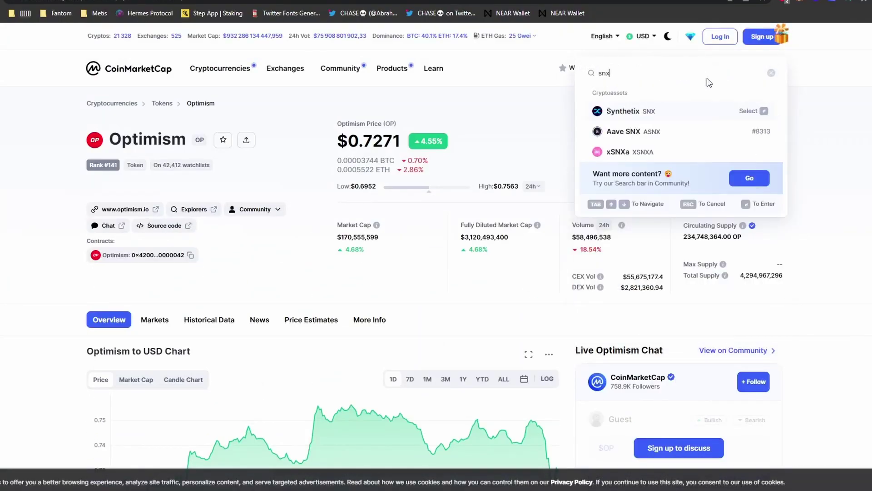
click(627, 115)
scroll(684, 291, down, 4)
scroll(684, 290, down, 4)
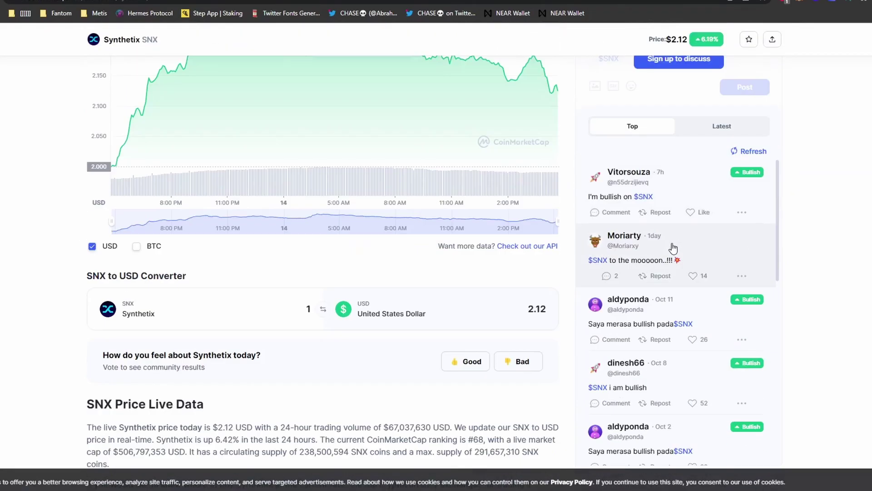
Allow Clipper to use the wallet's OP, approve it through Trezor, and check the Optimism quest progress meanwhile
key(ctrl+shift+Tab)
click(500, 403)
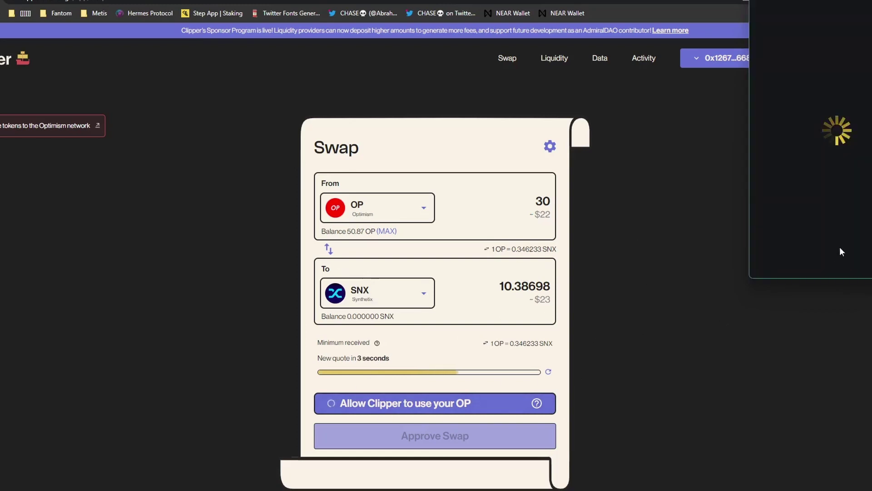
scroll(799, 173, down, 1)
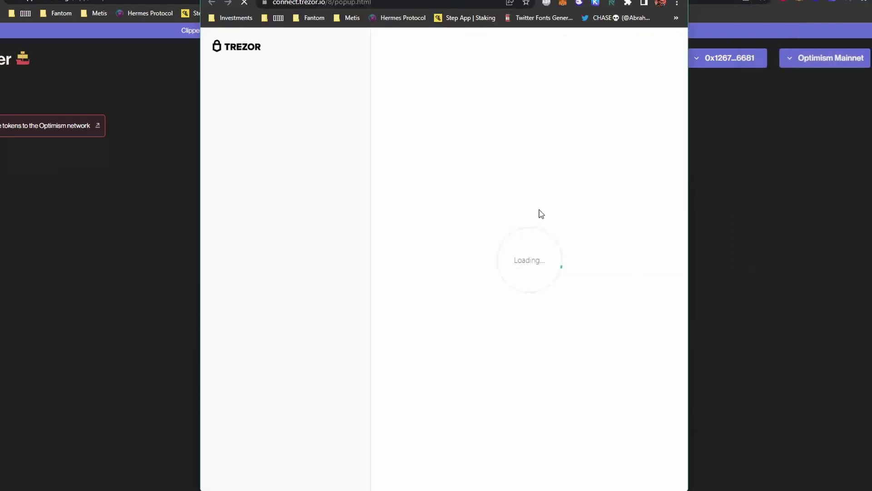
click(527, 187)
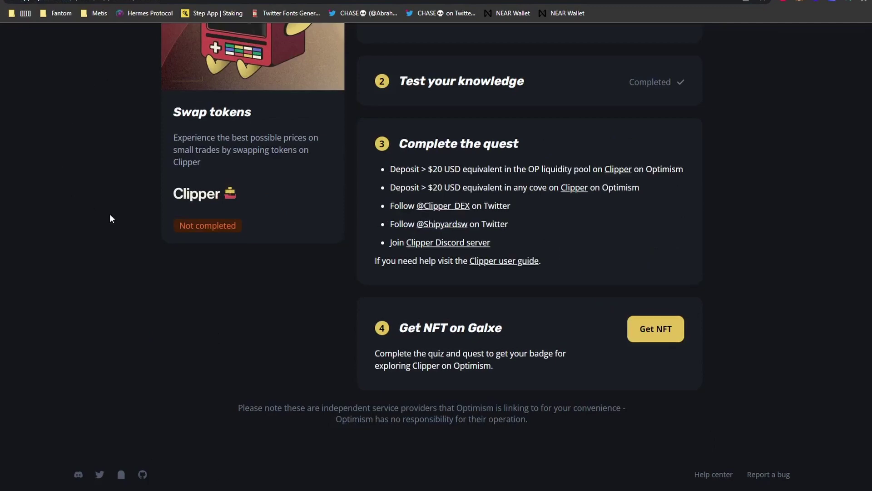
scroll(109, 214, up, 4)
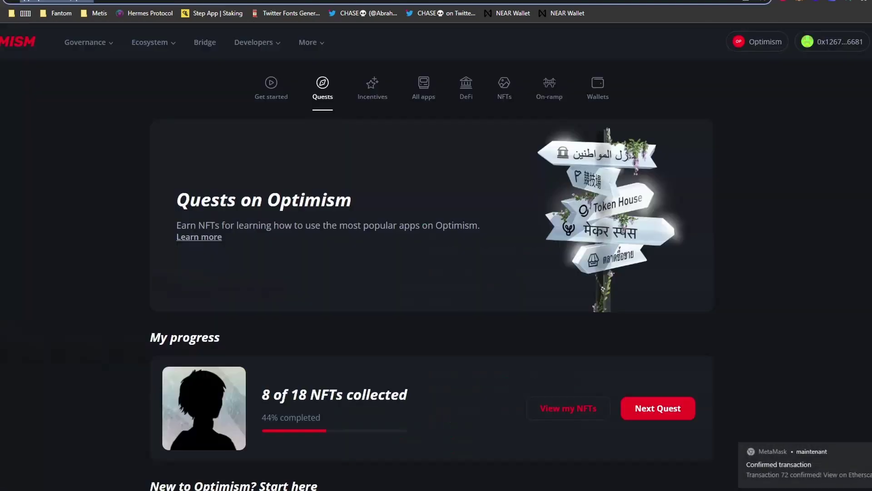
scroll(215, 253, down, 3)
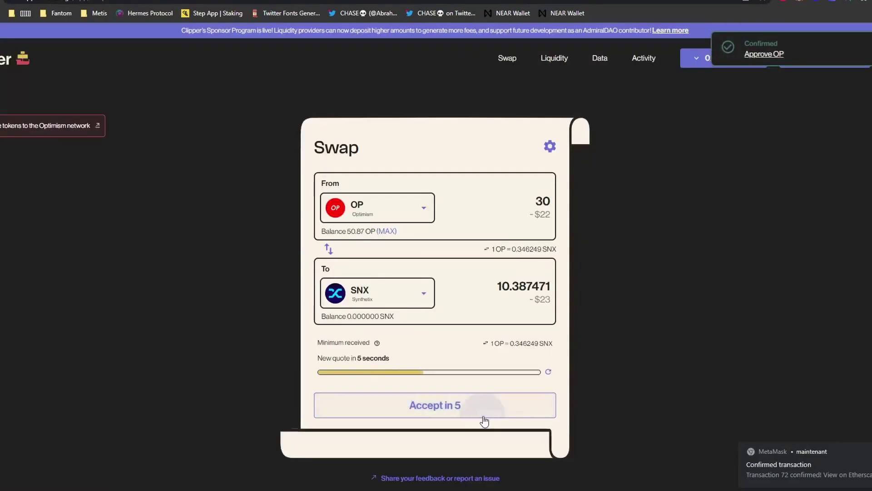
Accept the 30 OP to SNX swap with Trezor confirmation, and return to the Granary OP Quest campaign on Galxe
click(483, 413)
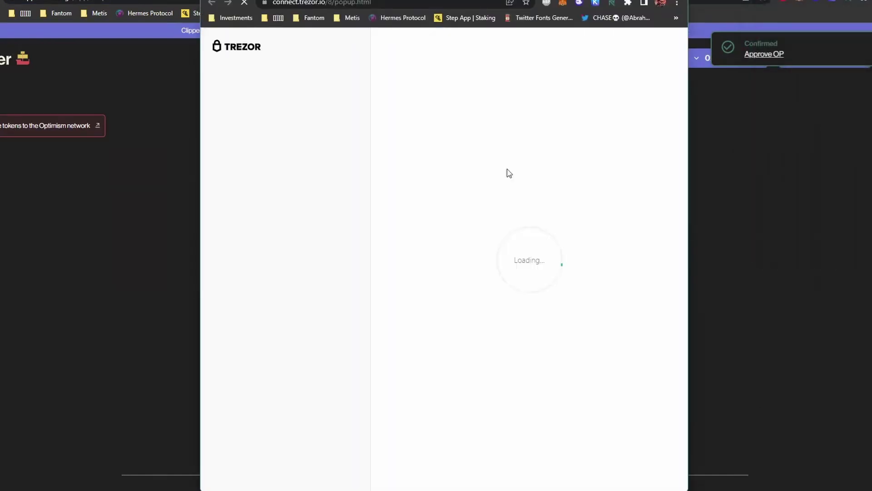
click(530, 179)
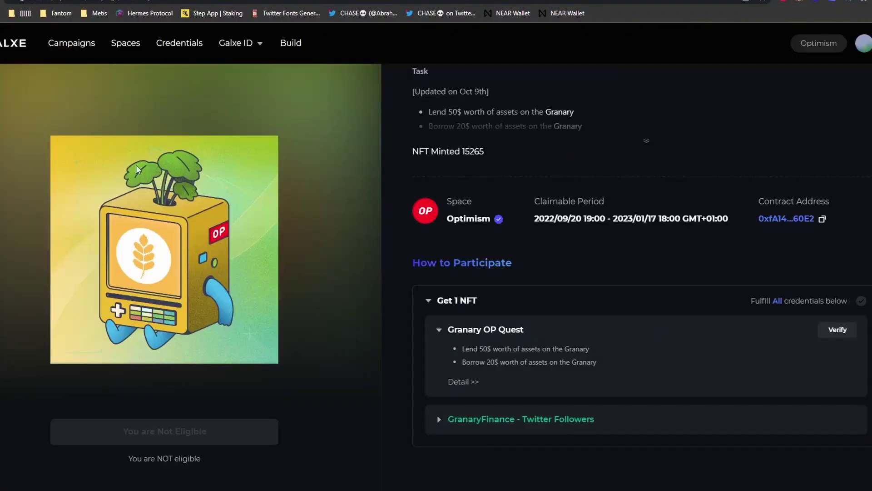
scroll(497, 338, down, 1)
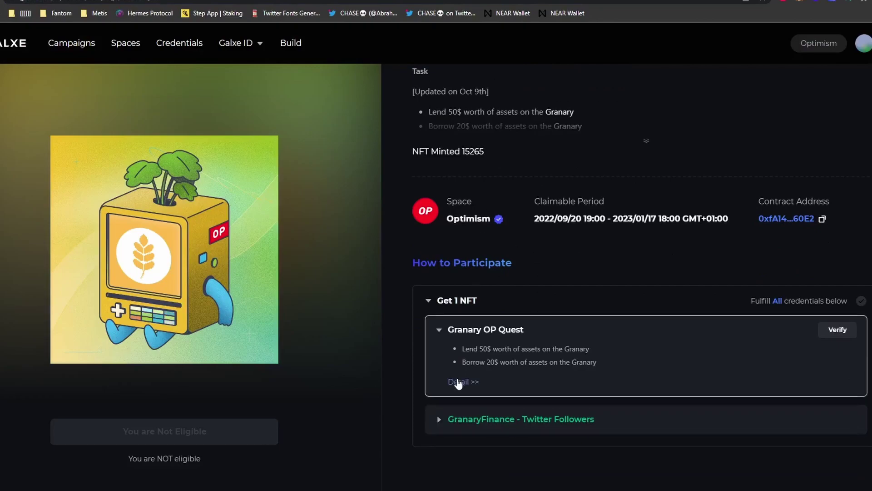
Open the Granary OP Quest credential details and check the last sync time
click(461, 382)
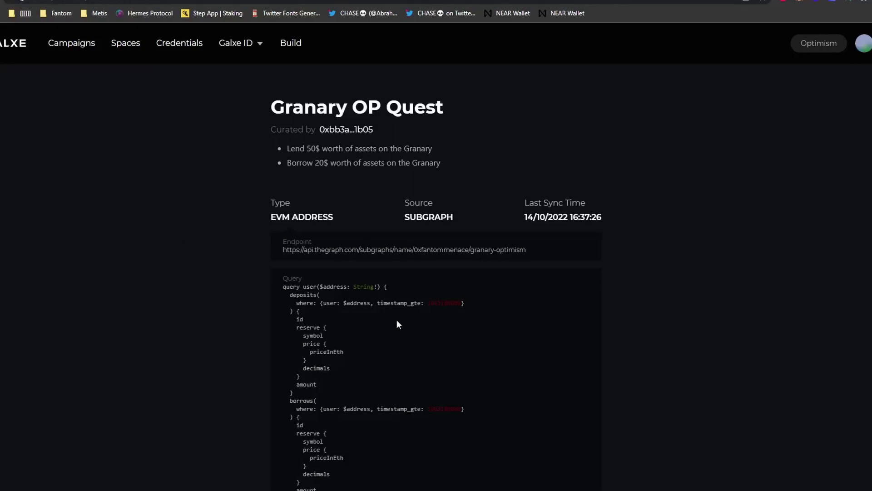
drag(570, 217, 603, 217)
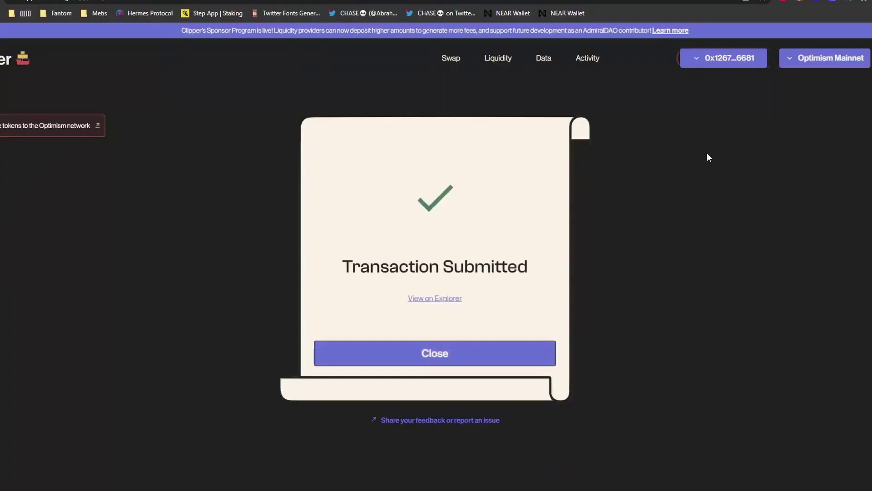
Dismiss the Clipper transaction confirmation and advance the Dive deeper into DeFi quests to the final four cards
click(543, 352)
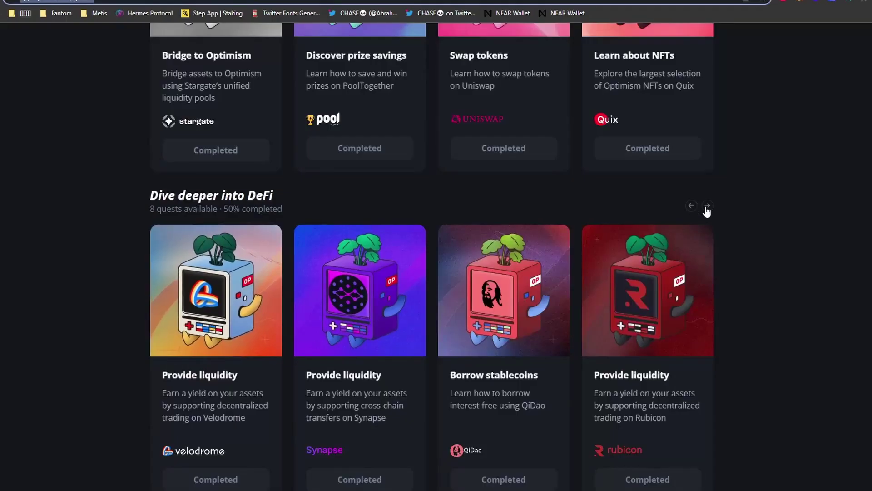
click(707, 210)
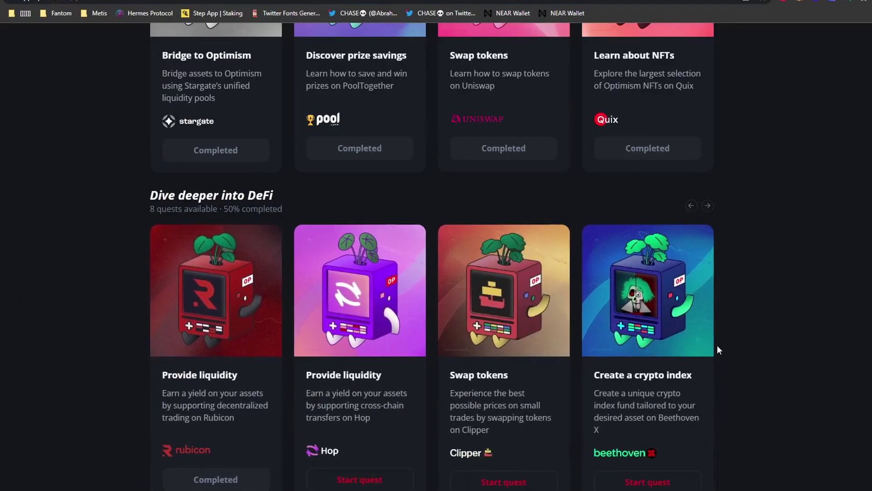
click(707, 208)
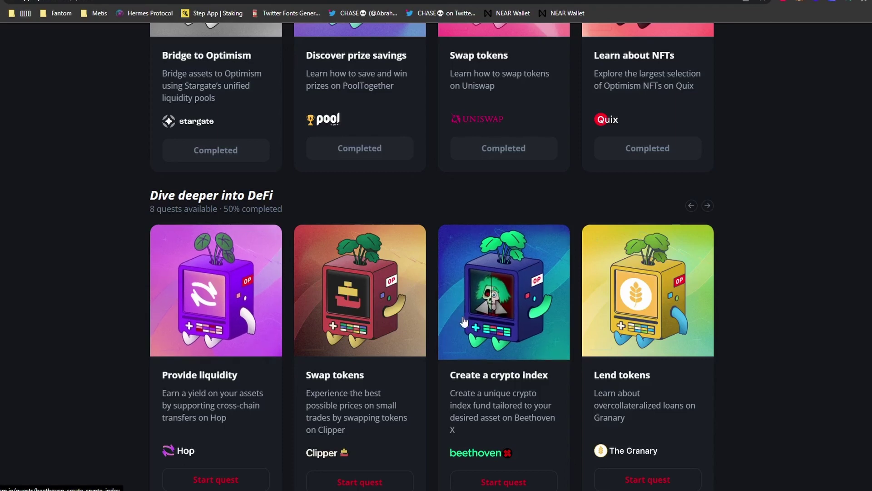
Open the Hop quest in a new tab and review its liquidity amount and duration requirements
right_click(191, 128)
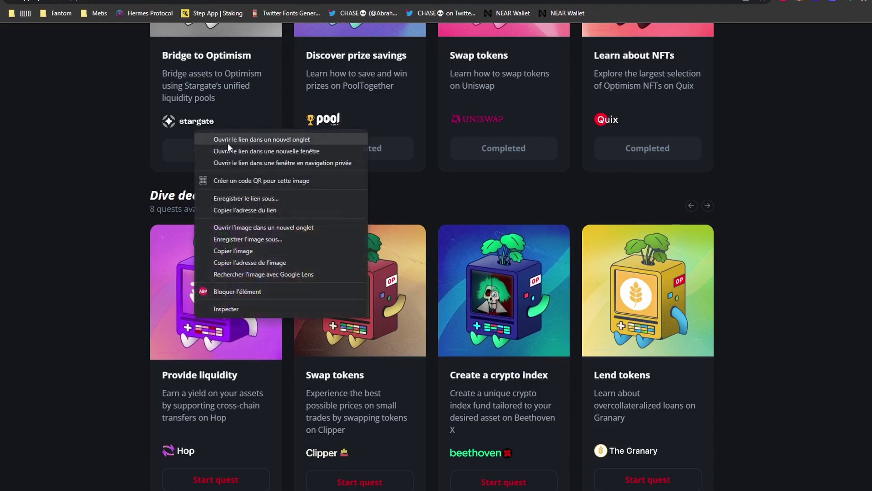
click(209, 139)
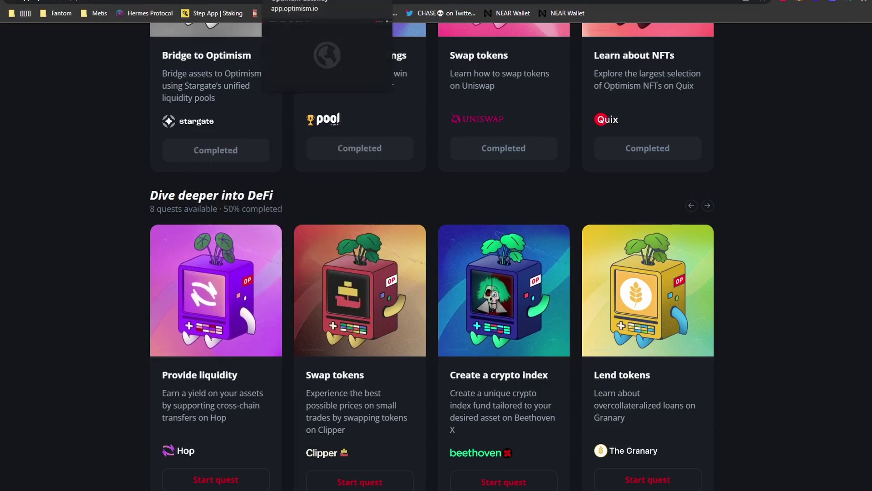
click(308, 1)
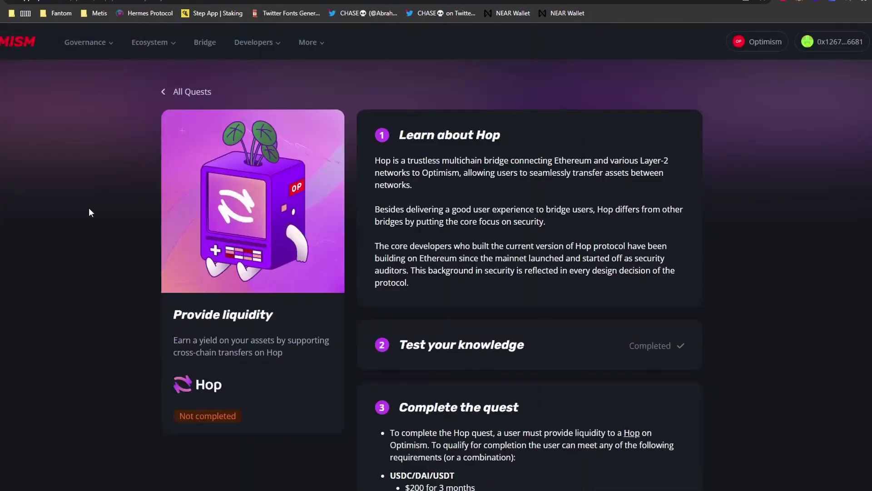
scroll(88, 220, down, 8)
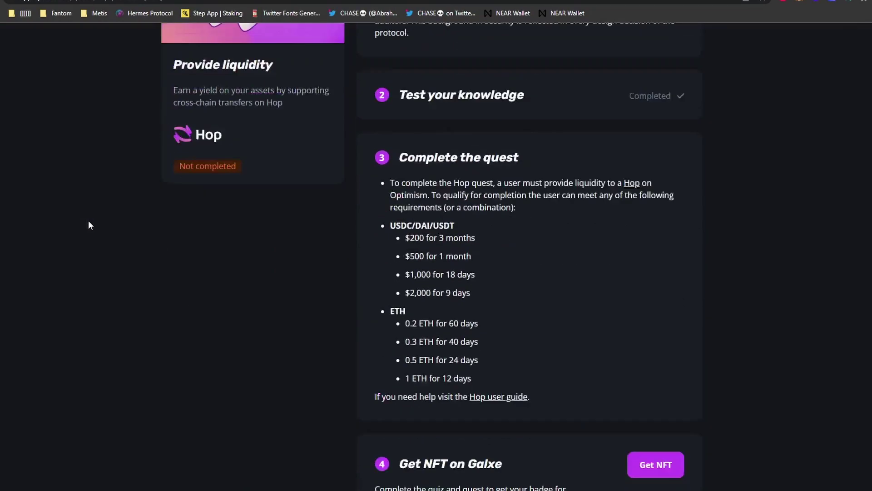
right_click(645, 359)
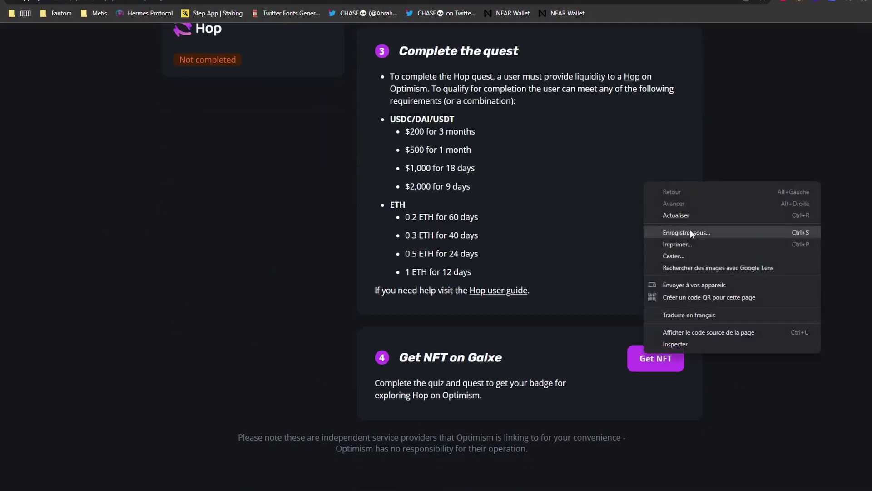
click(690, 244)
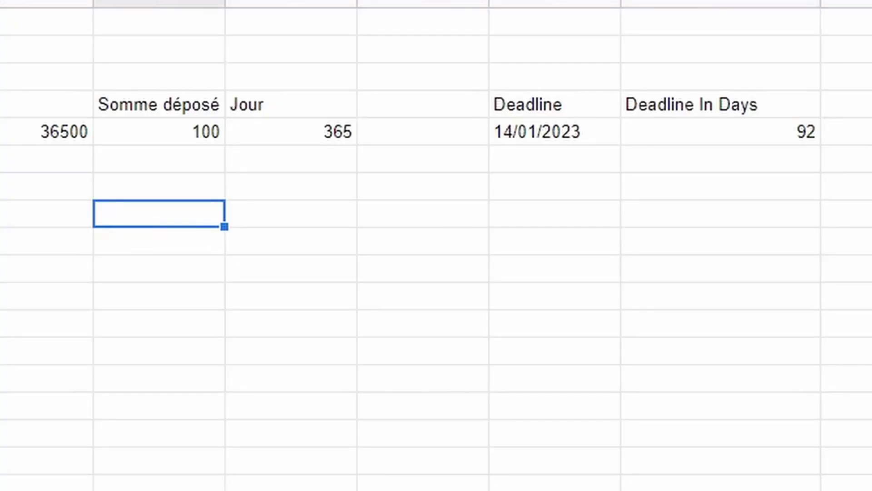
Examine the spreadsheet's deadline date and remaining days, and check them against the Days Between Two Dates calculator
click(519, 386)
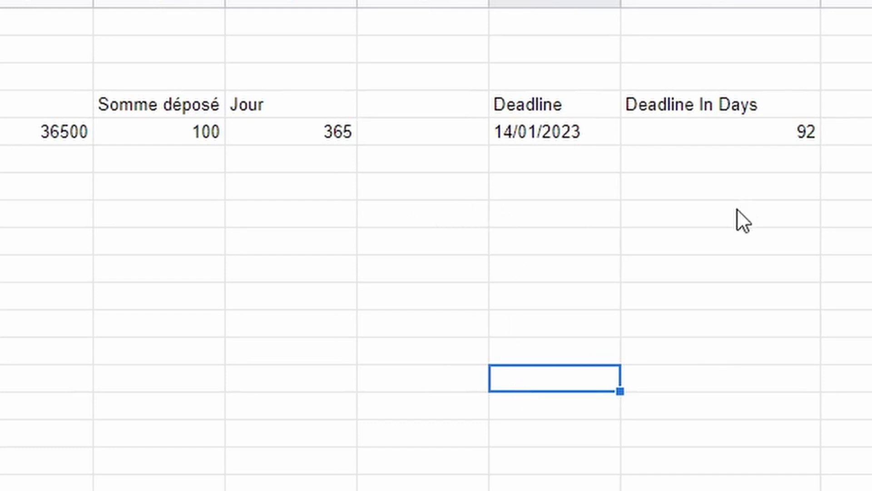
click(570, 220)
click(571, 135)
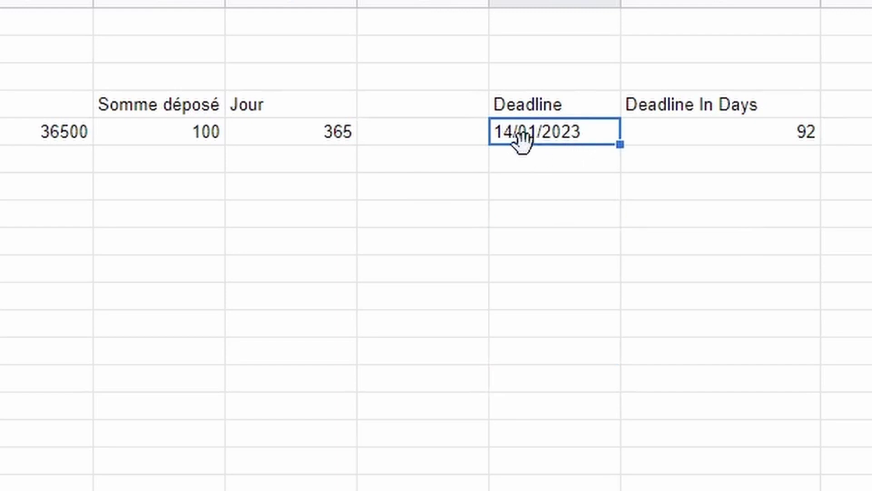
click(587, 269)
click(719, 213)
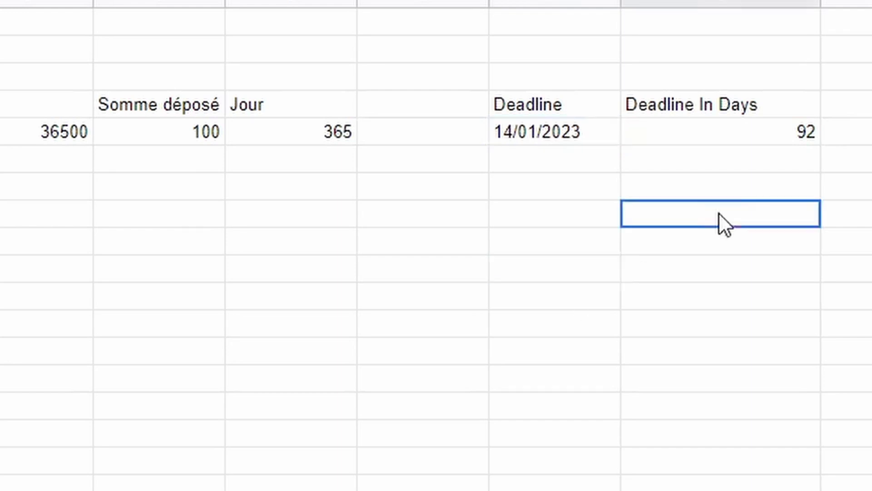
click(806, 107)
click(798, 127)
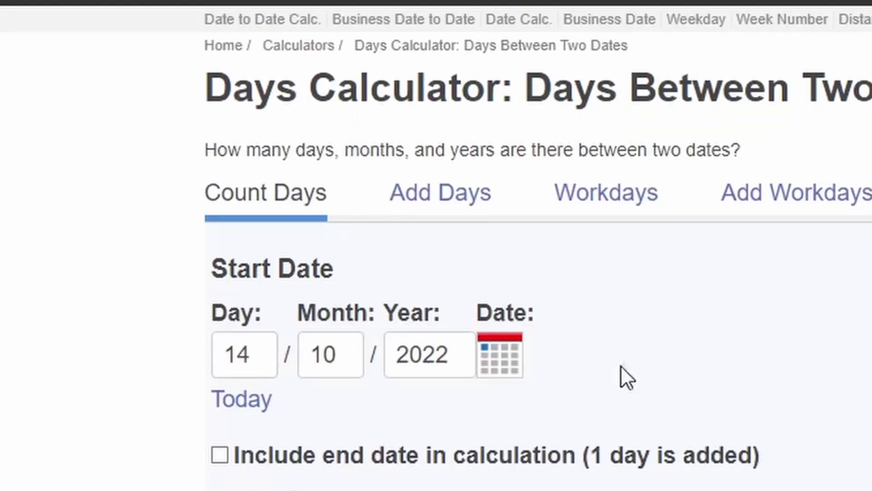
triple_click(229, 84)
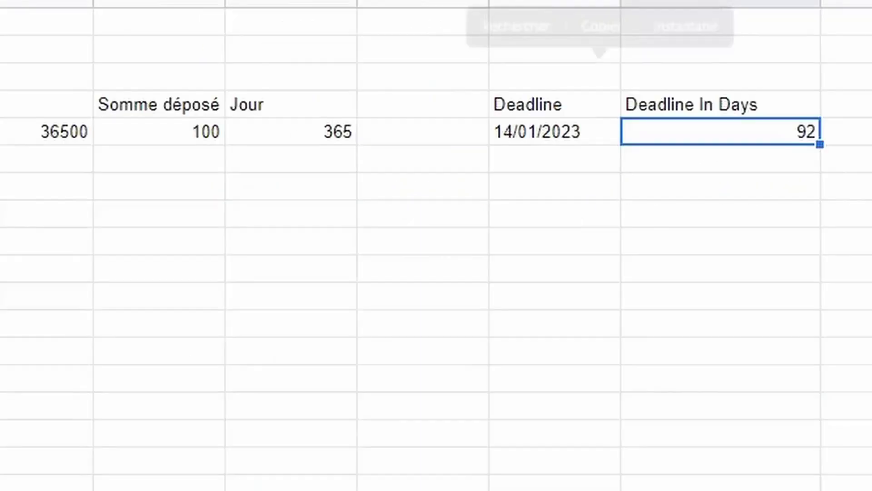
Review the Deadline In Days value and the required total in the cell before Somme déposé
click(847, 214)
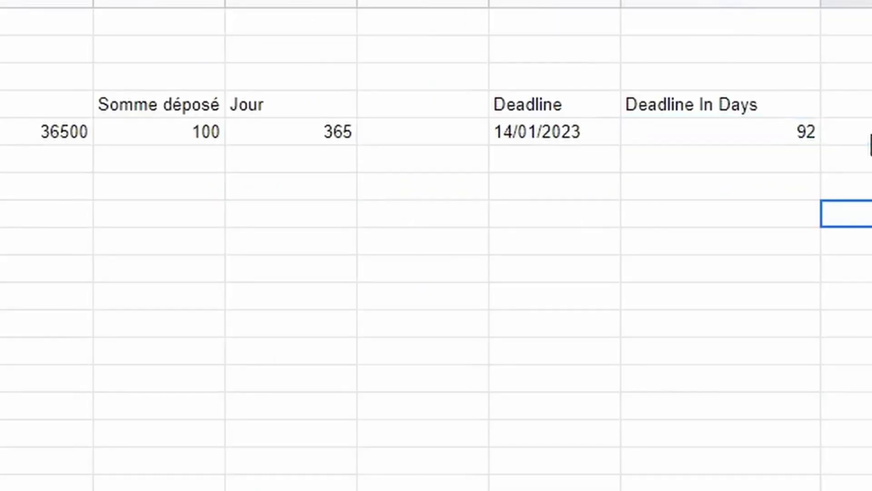
click(869, 138)
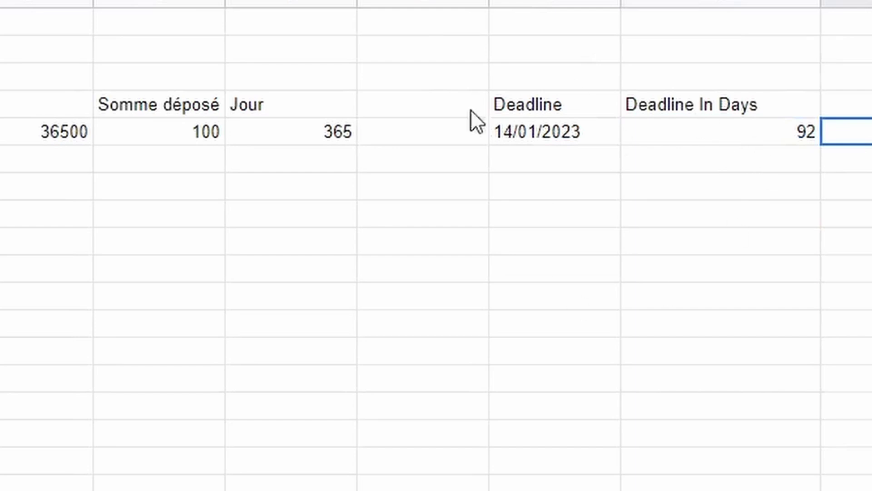
click(423, 268)
click(699, 134)
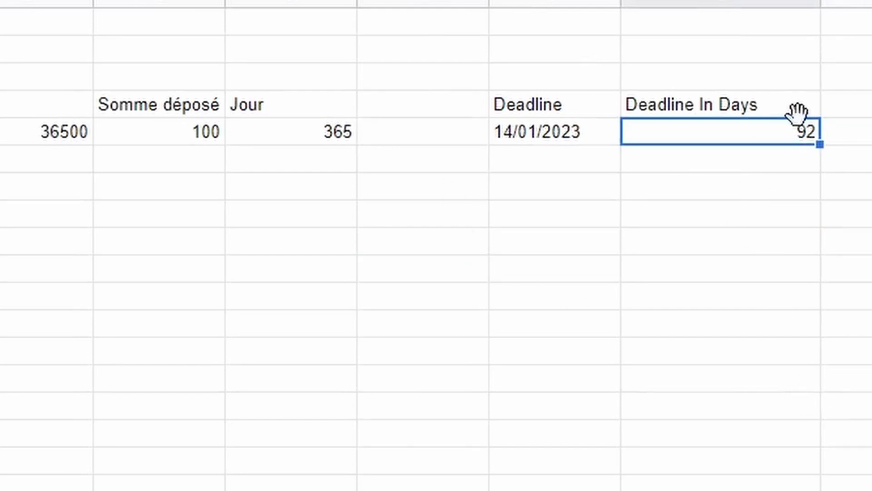
click(159, 234)
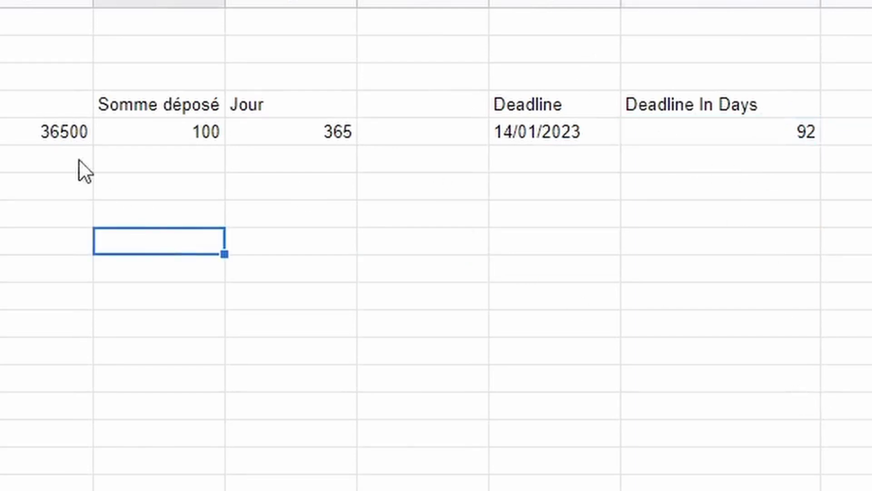
click(28, 112)
click(33, 123)
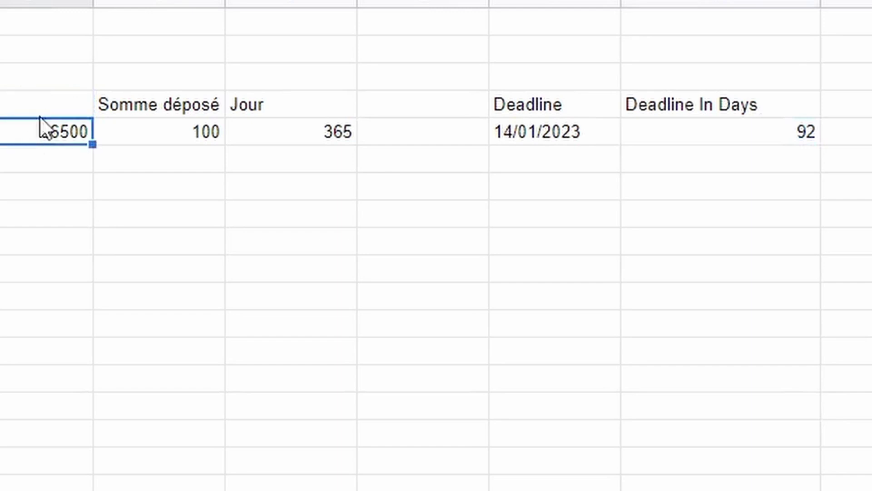
Fill the amount cell under Somme déposé with cyan
click(137, 184)
click(194, 138)
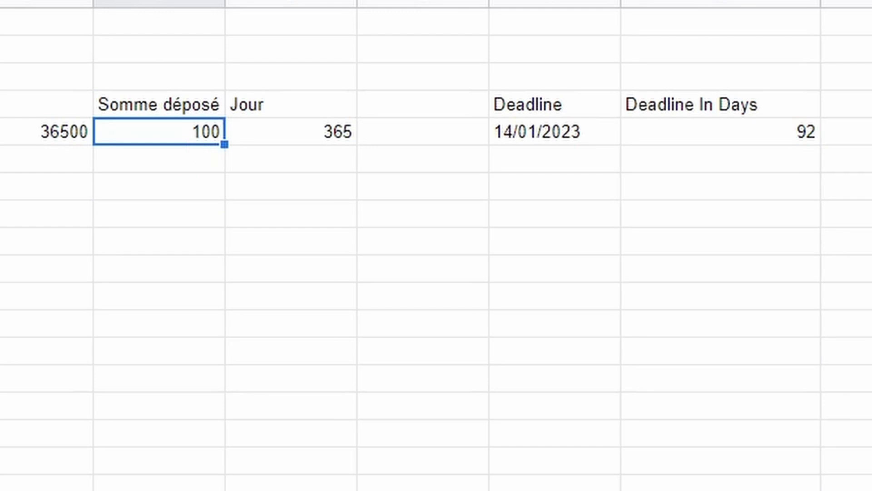
click(770, 36)
click(848, 37)
click(555, 295)
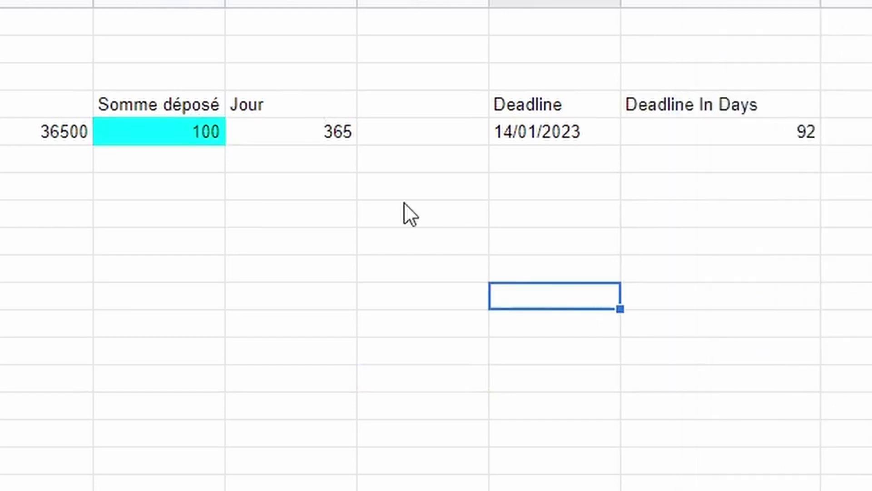
Compare the Jour value for the deposited sum with the Deadline In Days value
click(207, 128)
click(273, 127)
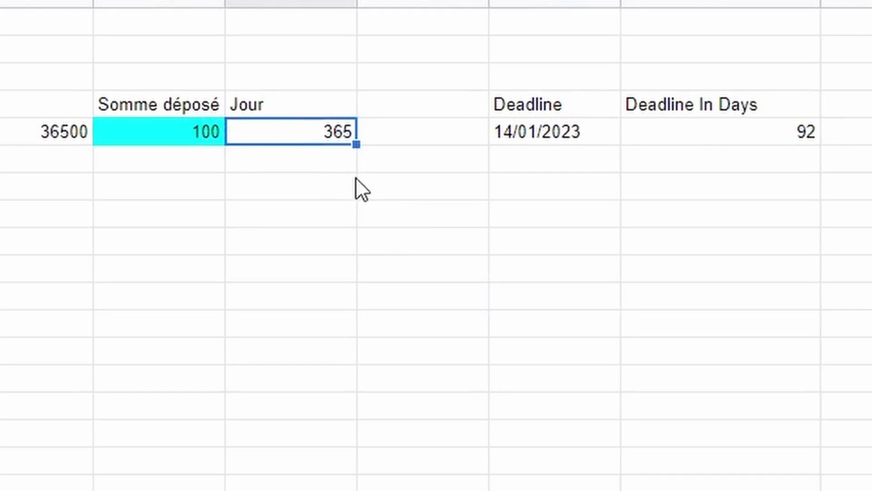
click(783, 136)
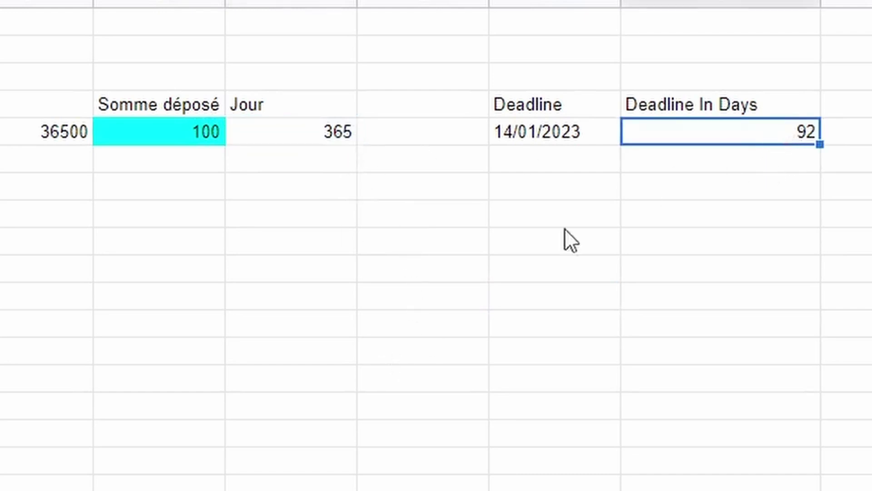
click(541, 236)
Set the deposited amount under Somme déposé to 500
click(162, 136)
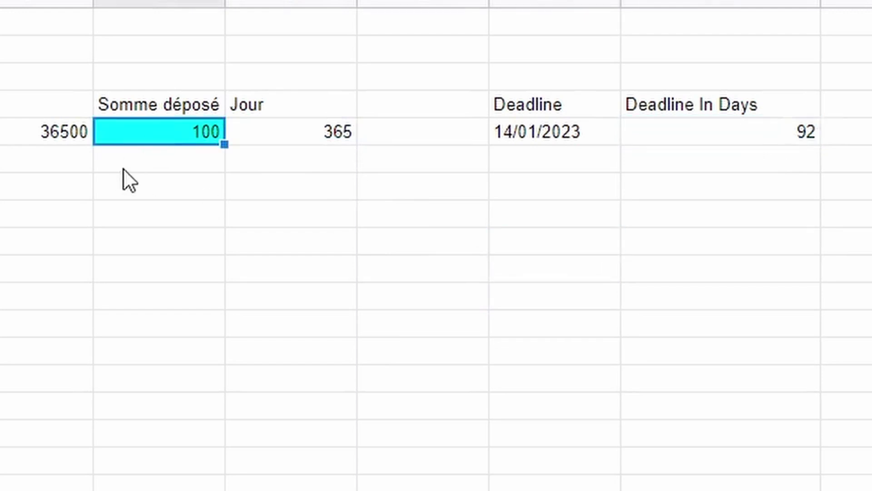
text(500)
key(Return)
key(Up)
key(Right)
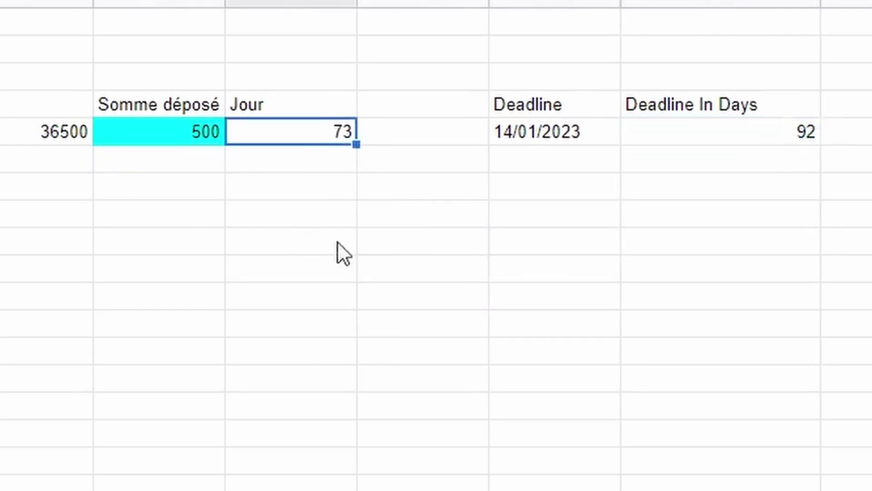
Set the deposited amount under Somme déposé to 400
click(165, 138)
text(400)
key(Return)
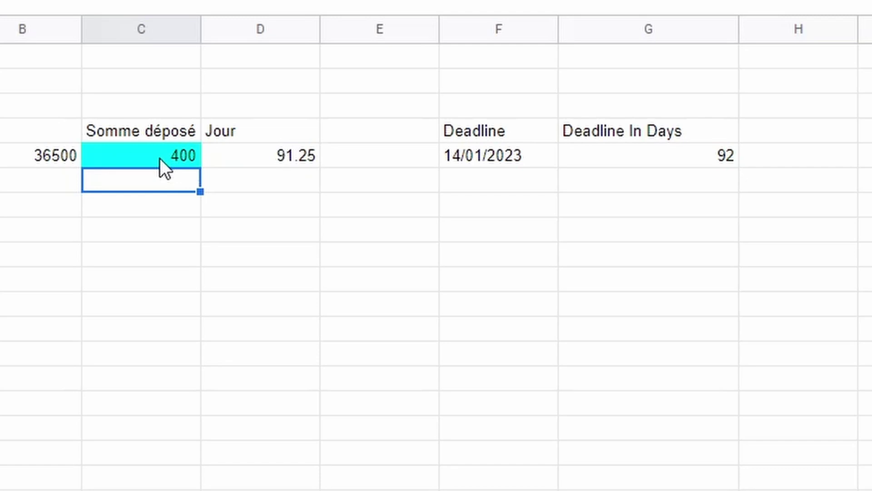
click(159, 159)
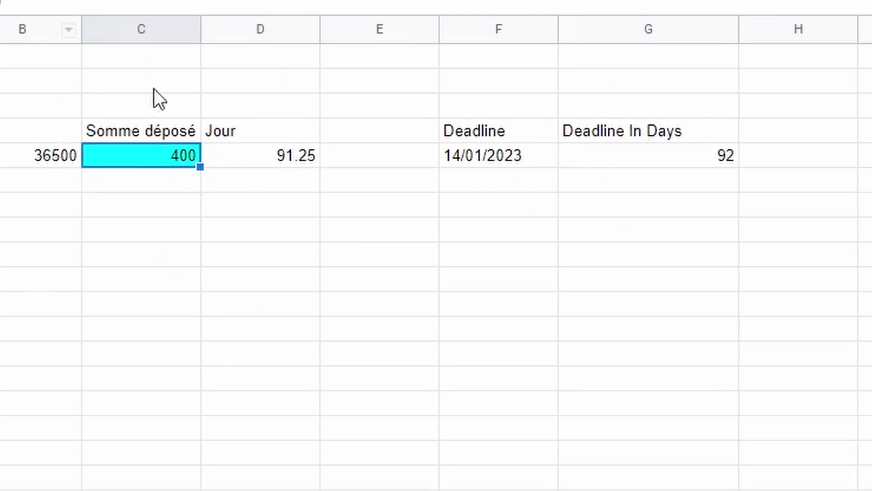
click(140, 353)
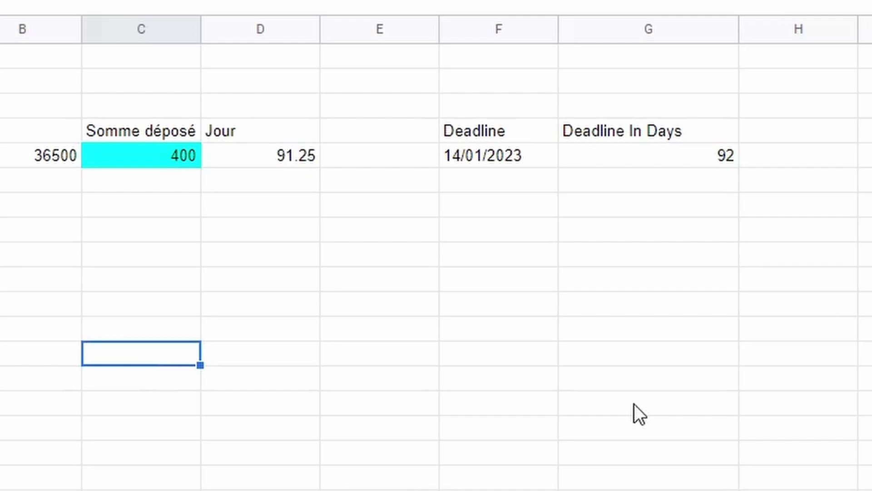
Return to the Optimism quests, reopen the Hop quest and follow its Hop link to the ETH Add Liquidity page on Optimism
click(4, 470)
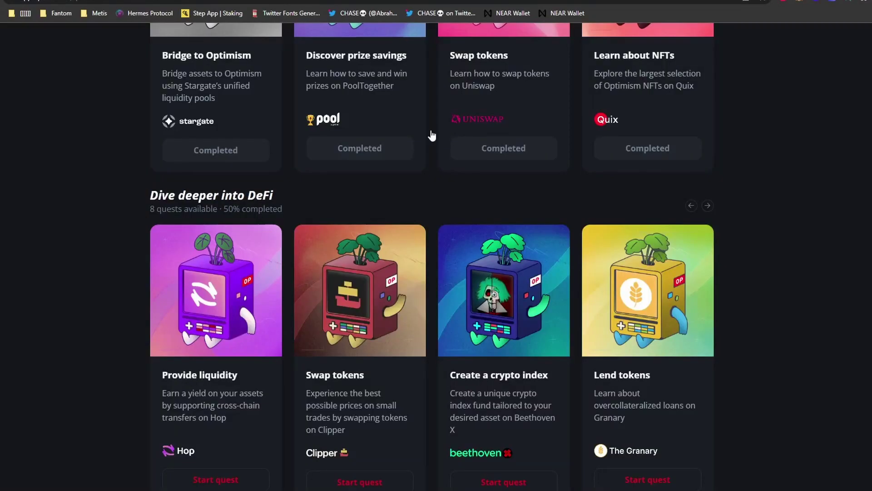
scroll(432, 135, up, 3)
scroll(749, 300, down, 4)
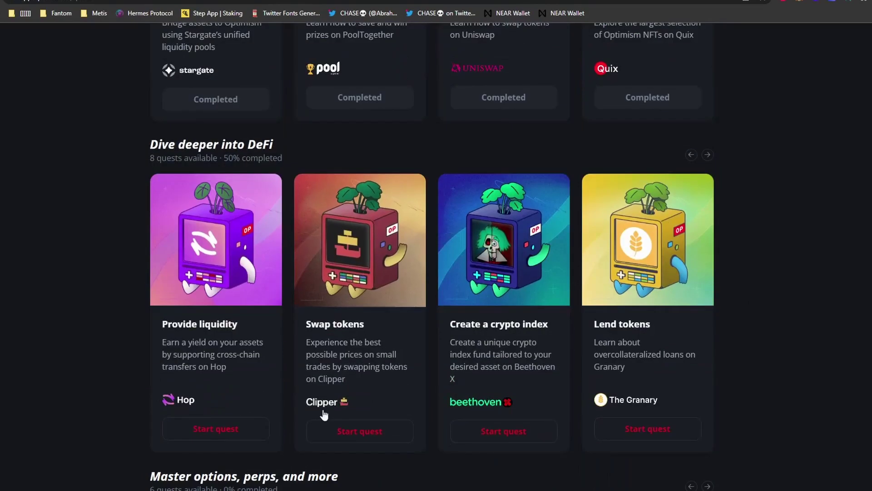
click(210, 435)
scroll(330, 372, down, 4)
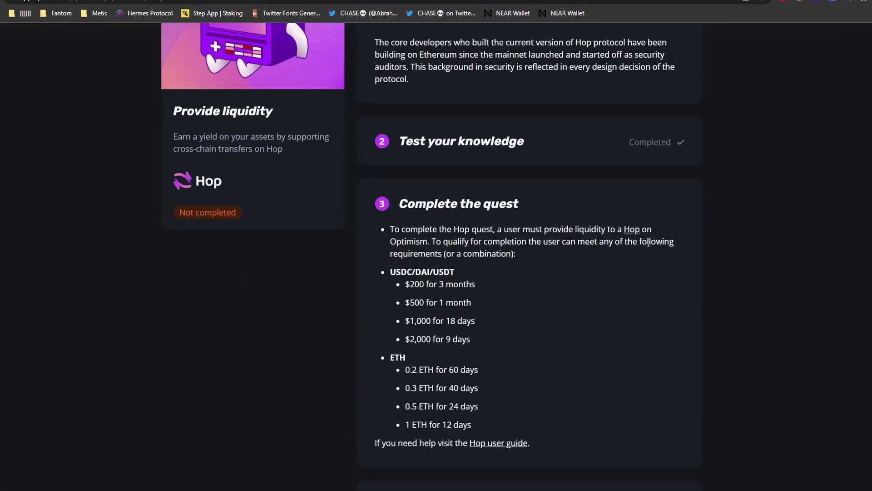
click(631, 231)
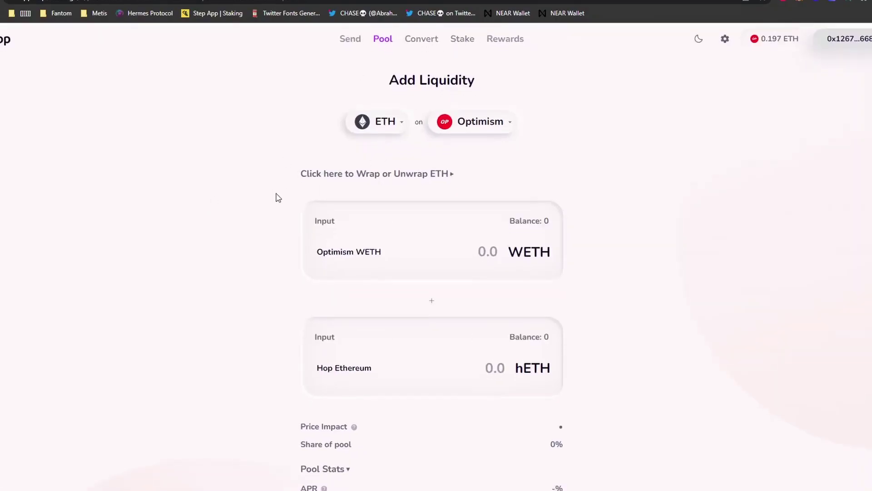
scroll(275, 197, down, 3)
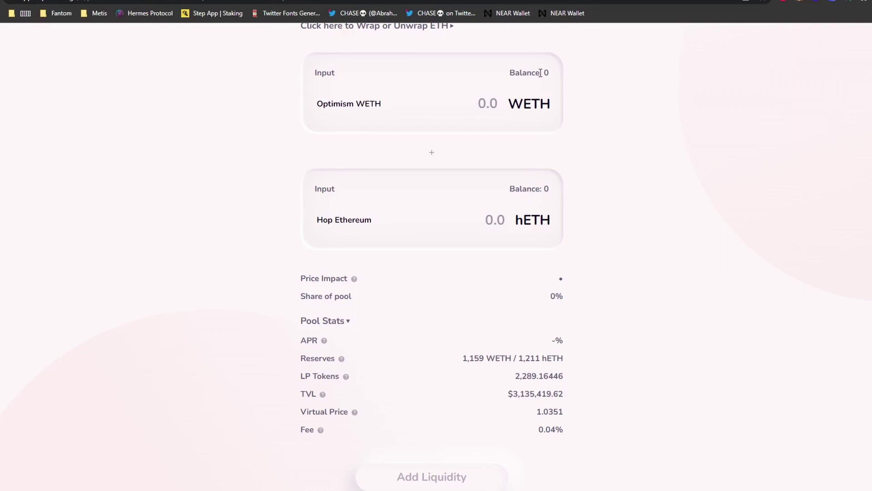
Switch the Add Liquidity pool on Optimism to USDC, enter 400 USDC and review the bonus and pool stats
scroll(359, 83, up, 2)
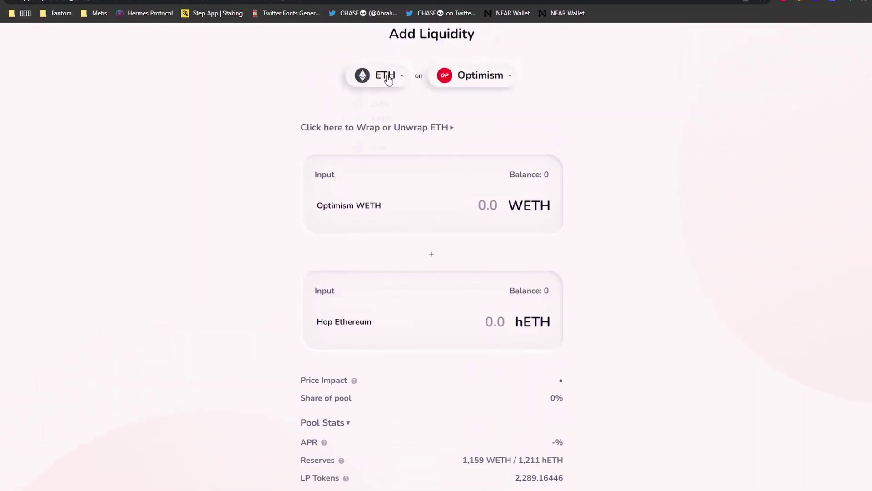
click(384, 76)
click(389, 100)
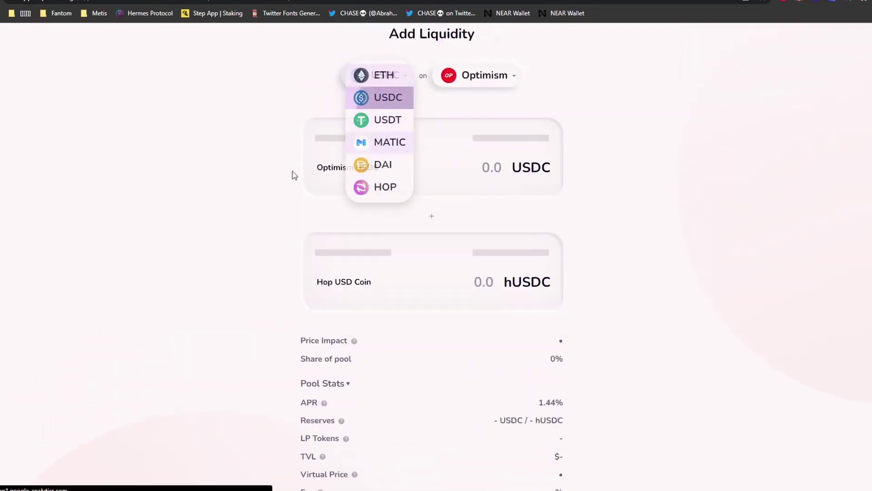
click(469, 170)
text(400)
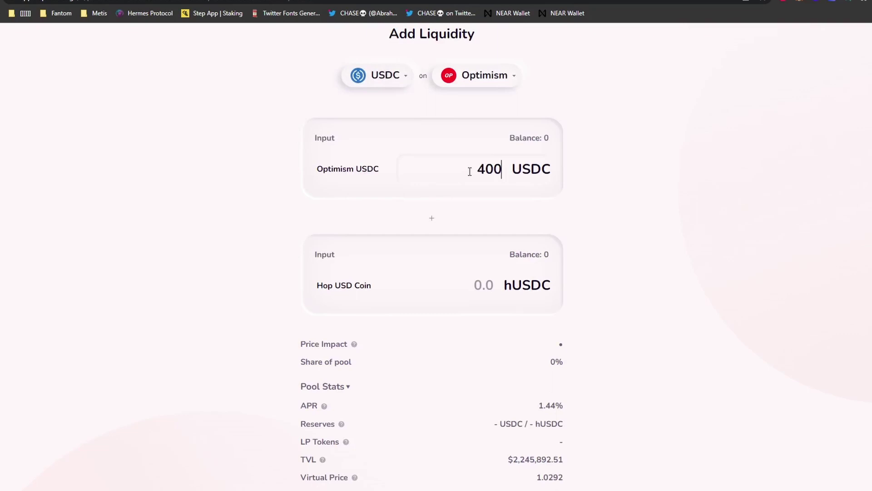
scroll(465, 341, down, 1)
drag(230, 336, 611, 436)
scroll(609, 373, down, 3)
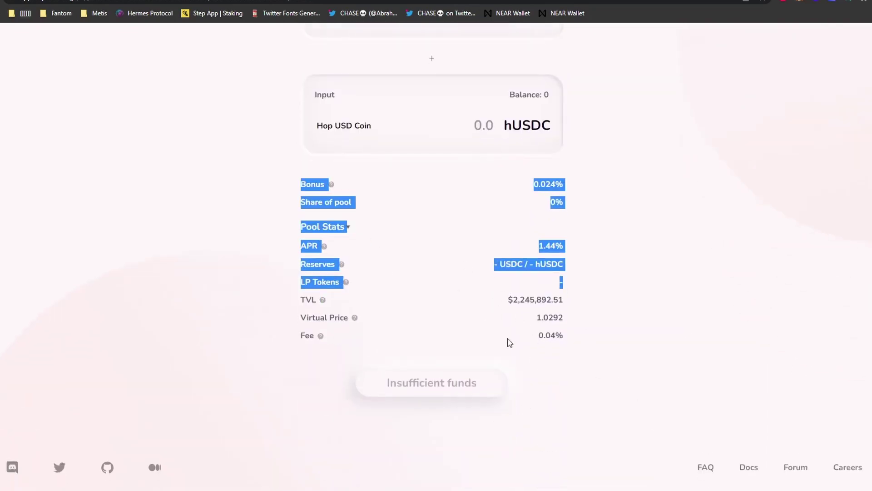
scroll(312, 351, up, 1)
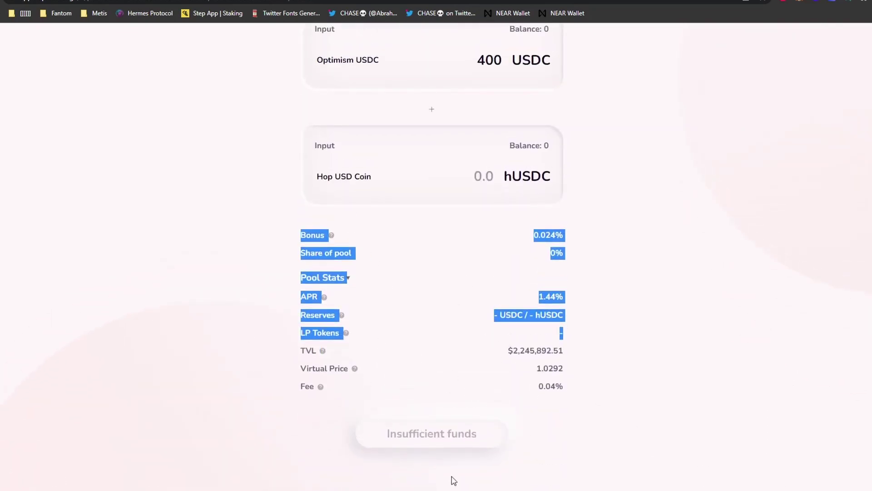
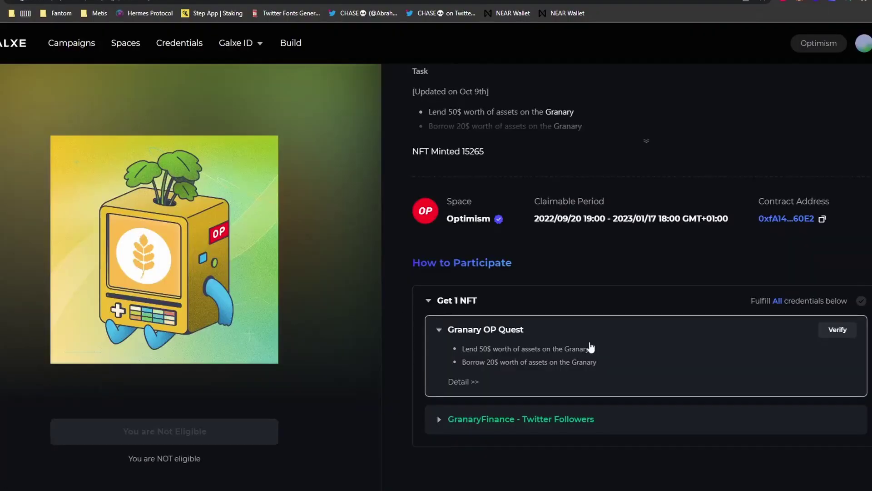
Verify the Granary OP Quest credential on Galxe and claim the Granary Optimism Quest NFT
click(838, 329)
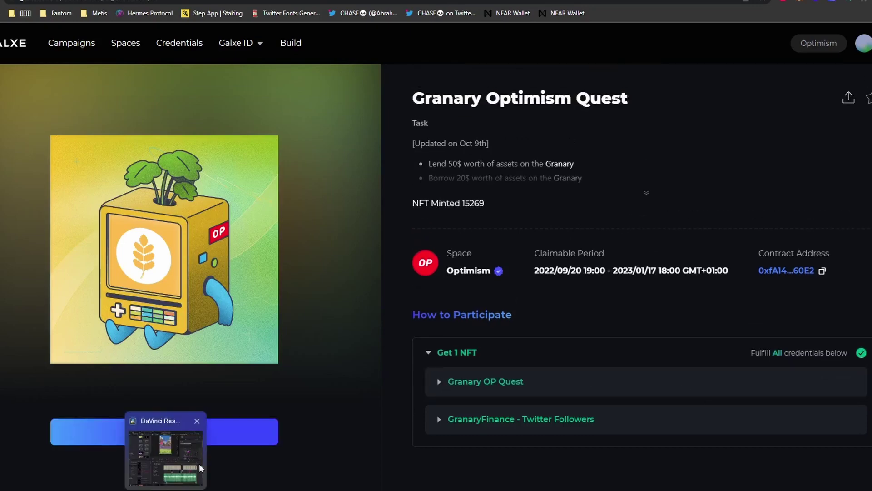
click(265, 431)
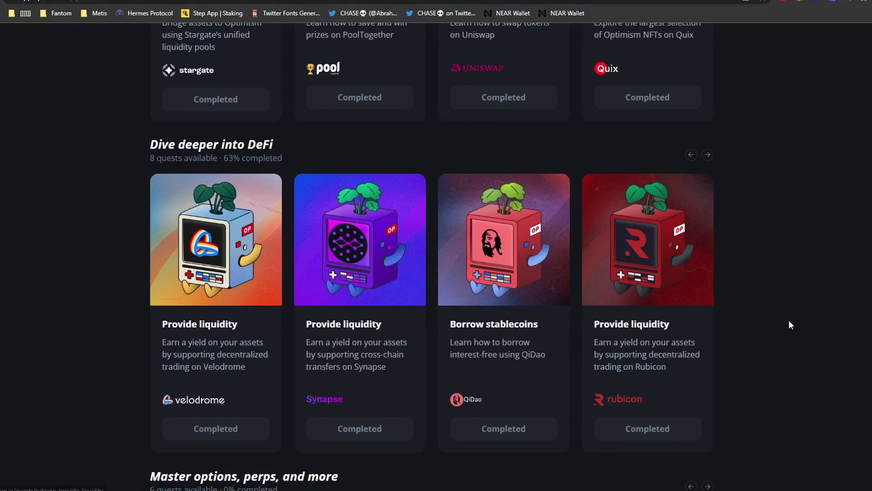
Open the Clipper Swap tokens quest under Dive deeper into DeFi and go to its NFT page on Galxe
click(708, 156)
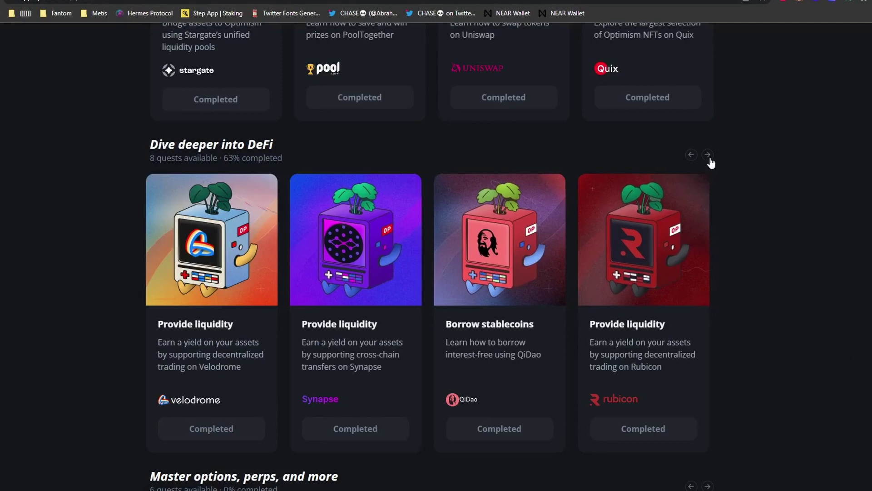
right_click(343, 303)
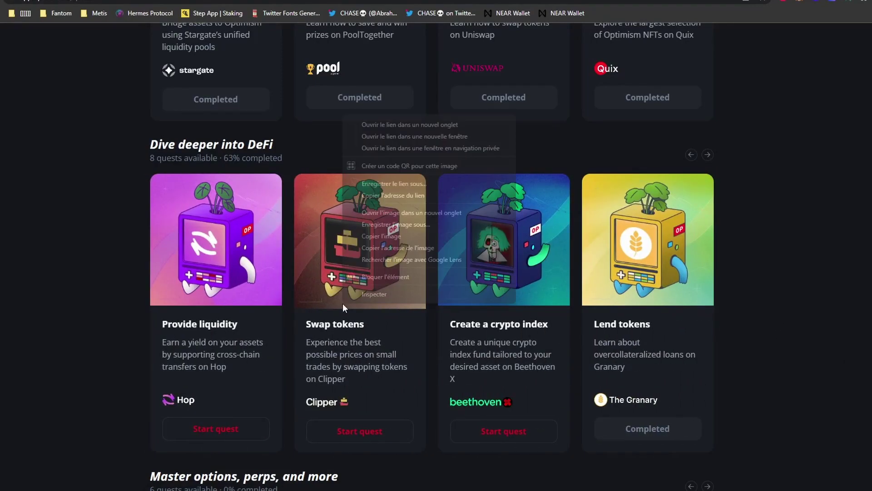
click(391, 105)
click(363, 213)
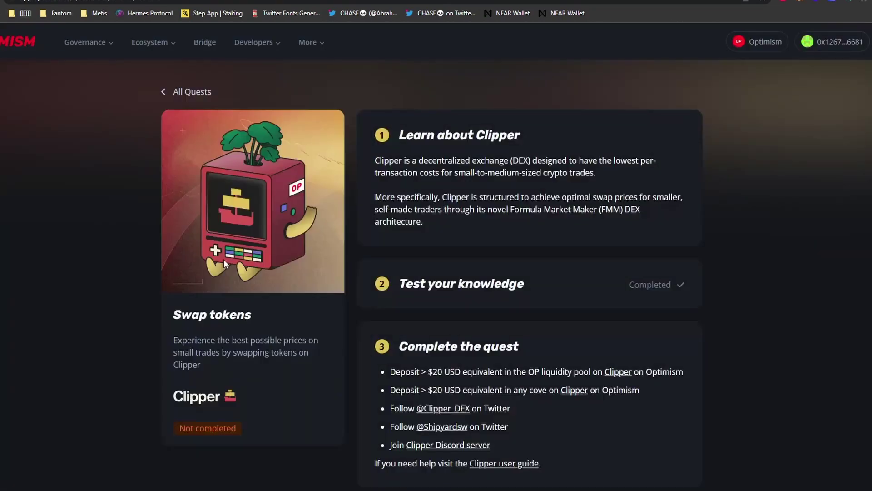
scroll(106, 253, down, 4)
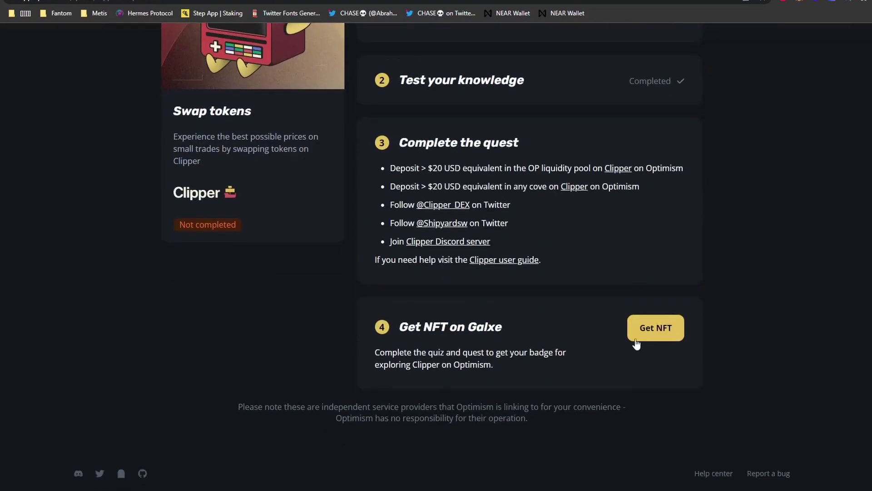
click(660, 328)
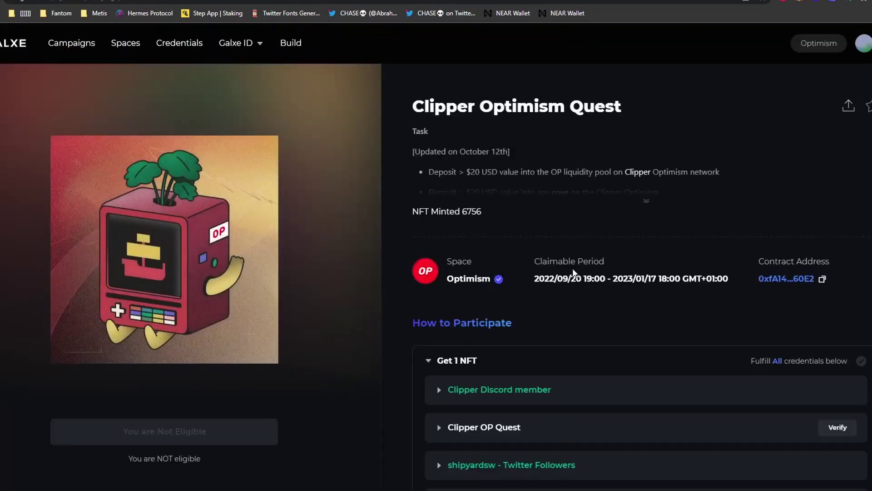
Expand the Clipper OP Quest credential, read its deposit and swap tasks and verify it
scroll(570, 275, down, 2)
click(454, 345)
scroll(472, 354, down, 2)
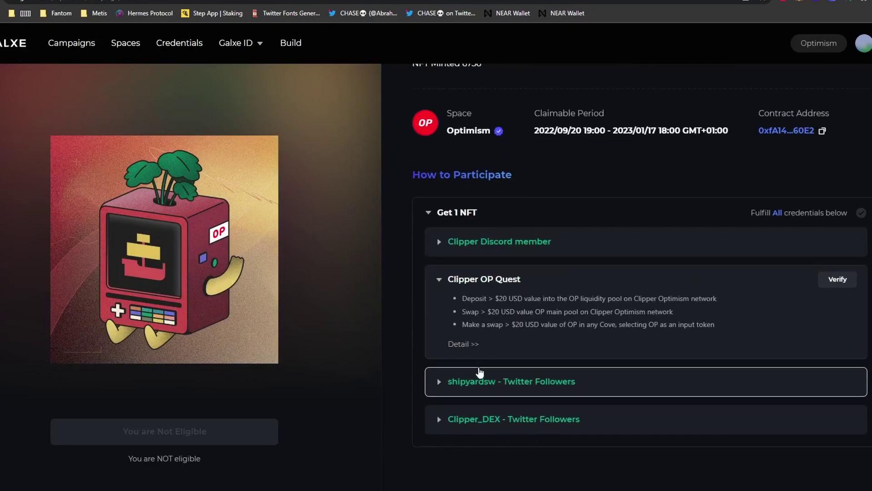
click(473, 364)
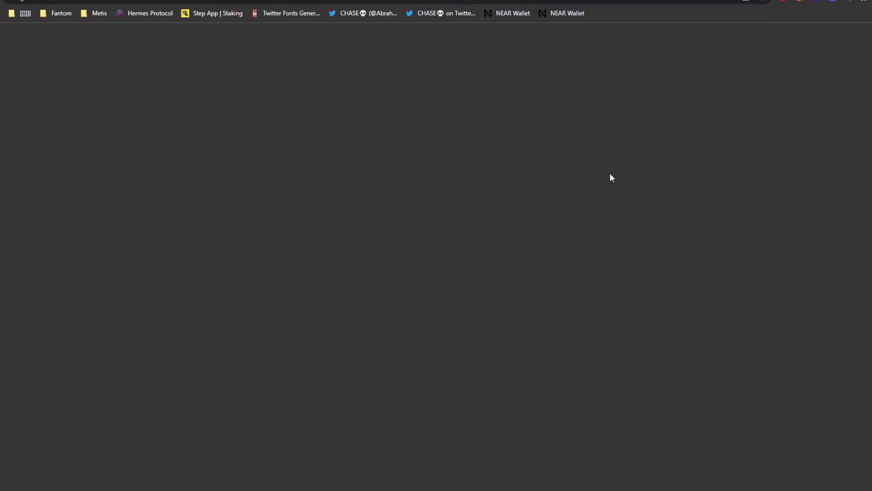
key(alt+Left)
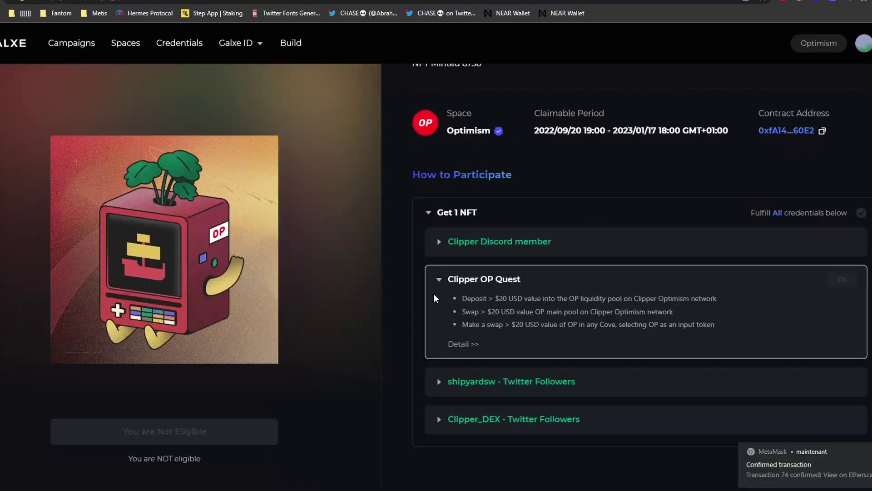
drag(455, 298, 724, 341)
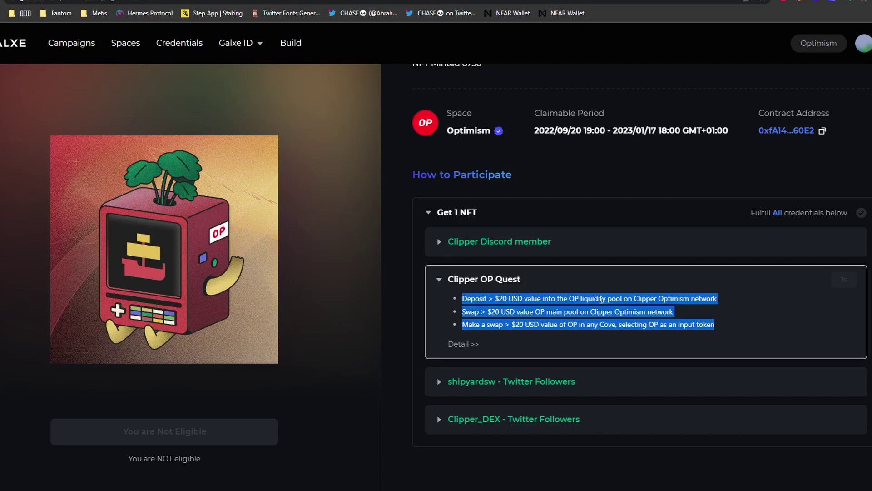
click(841, 279)
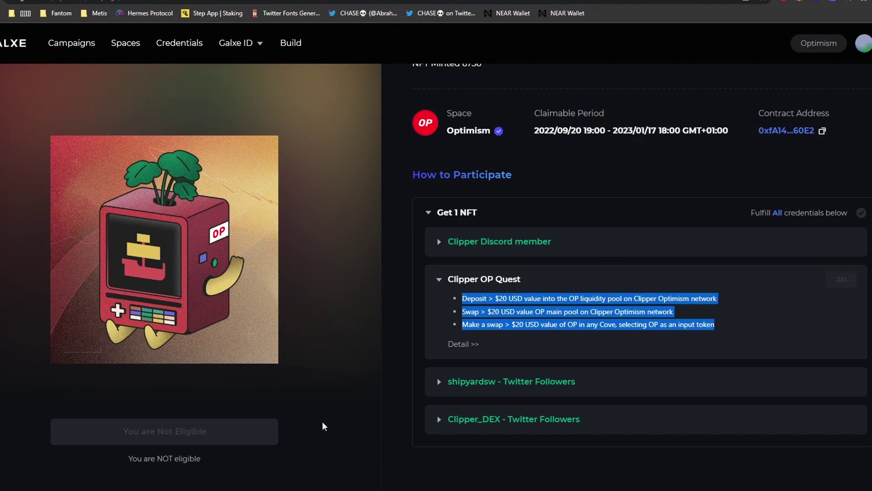
Switch to the Granary dashboard and start repaying the borrowed DAI
click(190, 2)
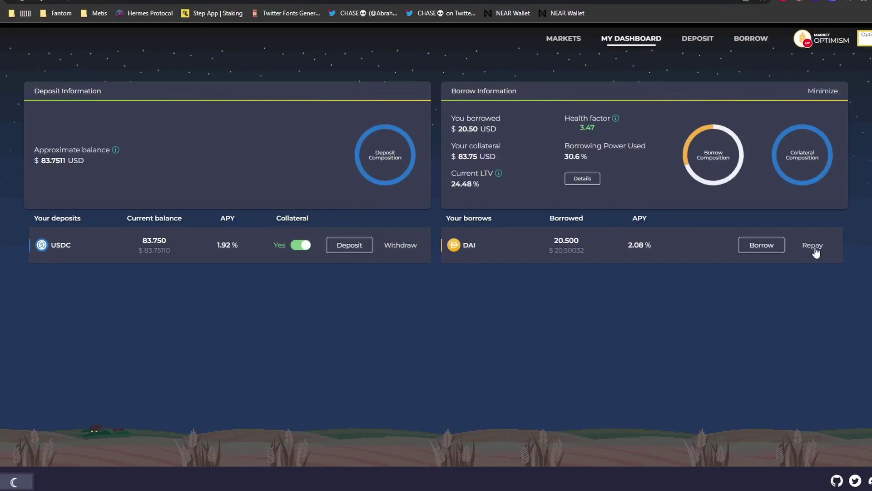
click(813, 246)
click(509, 323)
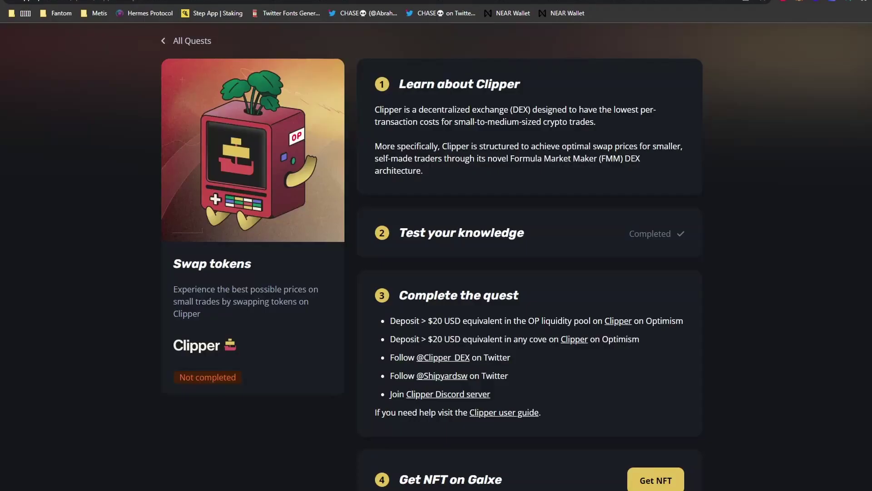
Return to all quests, open the Beethoven X Create a crypto index quest and open the Beethoven X link from its requirements
click(178, 41)
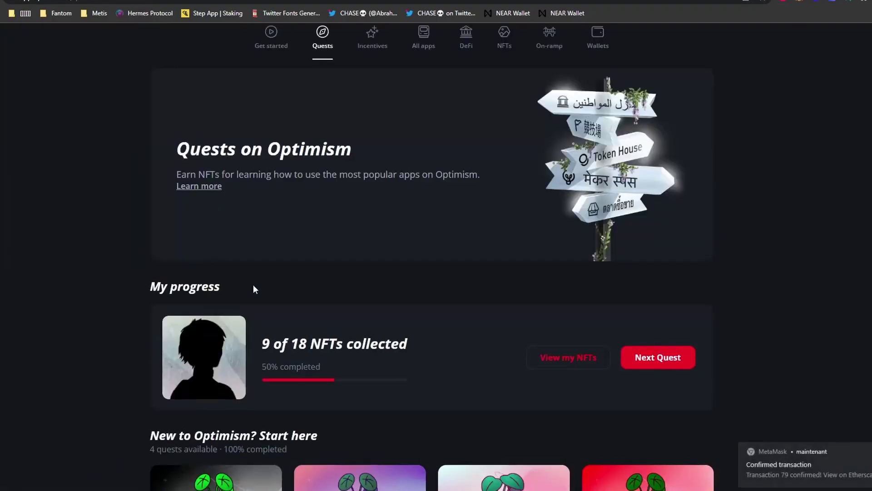
scroll(253, 288, down, 8)
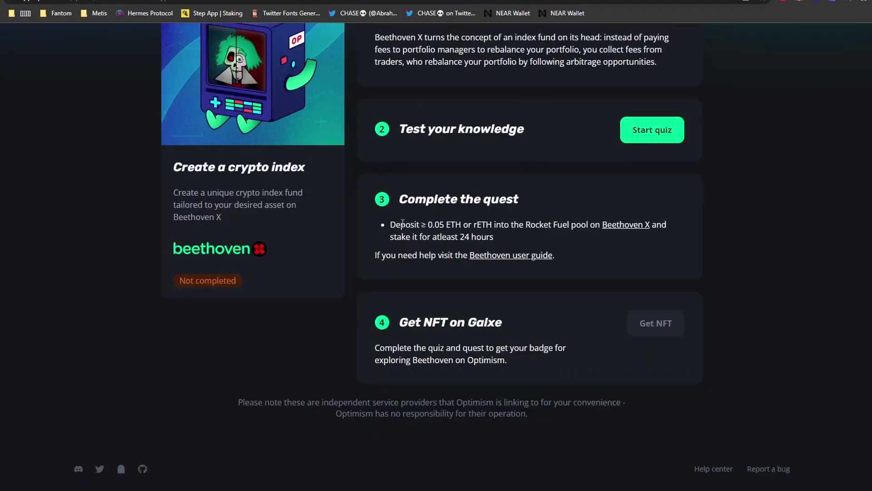
drag(402, 224, 587, 225)
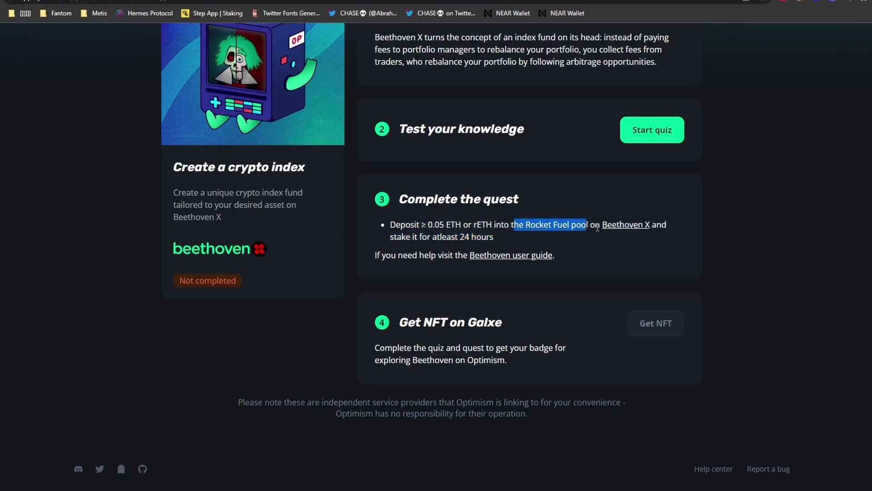
right_click(621, 226)
click(633, 229)
drag(431, 237, 494, 237)
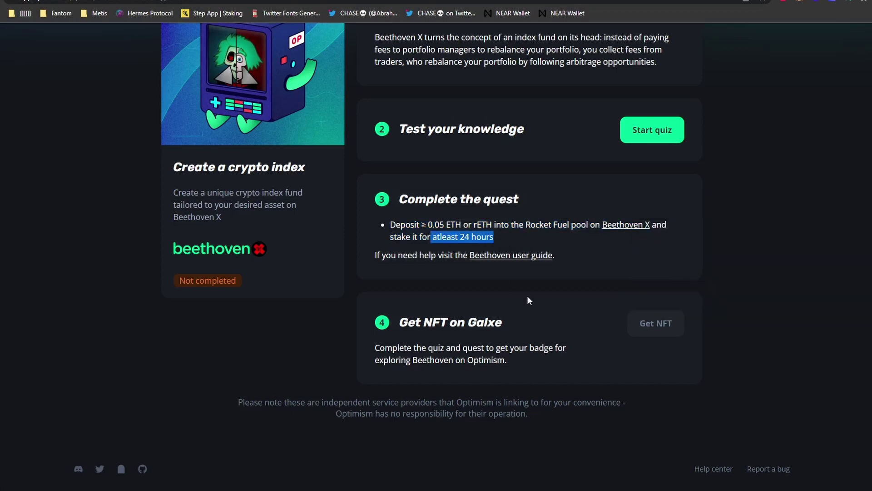
Start the Beethoven X quiz and examine the December, November and October credential requirements on the quest's Galxe page
click(650, 140)
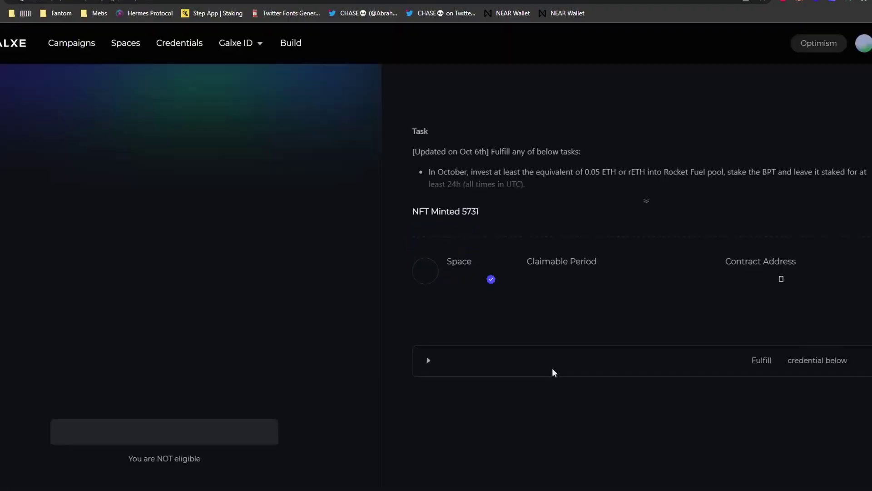
scroll(586, 337, down, 1)
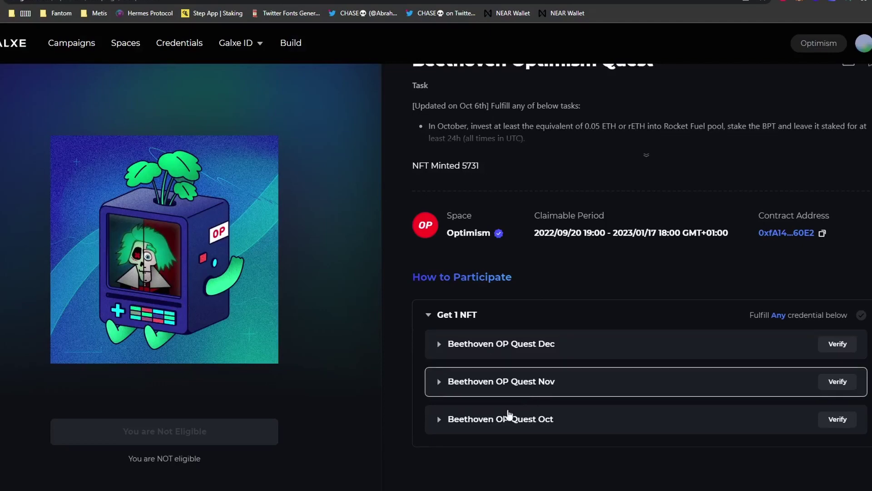
click(444, 418)
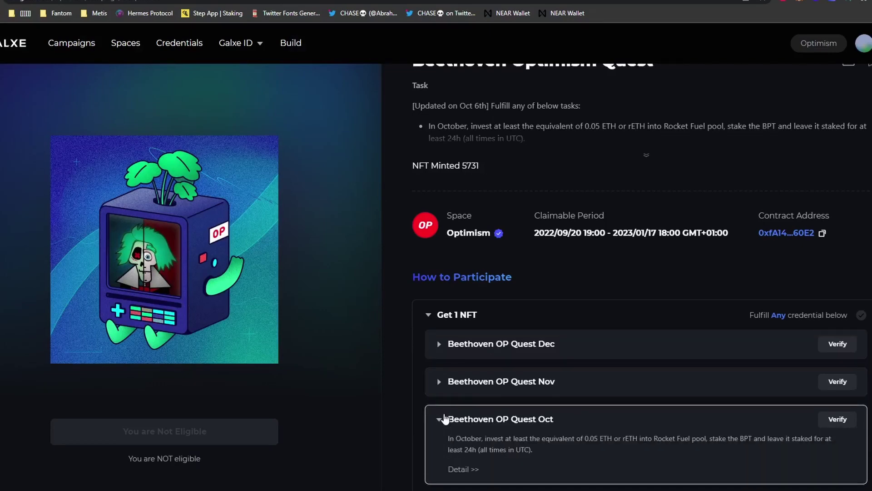
click(444, 418)
click(440, 384)
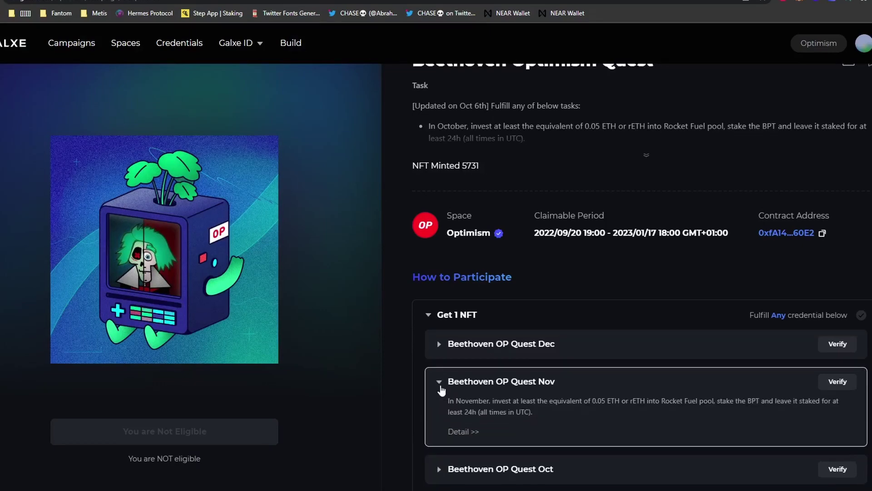
click(439, 345)
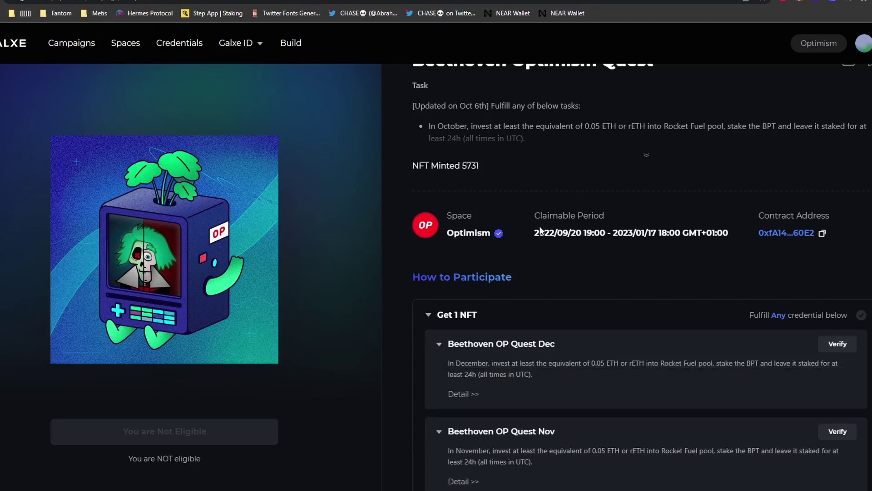
scroll(541, 249, down, 2)
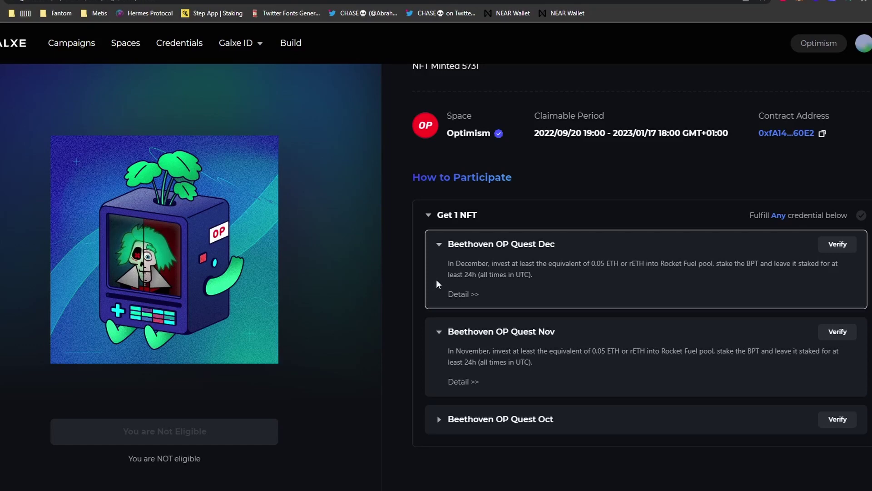
click(460, 429)
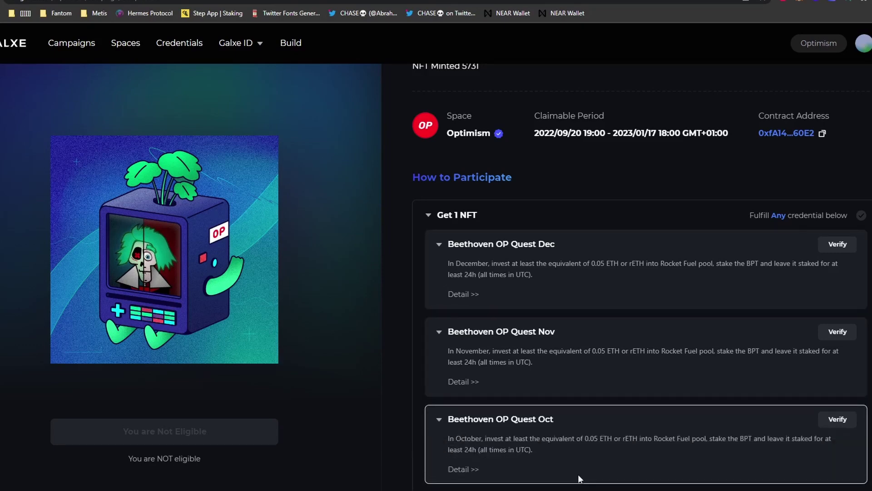
click(547, 345)
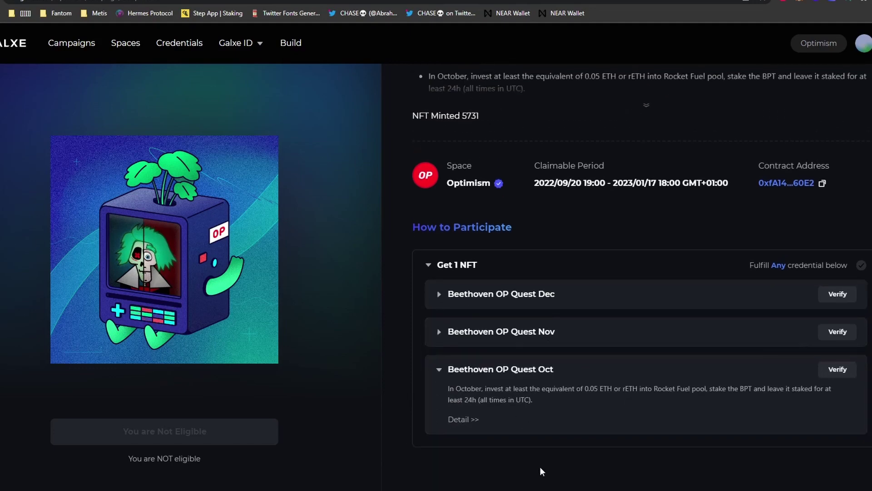
click(634, 384)
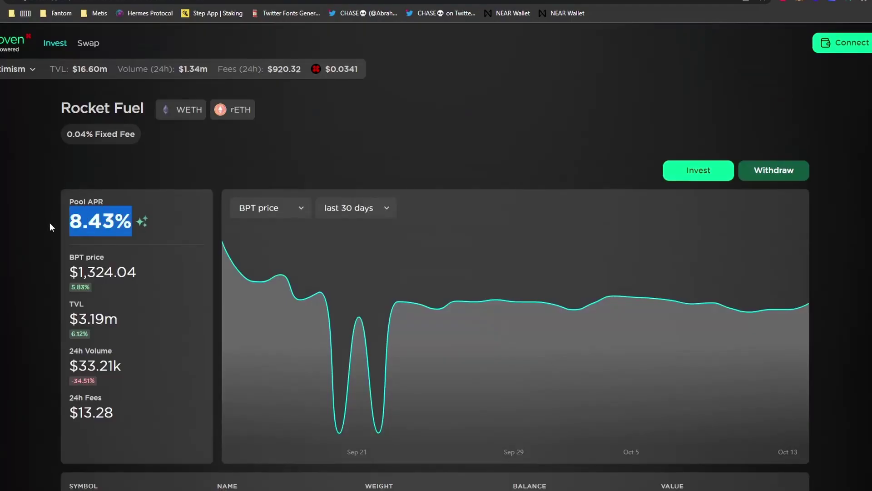
Connect the MetaMask wallet to Beethoven X from the Rocket Fuel pool page
click(230, 116)
scroll(35, 209, down, 3)
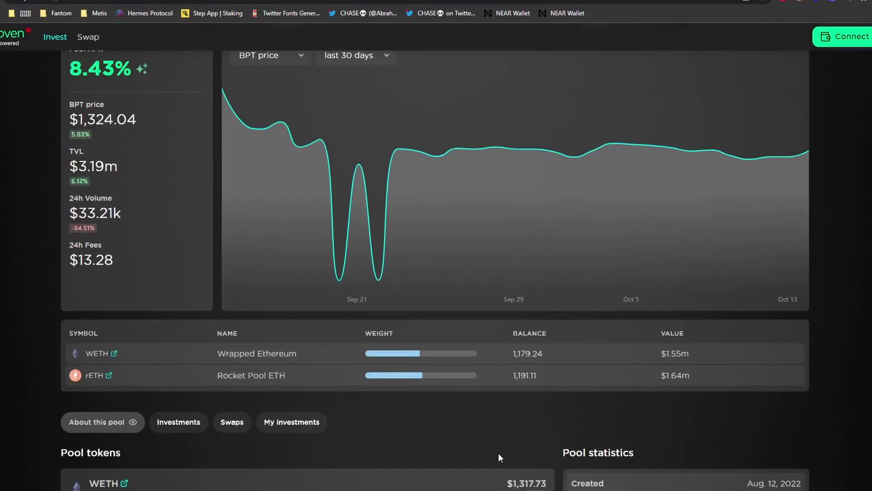
scroll(493, 441, up, 3)
click(843, 43)
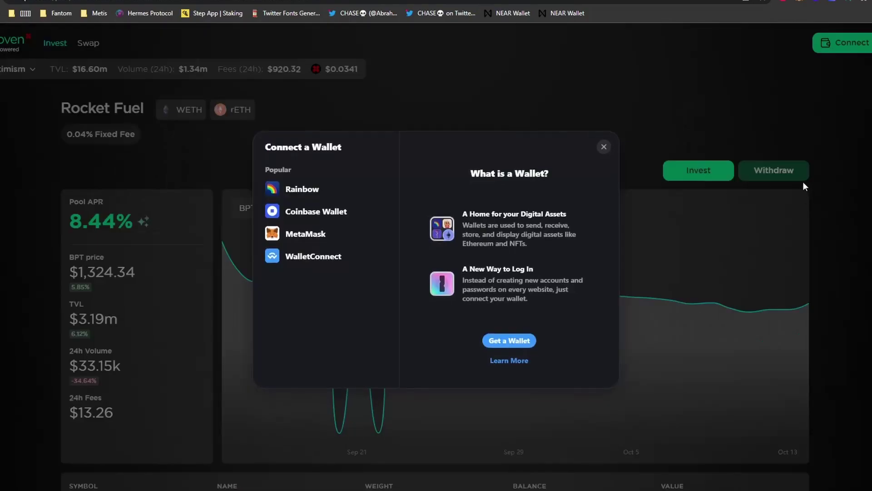
click(312, 236)
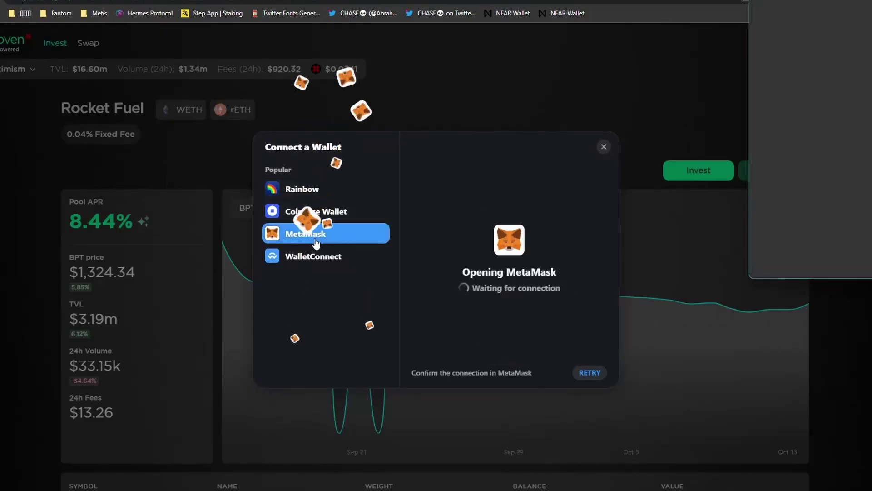
click(313, 213)
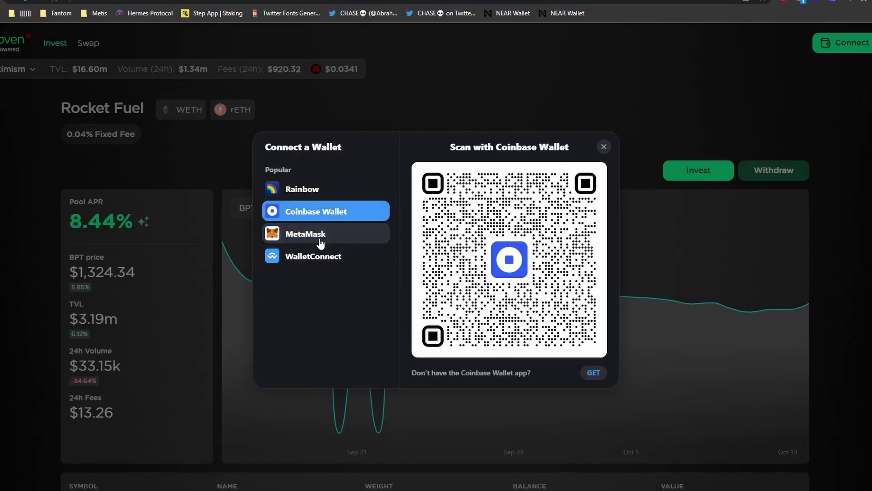
click(313, 234)
click(306, 257)
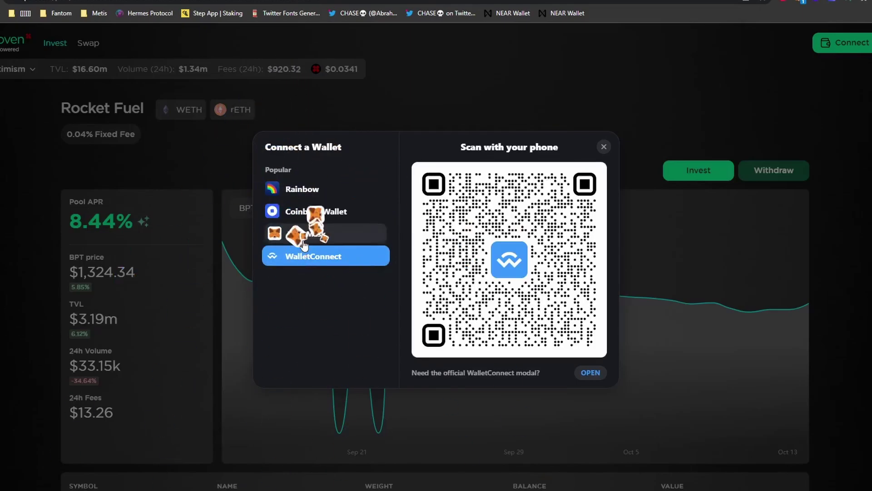
click(304, 239)
click(305, 212)
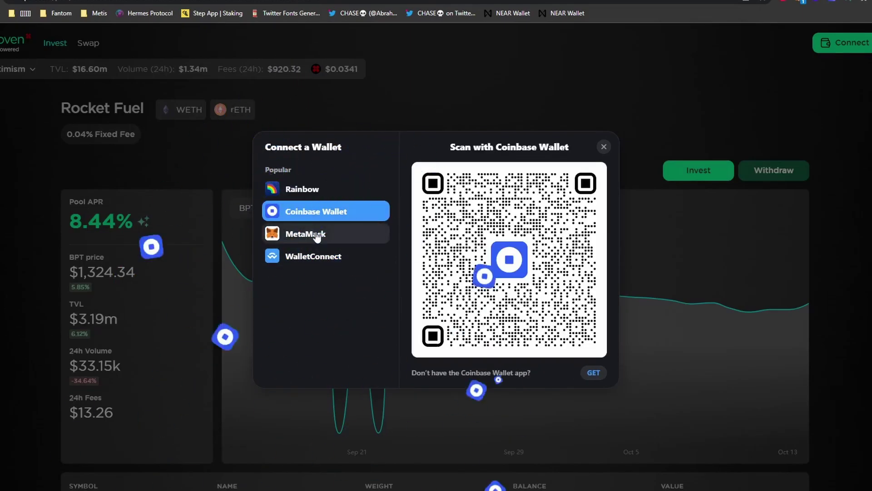
click(317, 235)
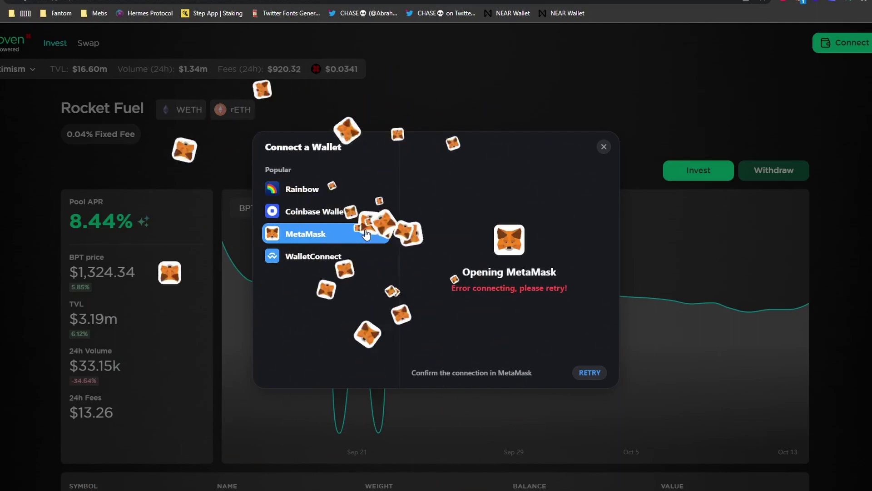
click(326, 228)
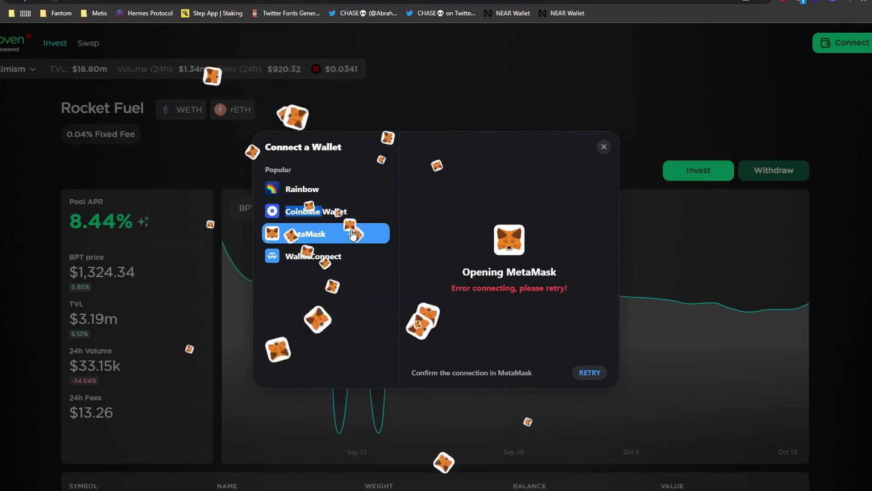
click(372, 234)
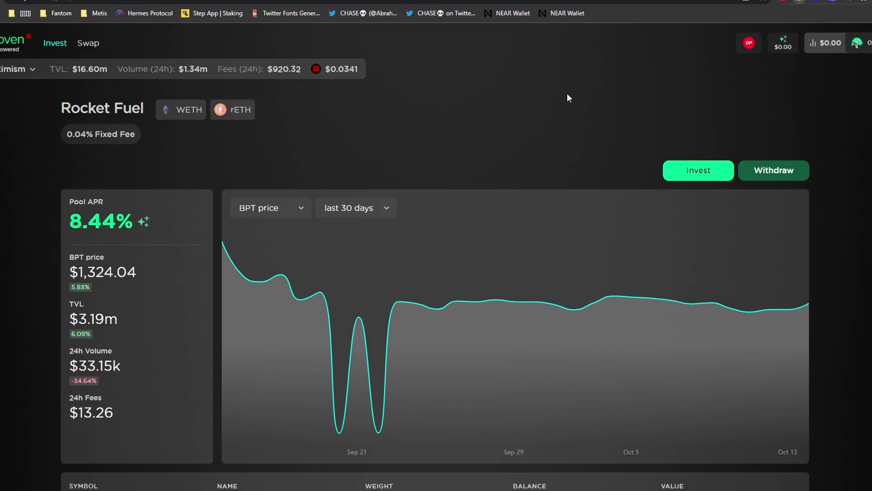
Invest 0.051 ETH into the Rocket Fuel pool, checking the quest's deposit requirement, and close the investment preview
click(679, 164)
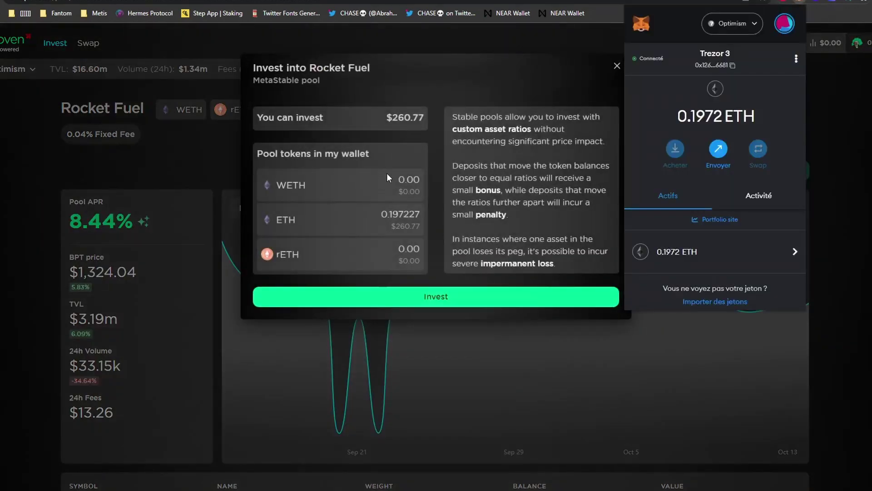
click(454, 301)
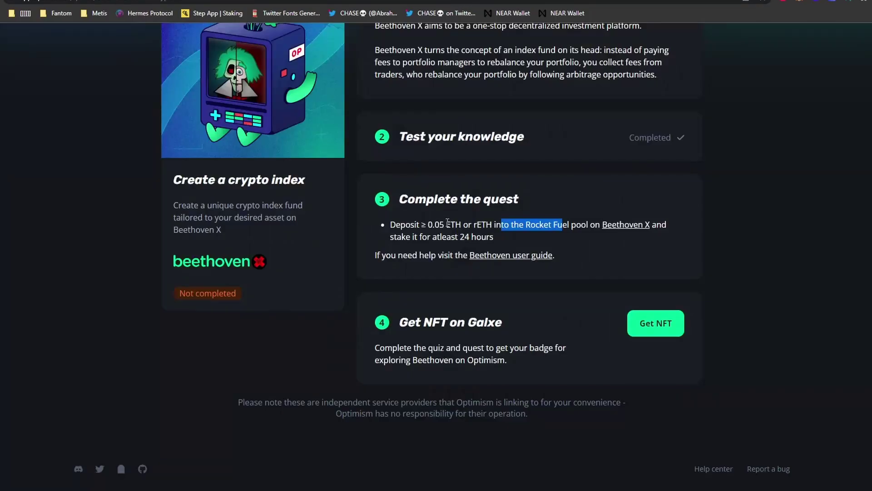
double_click(448, 224)
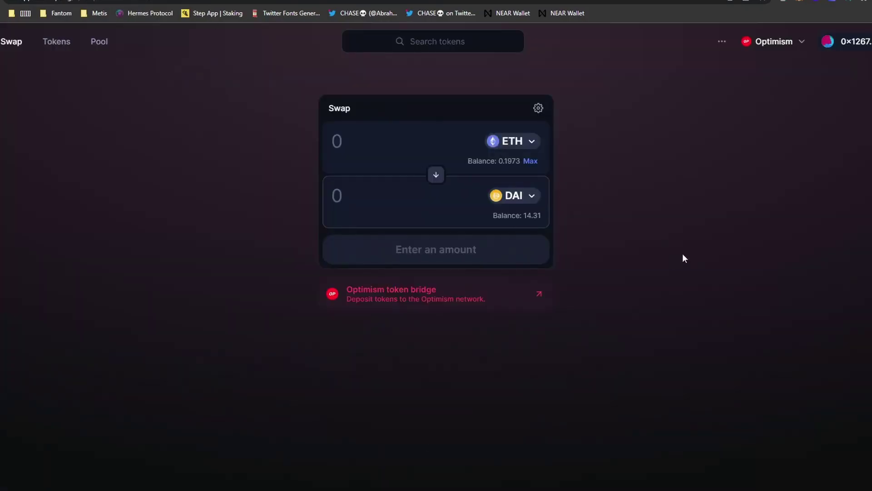
double_click(503, 158)
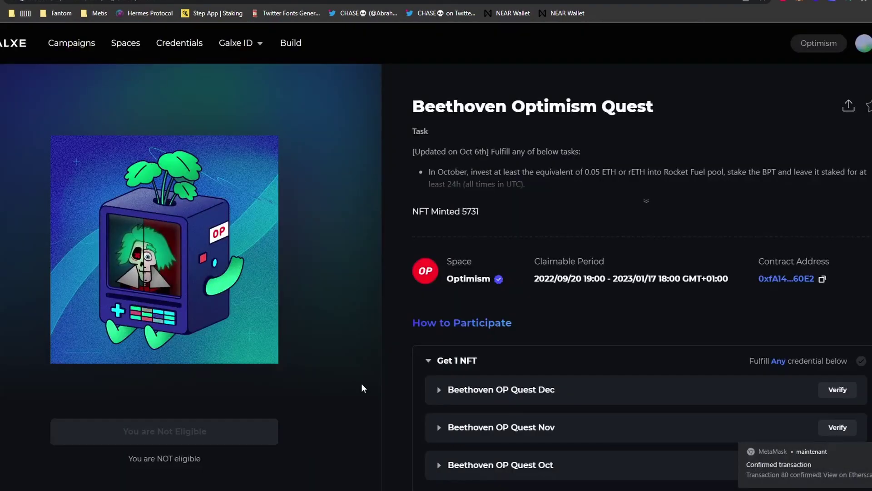
scroll(541, 343, down, 1)
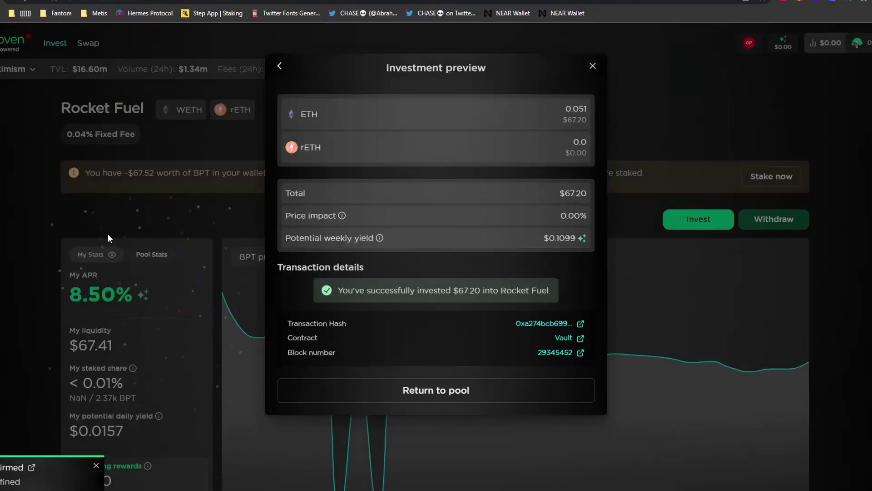
click(592, 66)
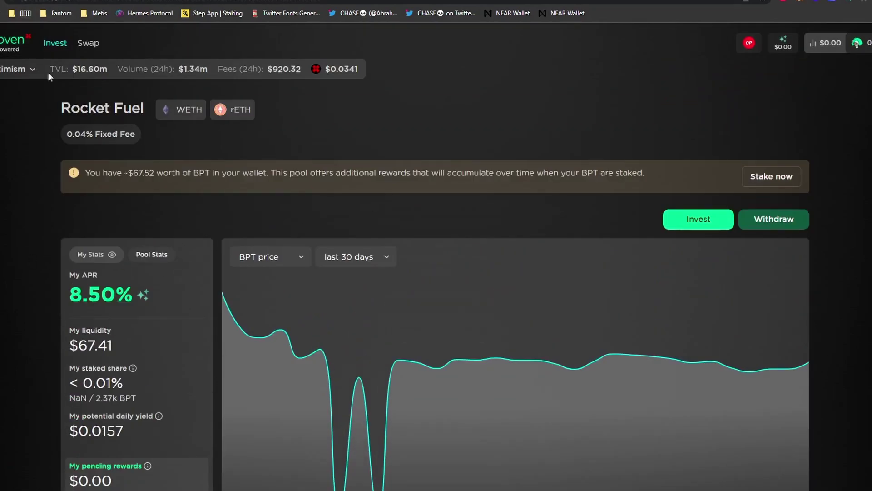
Look over the Rocket Fuel position and pool details, and check the Beethoven quest's credentials on Galxe
scroll(8, 280, down, 10)
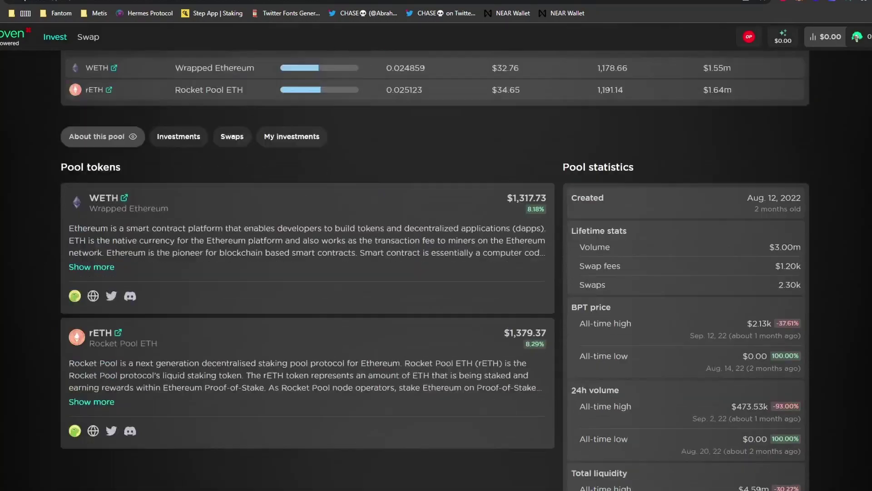
scroll(554, 214, up, 7)
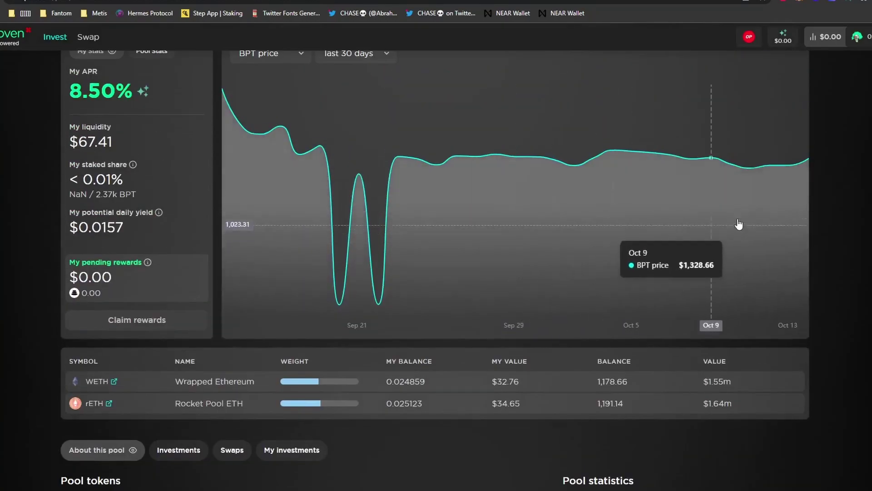
scroll(739, 224, up, 5)
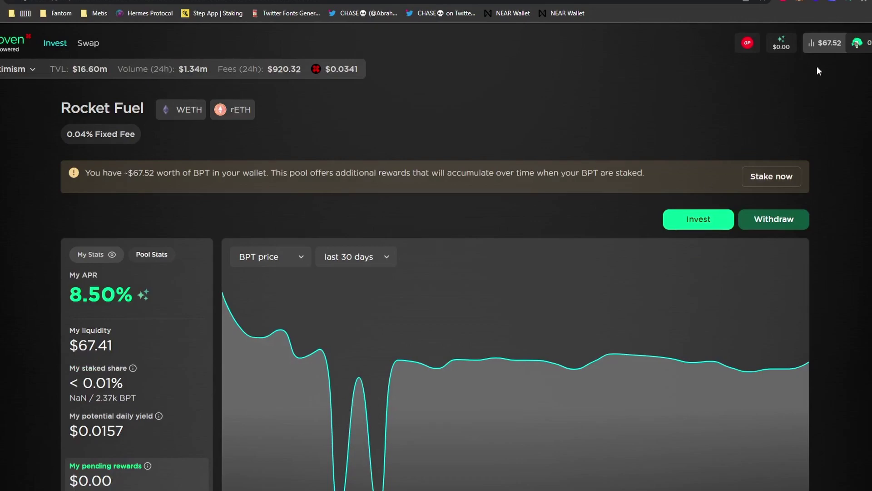
mouse_move(838, 46)
key(ctrl+Tab)
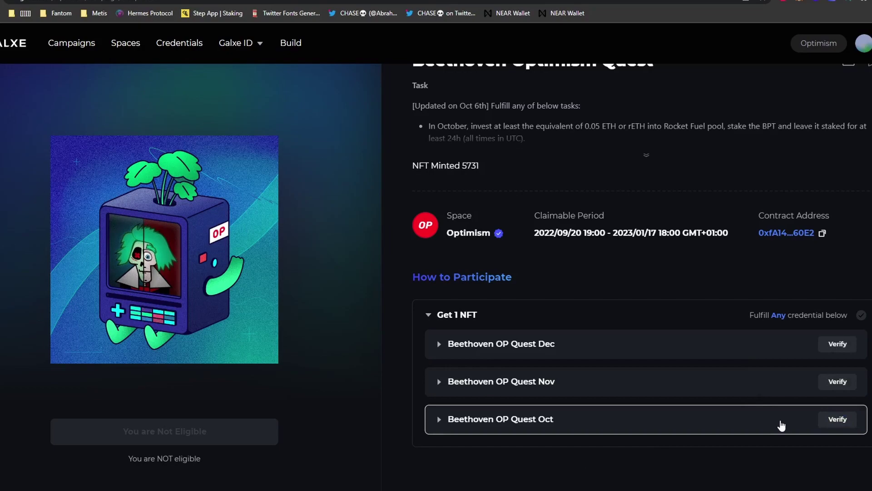
Return to the quest list, look through the DeFi and options sections, and open Pika's Use perpetuals swap quest in a new tab
key(ctrl+Tab)
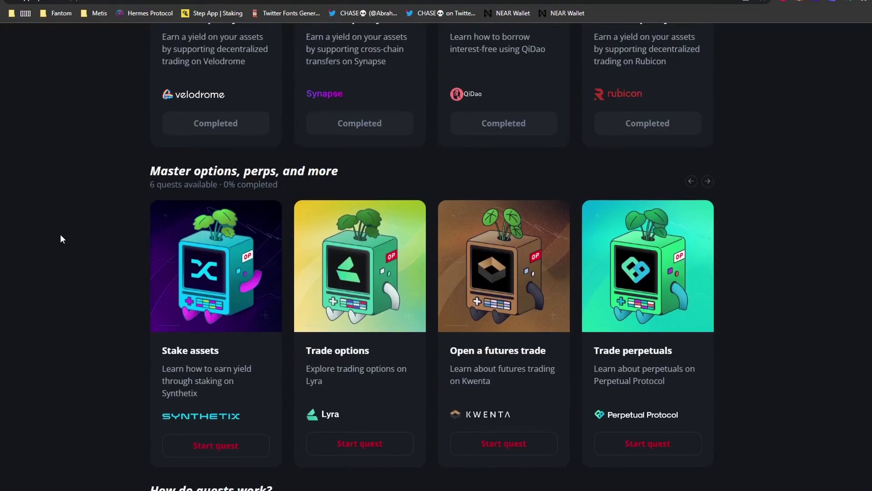
scroll(60, 234, up, 9)
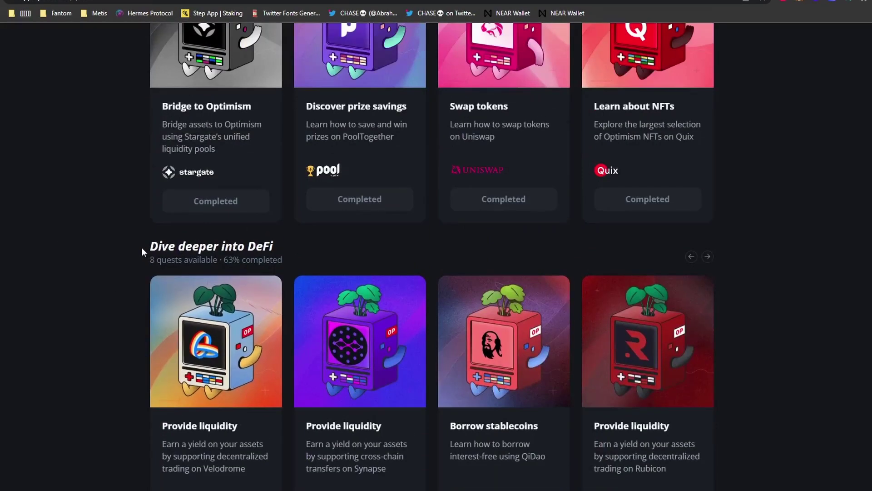
triple_click(141, 247)
scroll(126, 316, down, 5)
scroll(272, 179, down, 3)
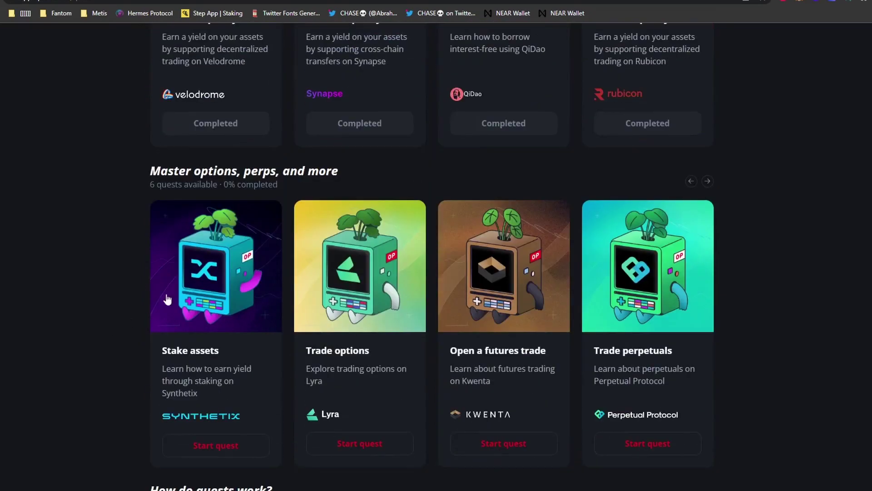
triple_click(272, 178)
scroll(272, 179, down, 2)
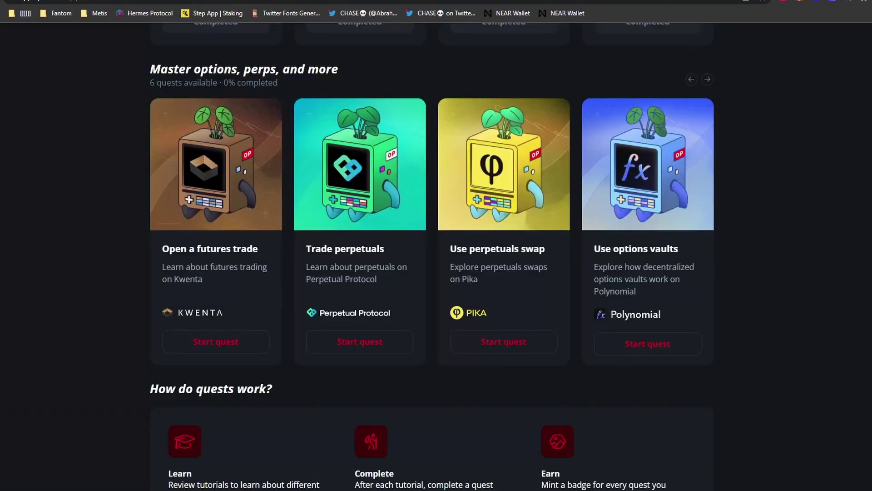
right_click(509, 253)
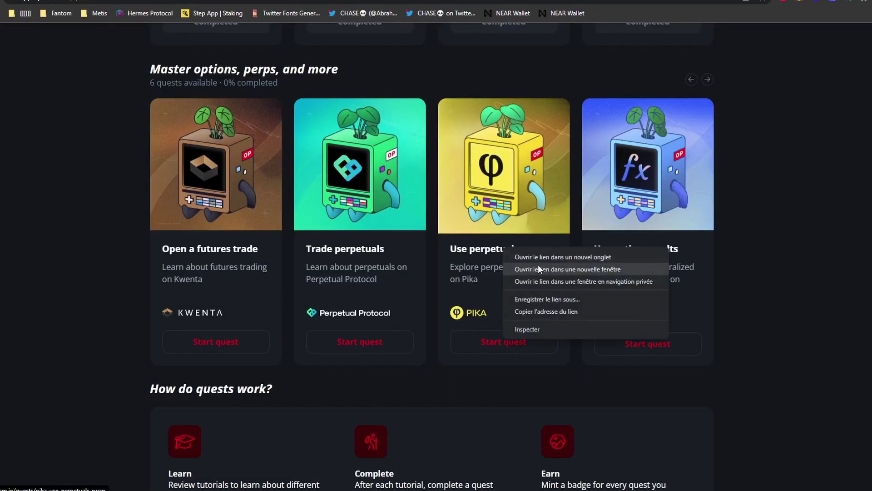
click(548, 258)
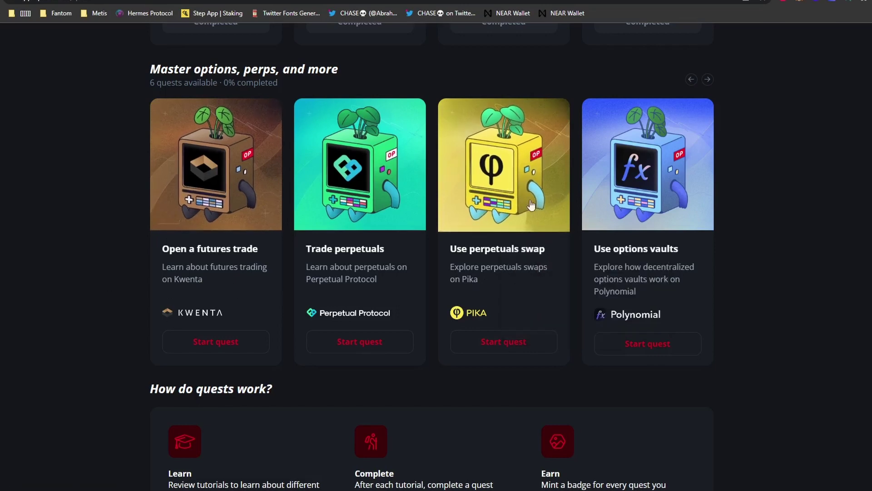
key(ctrl+Tab)
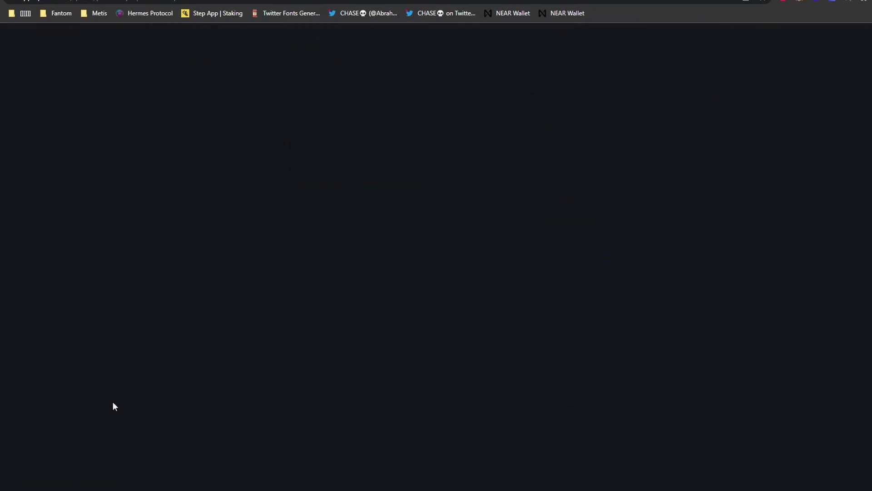
Read the Pika quest's margin trade and liquidity deposit requirements and start its quiz
scroll(391, 270, down, 2)
drag(390, 271, 533, 273)
click(496, 291)
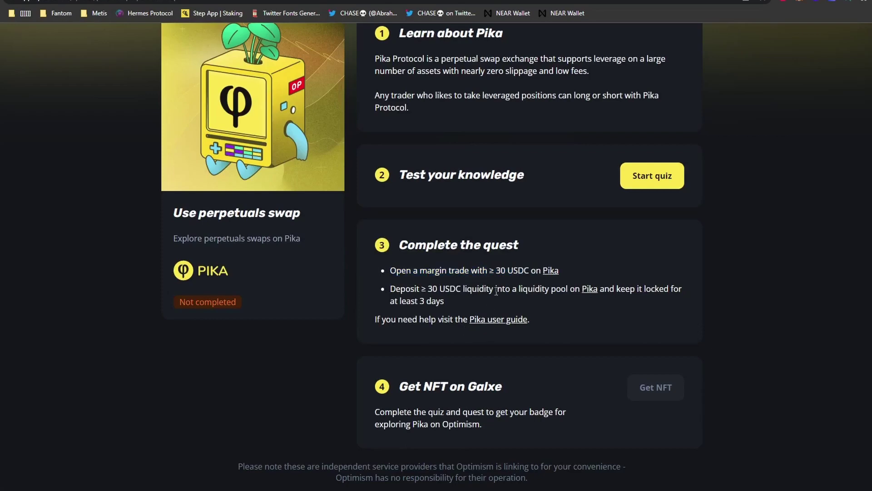
drag(403, 288, 485, 303)
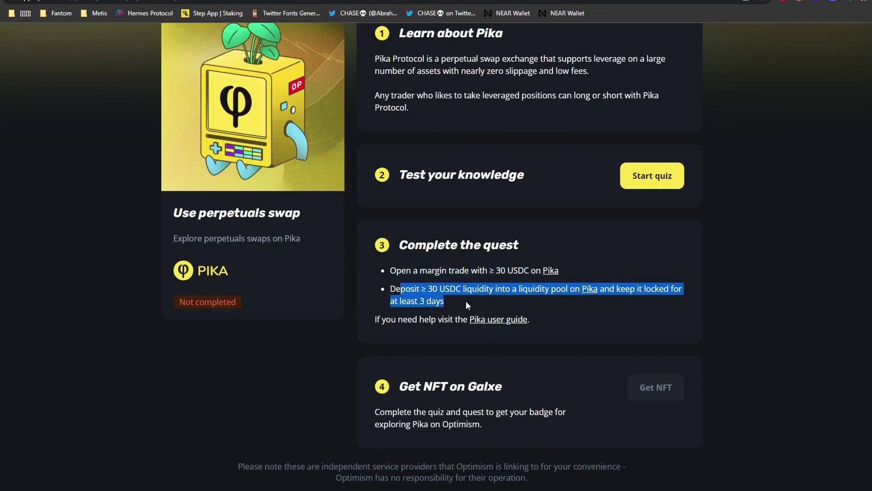
click(454, 301)
click(659, 179)
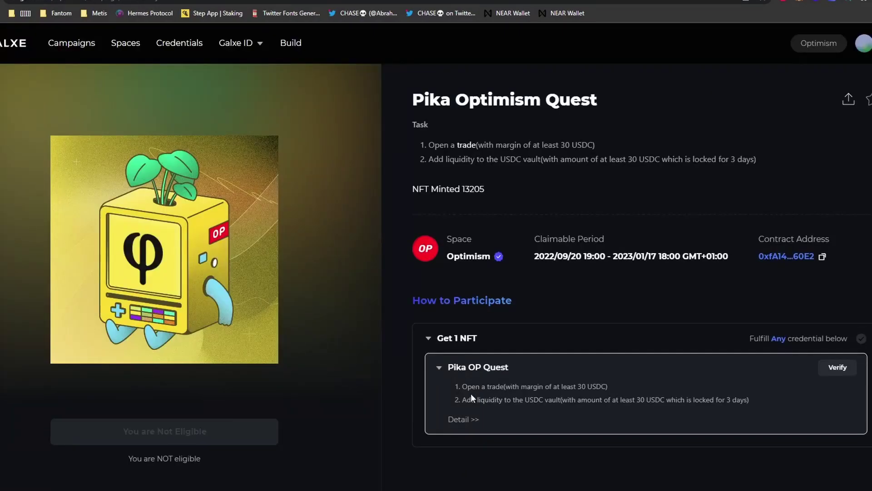
Examine the trade and USDC vault liquidity tasks of the Pika OP Quest credential on Galxe
drag(485, 386, 609, 390)
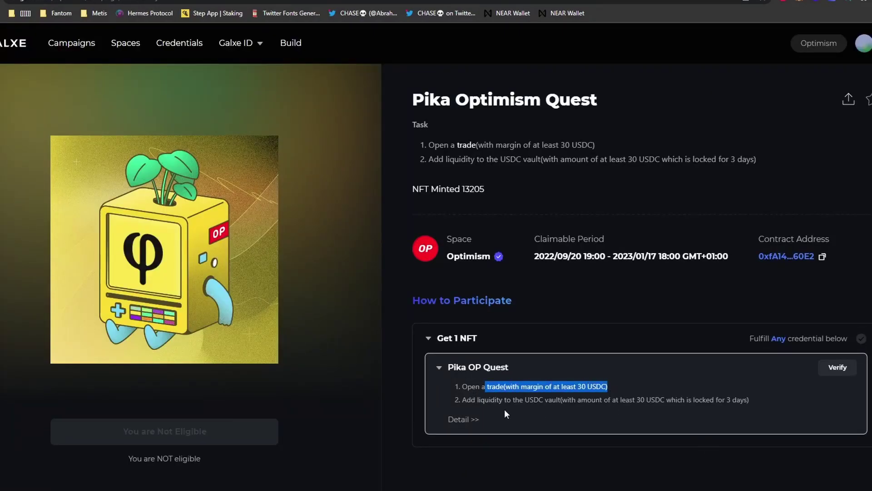
drag(477, 400, 717, 402)
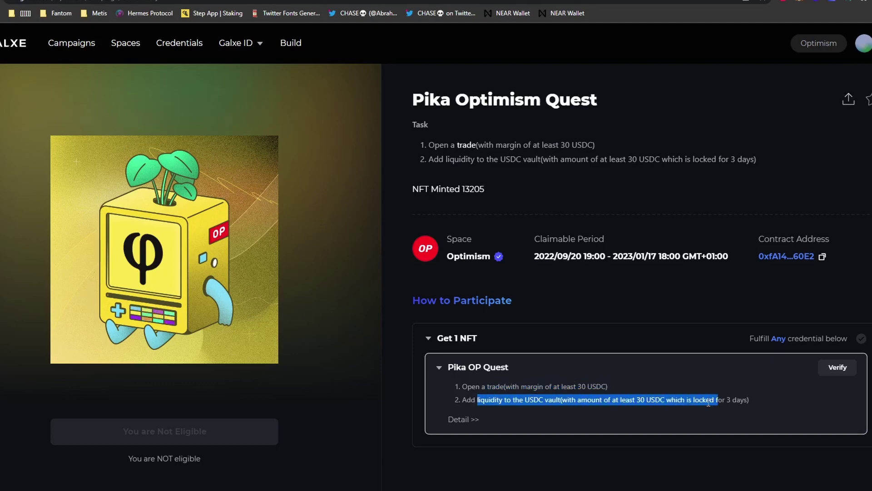
double_click(718, 402)
triple_click(718, 401)
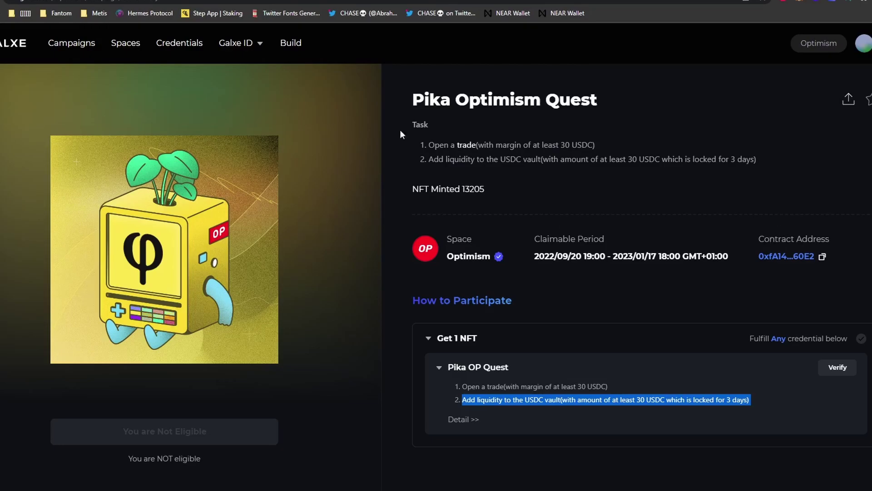
Return to the Pika quest page, launch Pika's trading app and connect the MetaMask wallet
key(ctrl+Tab)
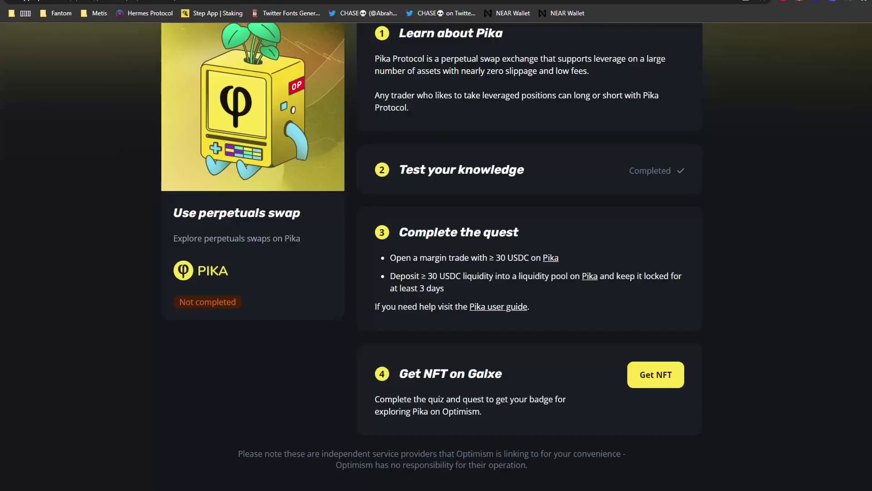
click(551, 257)
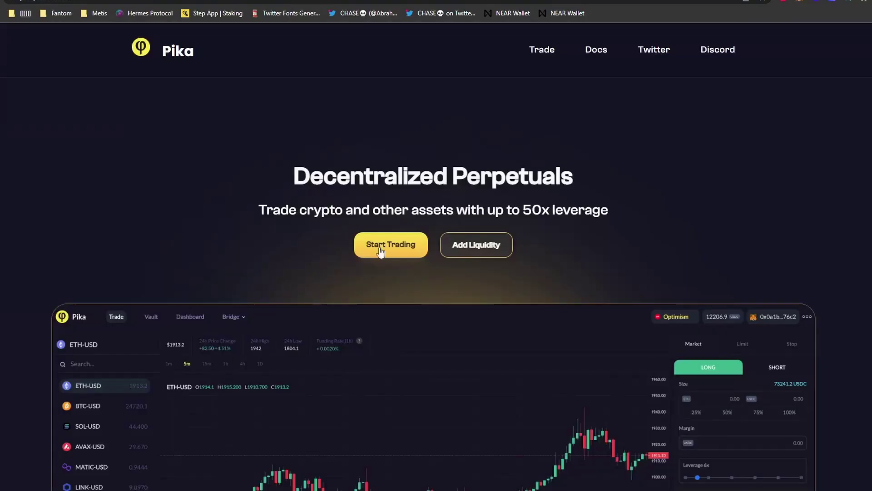
click(384, 245)
click(860, 48)
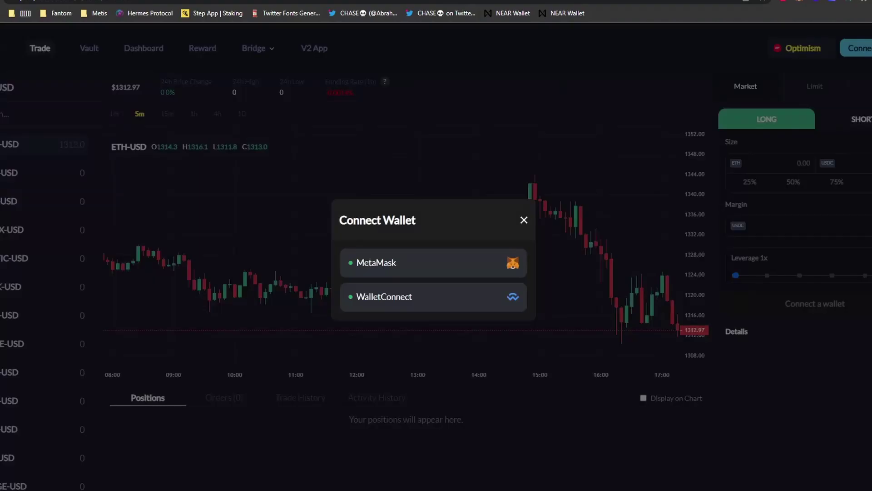
click(416, 259)
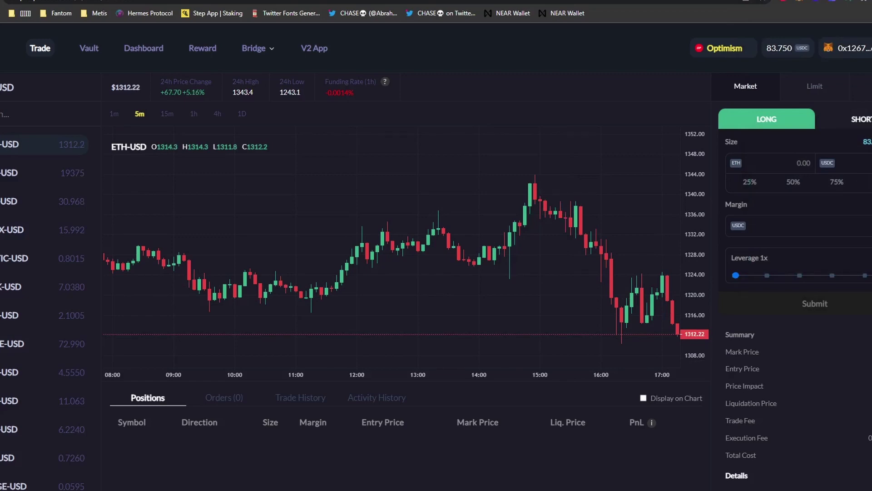
Set the ETH-USD long size to 0,0236 ETH at 1x leverage and approve the USDC spending in the wallet
text(0,0229)
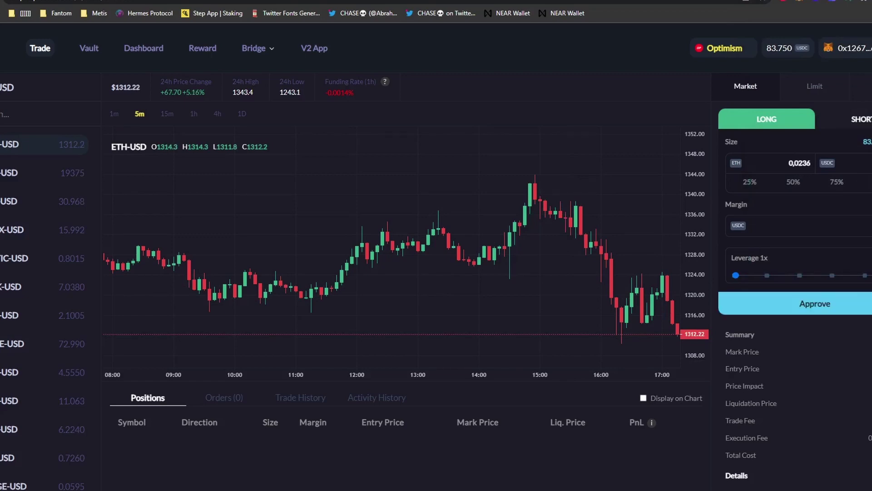
click(840, 303)
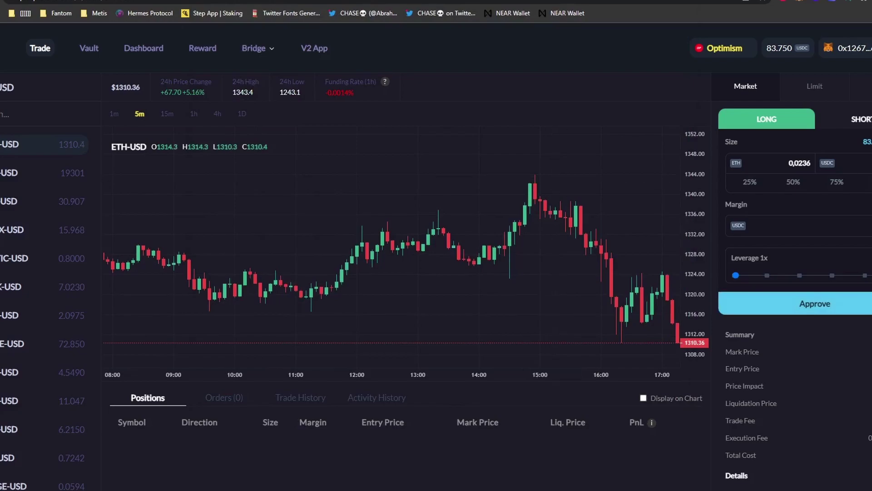
click(870, 313)
click(450, 470)
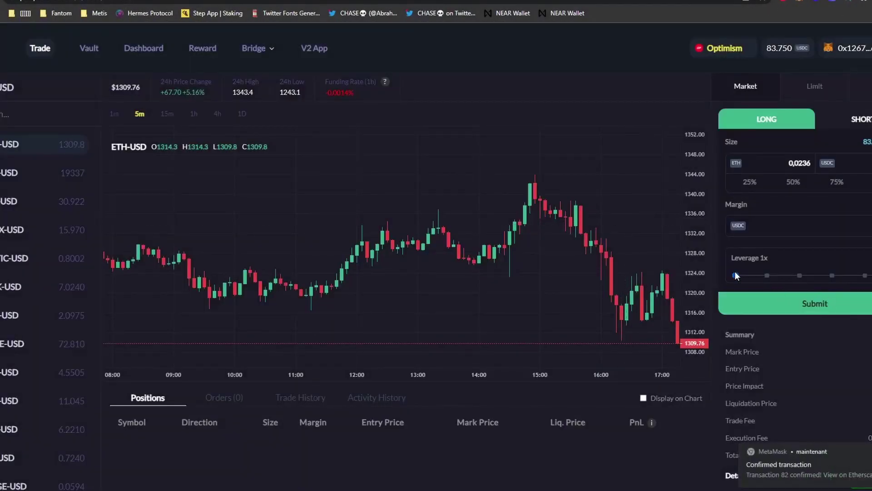
Submit and confirm the 31 USDC long market order, signing the transaction with the Training Trezor device
click(794, 304)
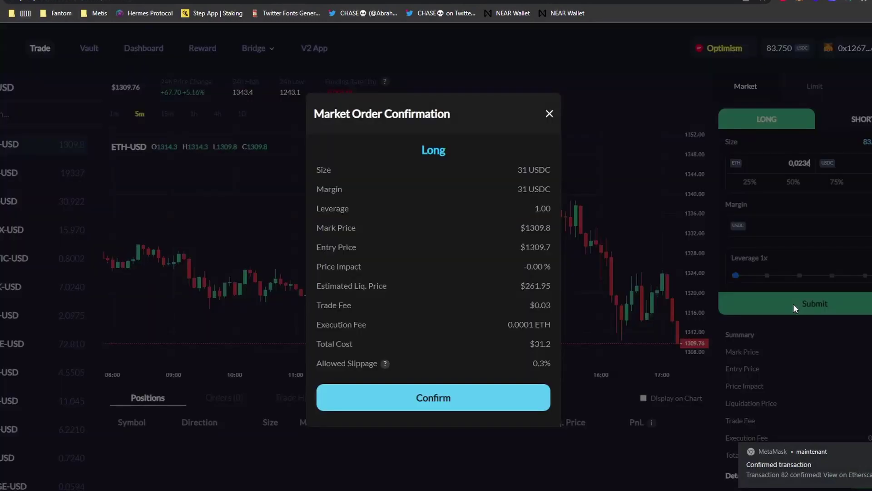
click(503, 406)
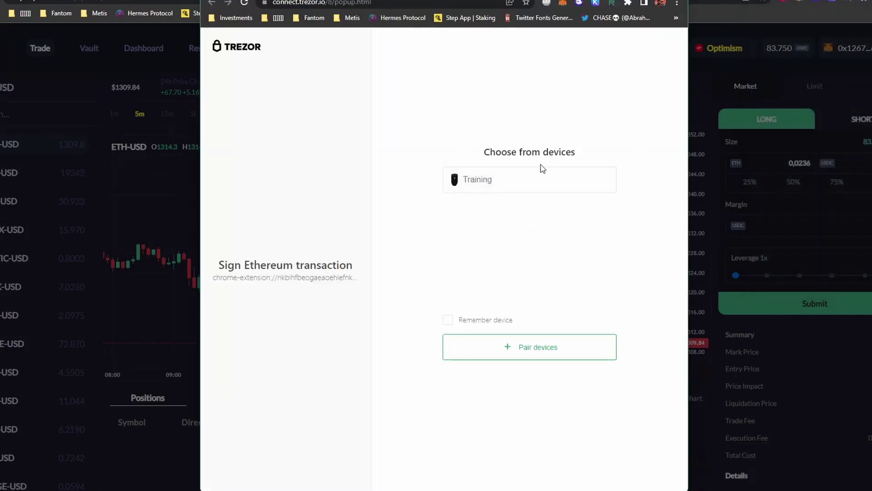
click(540, 191)
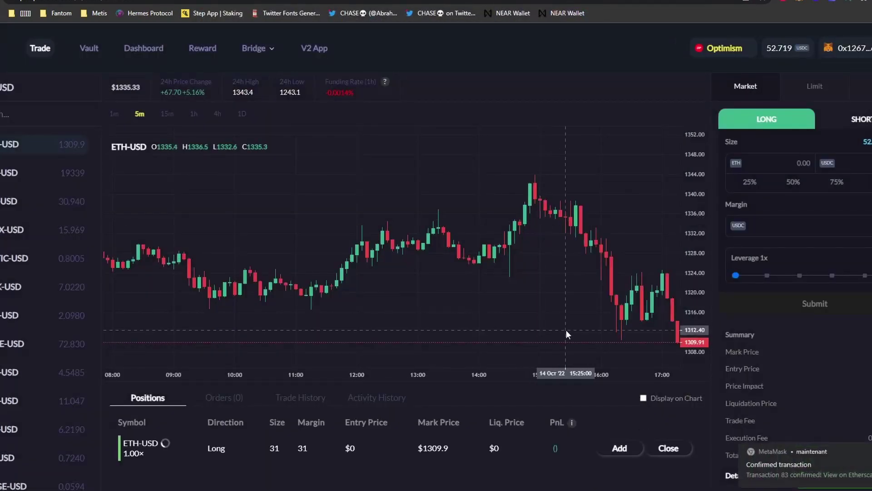
Close 100% of the ETH-USD long position at market and sign the transaction with the Training device
click(664, 450)
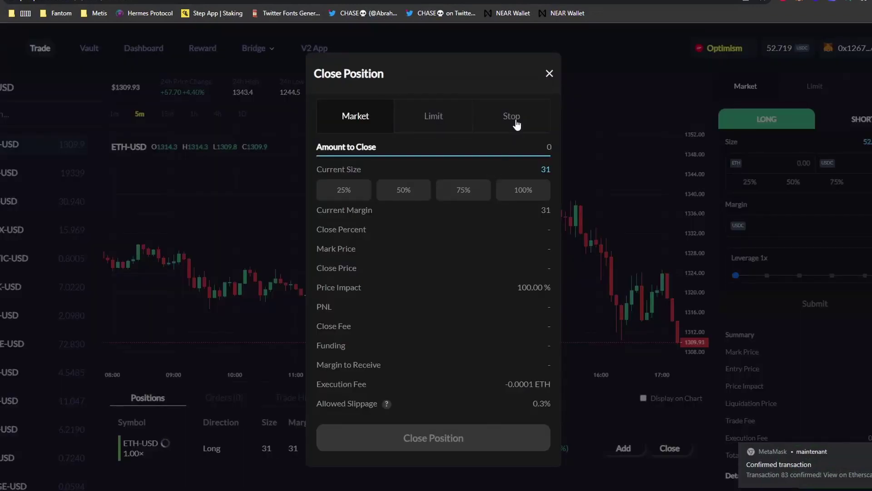
click(522, 190)
click(500, 443)
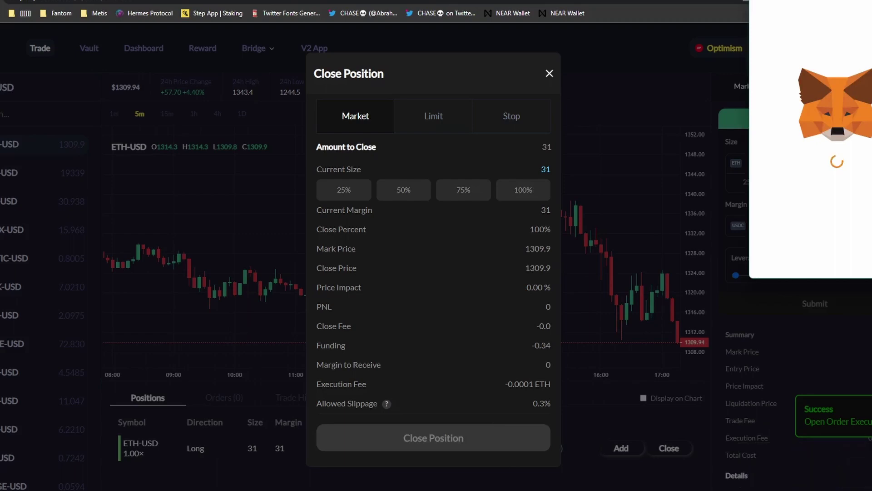
click(861, 257)
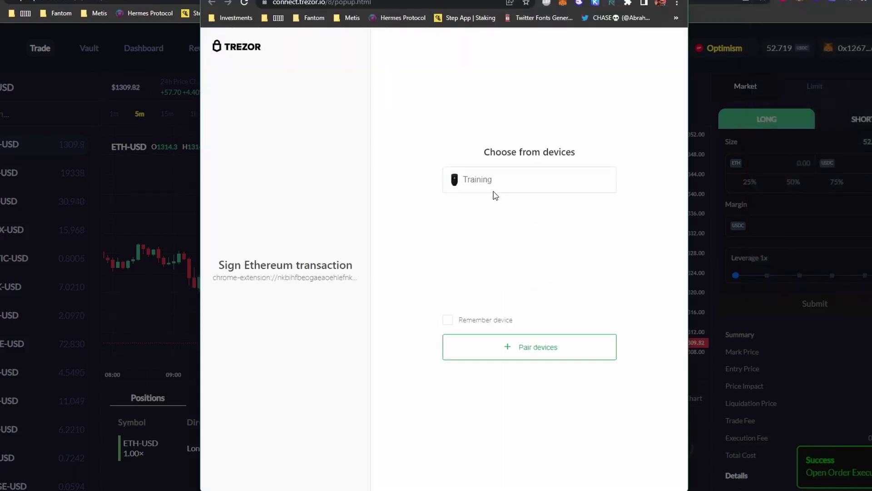
click(509, 182)
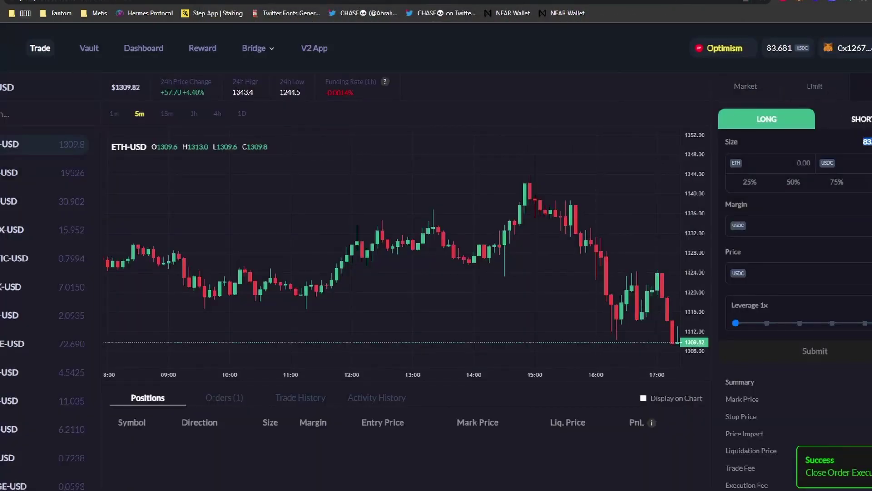
Review the quest's requirement to deposit at least 30 USDC liquidity for 3 days and return to Pika
click(867, 141)
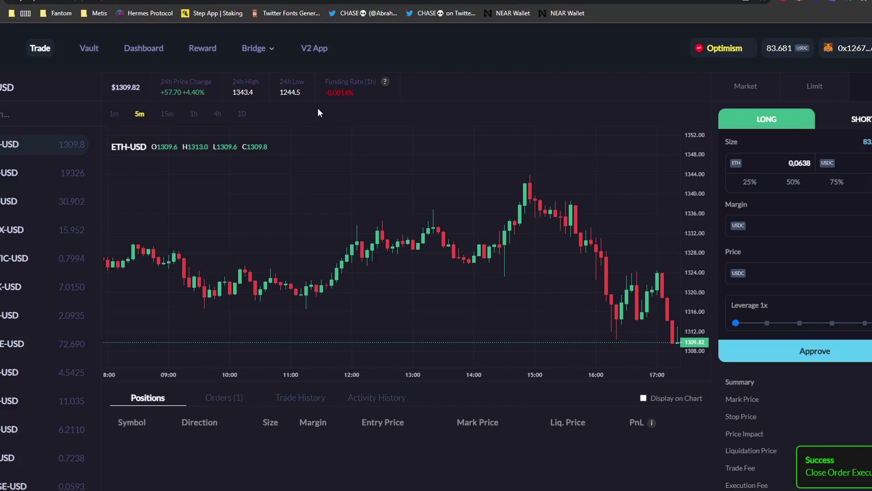
key(ctrl+Tab)
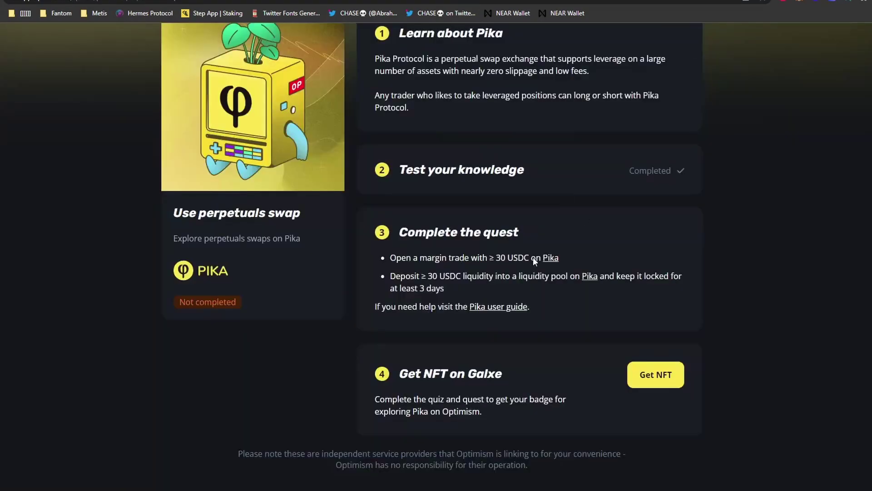
triple_click(423, 276)
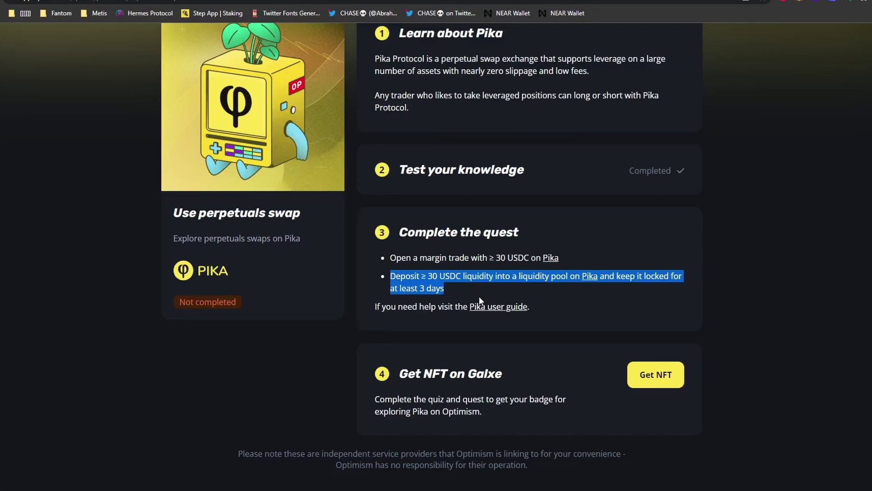
click(589, 277)
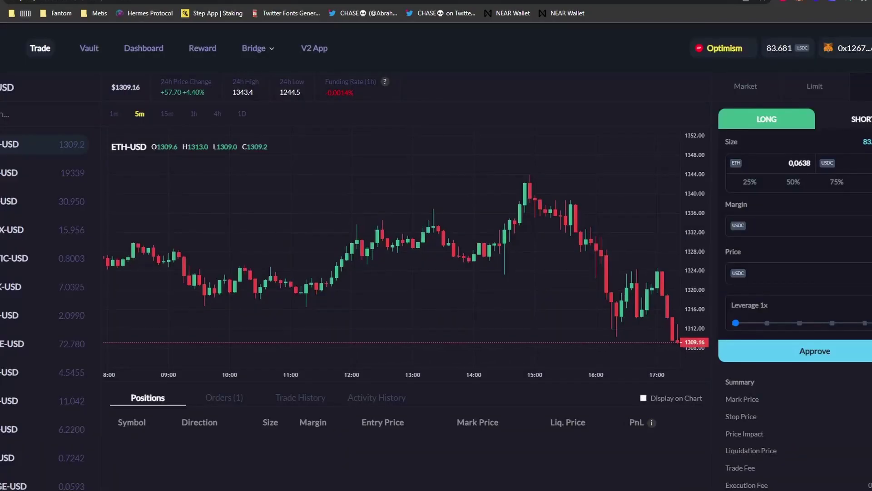
Stake 31 USDC in Pika's USDC Vault, checking the 3-day lock note and approving the request in the wallet
click(89, 49)
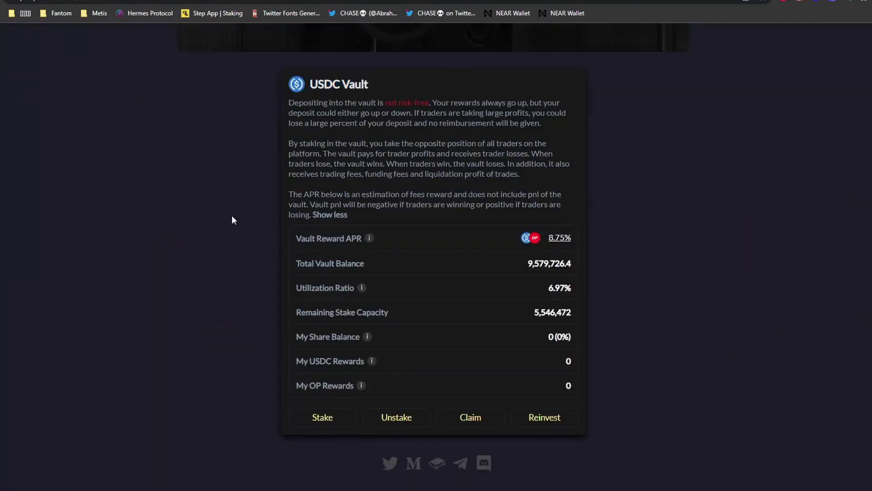
click(336, 421)
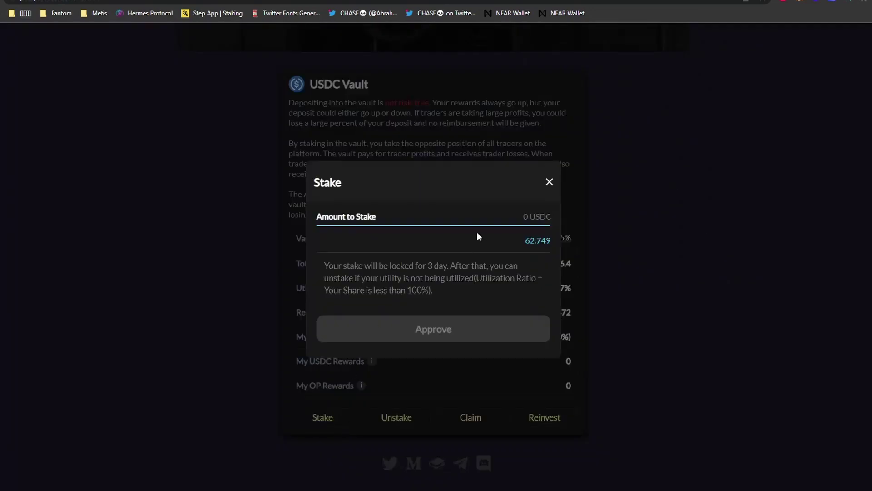
key(Escape)
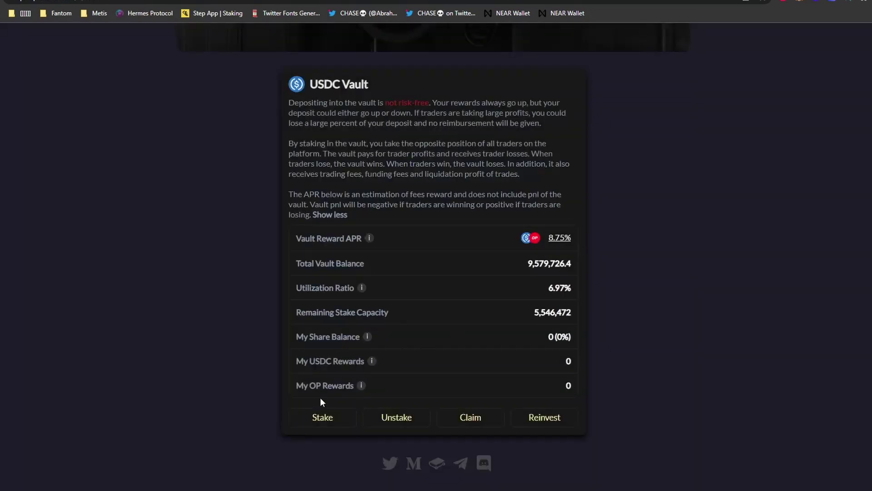
click(335, 415)
drag(343, 266, 436, 328)
click(448, 332)
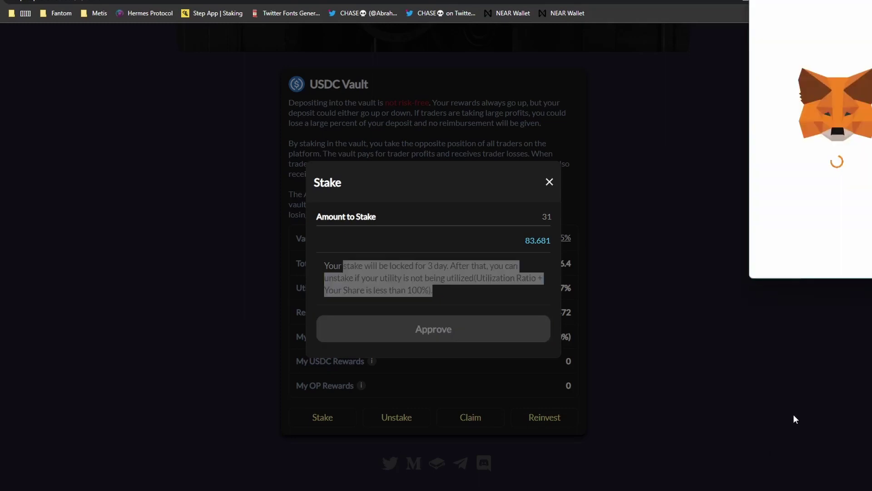
scroll(862, 239, down, 3)
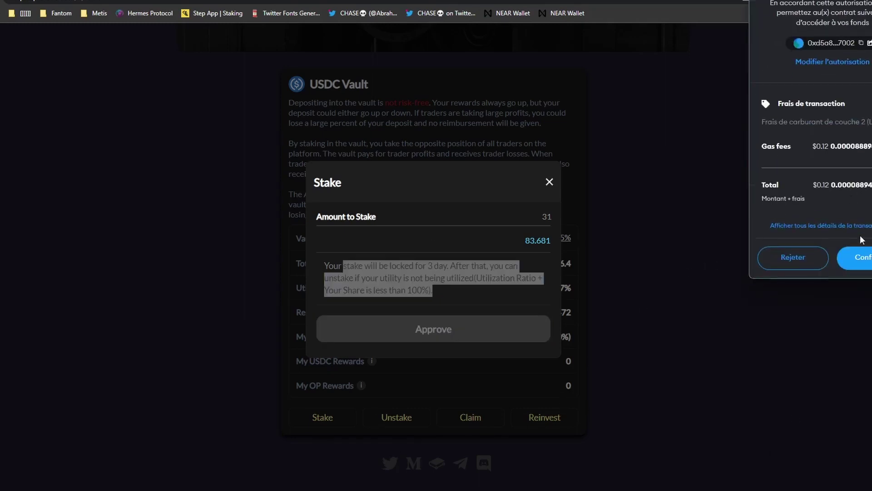
click(868, 264)
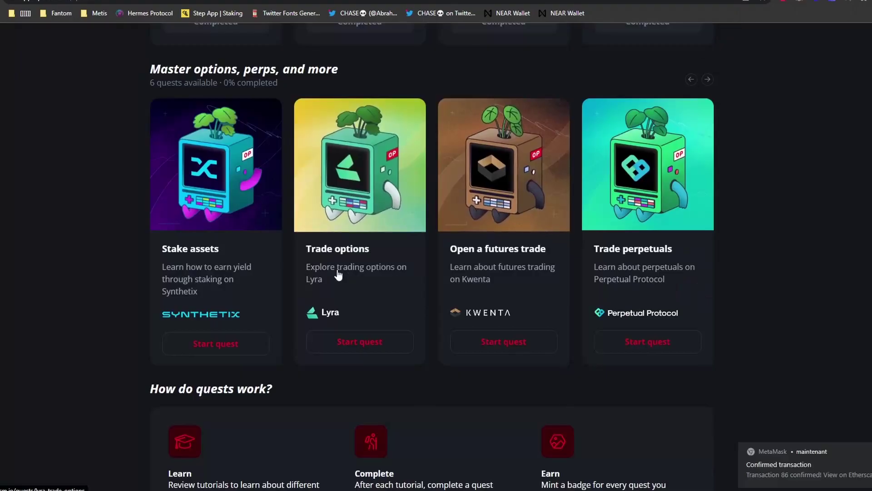
Check the deposit requirements of Polynomial's Use options vaults quest and go back to the quest list
click(709, 81)
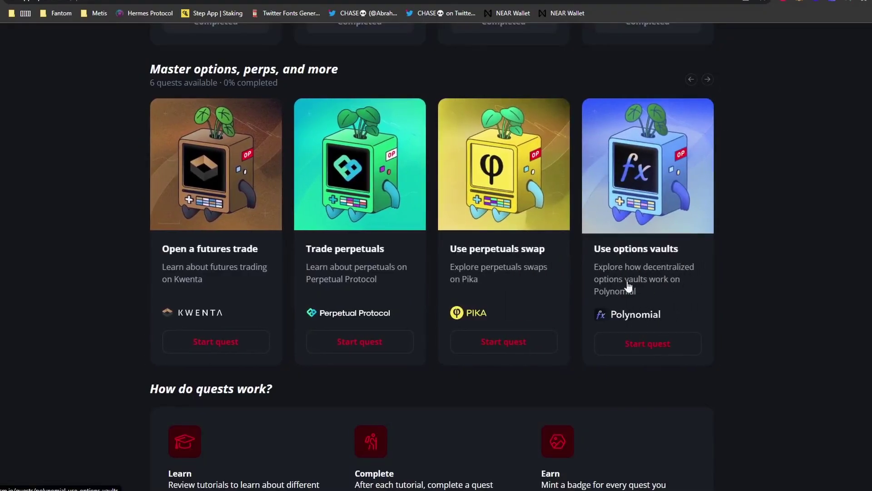
right_click(664, 256)
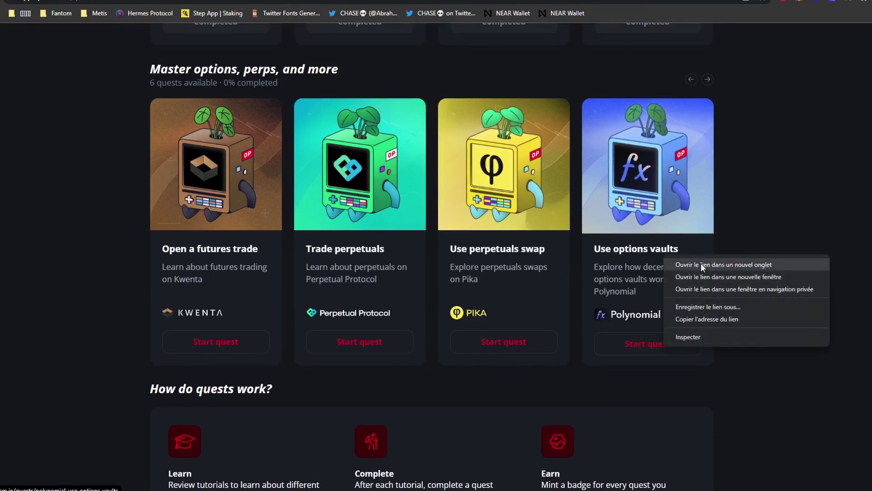
click(641, 302)
click(618, 278)
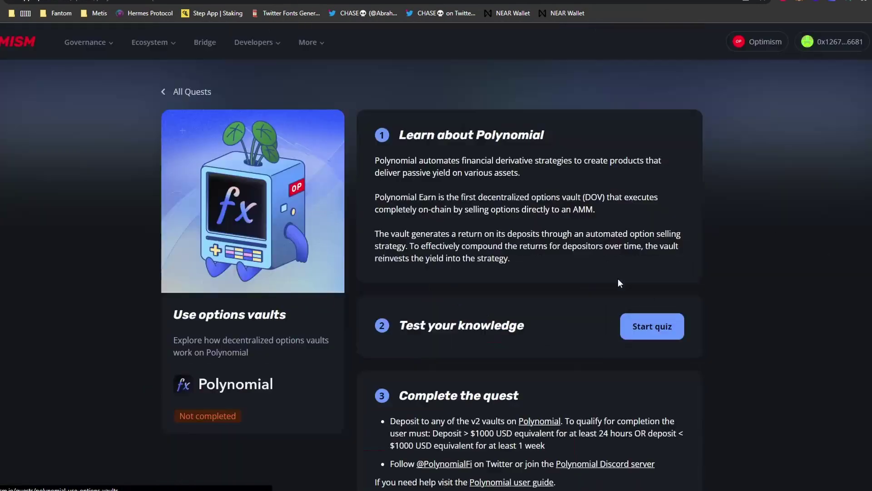
click(175, 95)
Open Perpetual Protocol's Trade perpetuals quest, read its 100 USDC minimum position requirement and start the quiz
scroll(243, 331, down, 15)
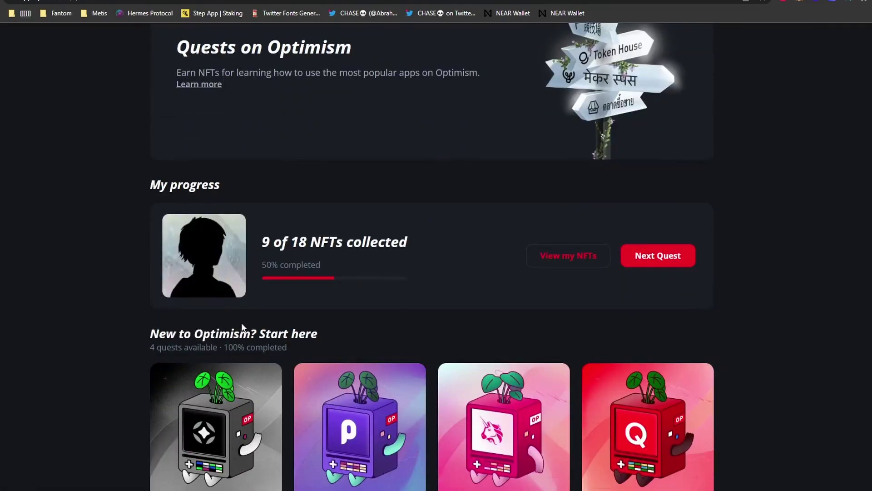
scroll(749, 390, down, 10)
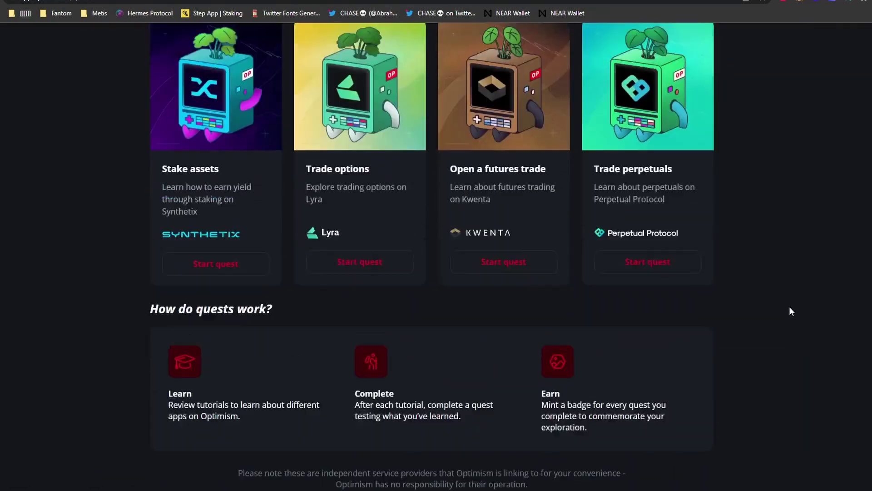
scroll(686, 152, up, 7)
scroll(422, 386, right, 4)
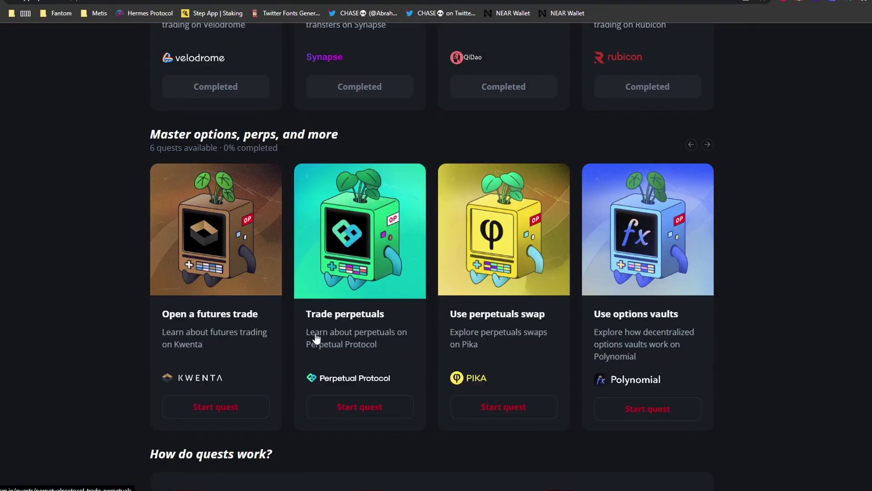
click(383, 414)
scroll(381, 303, down, 2)
drag(389, 307, 568, 312)
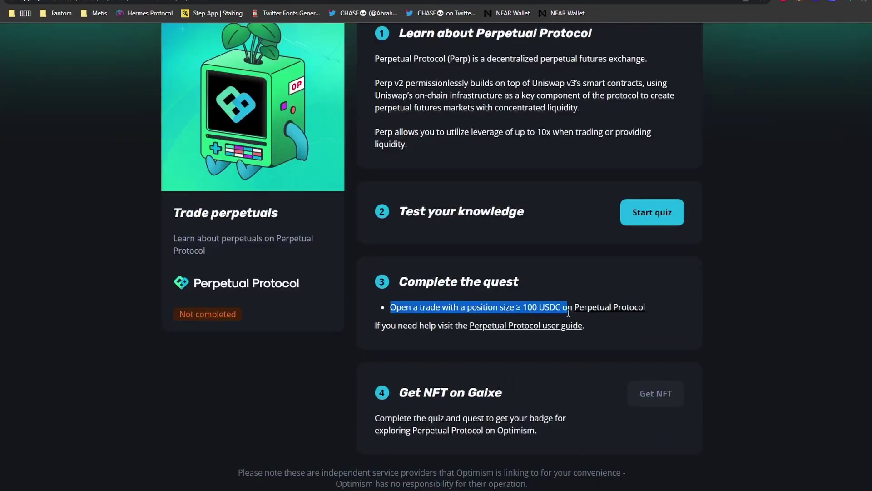
click(664, 218)
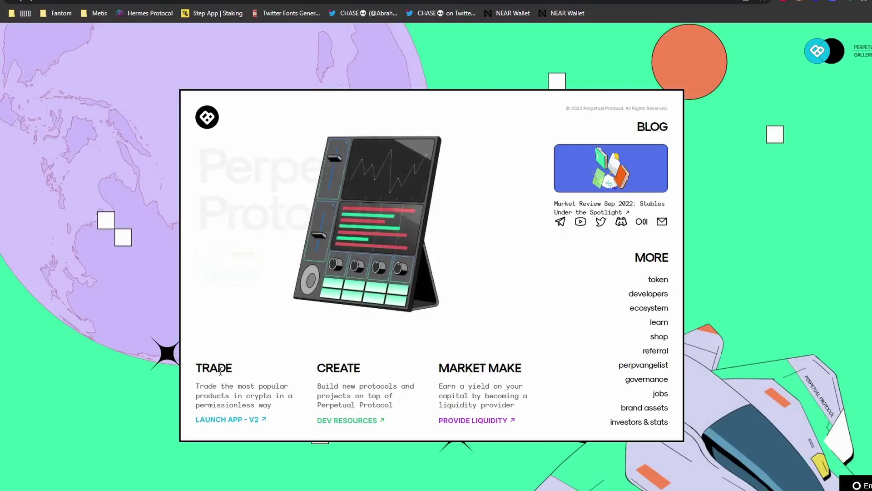
Launch the Perpetual Protocol V2 app and request approval to deposit the maximum 102.680974 USDC
click(240, 422)
click(396, 232)
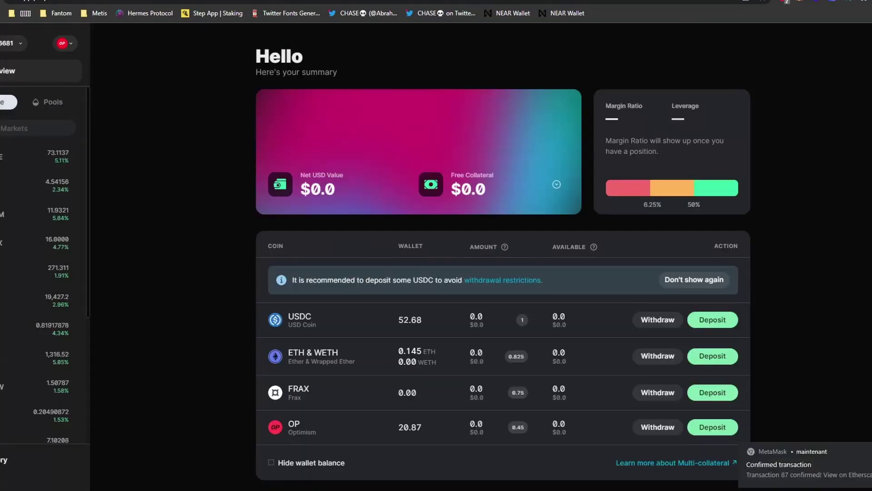
click(715, 319)
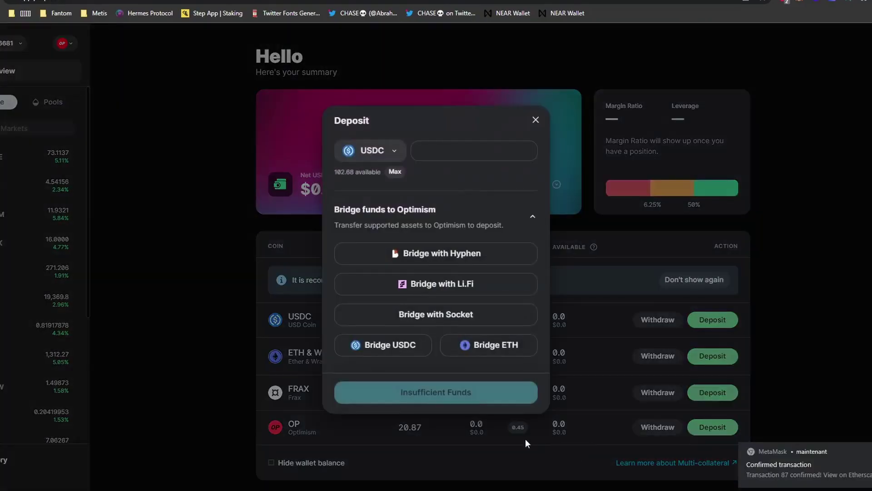
click(395, 171)
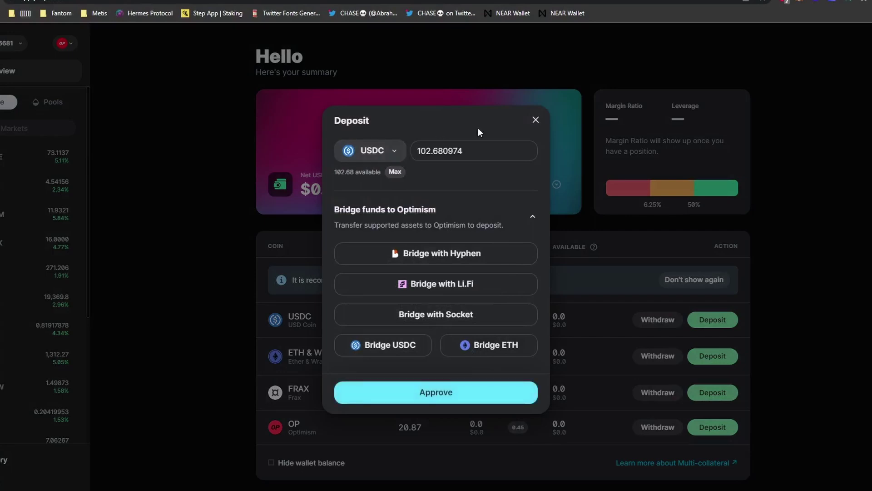
click(464, 394)
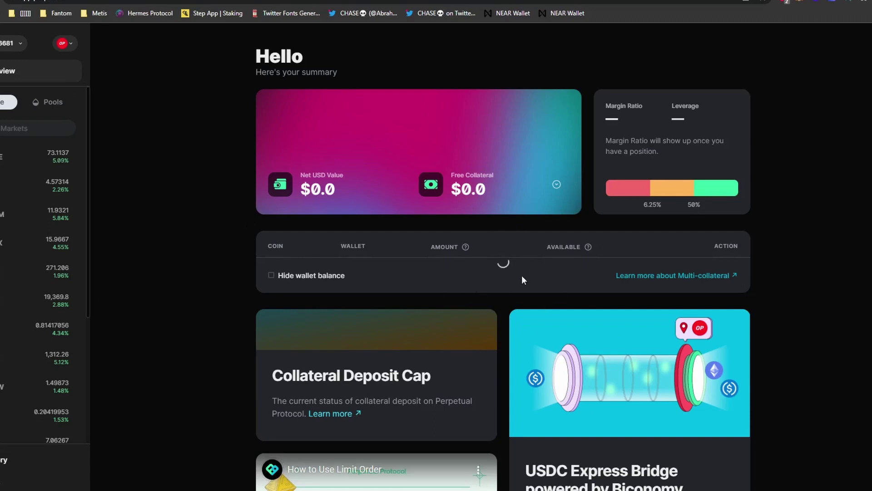
Disconnect the wallet from the Perpetual Protocol app
click(12, 44)
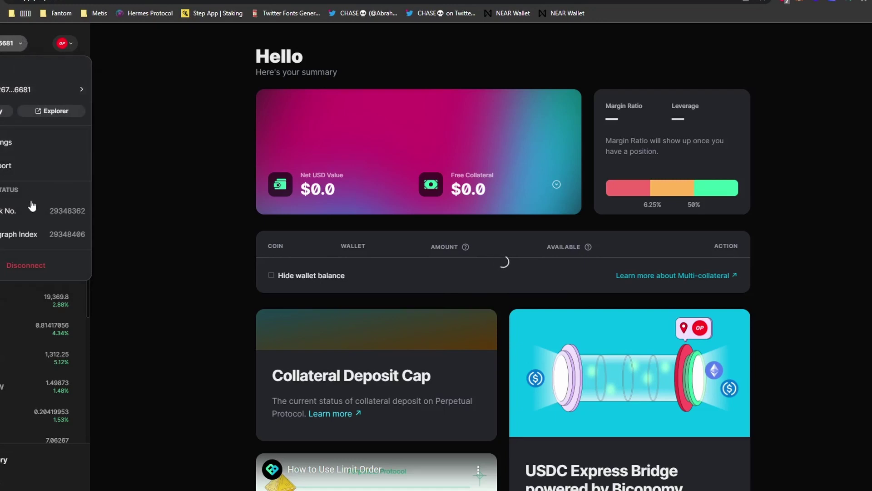
click(30, 266)
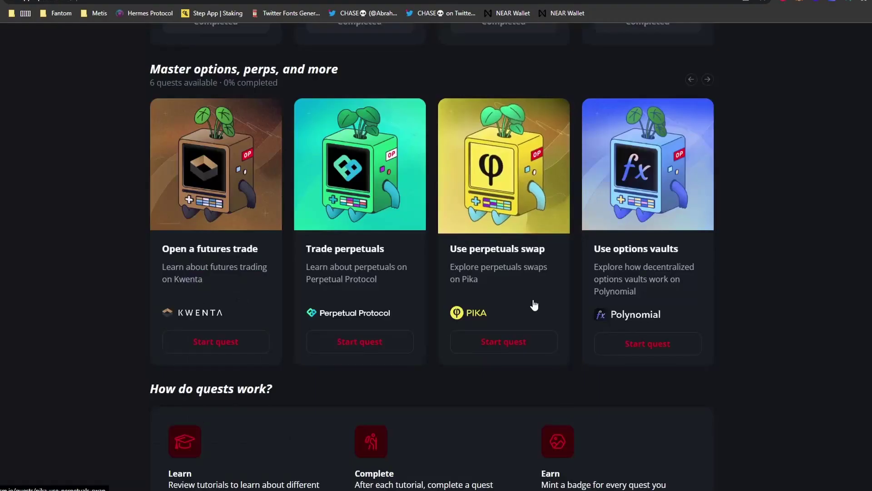
Open Pika's Use perpetuals swap quest, review its margin trade and liquidity requirements, and go to its NFT page on Galxe
click(534, 302)
scroll(499, 291, down, 3)
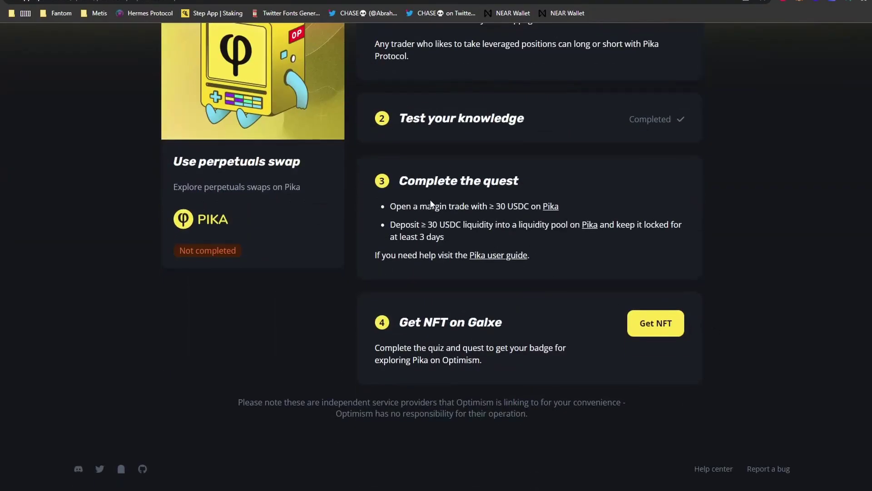
drag(428, 206, 624, 206)
click(624, 205)
drag(386, 203, 550, 285)
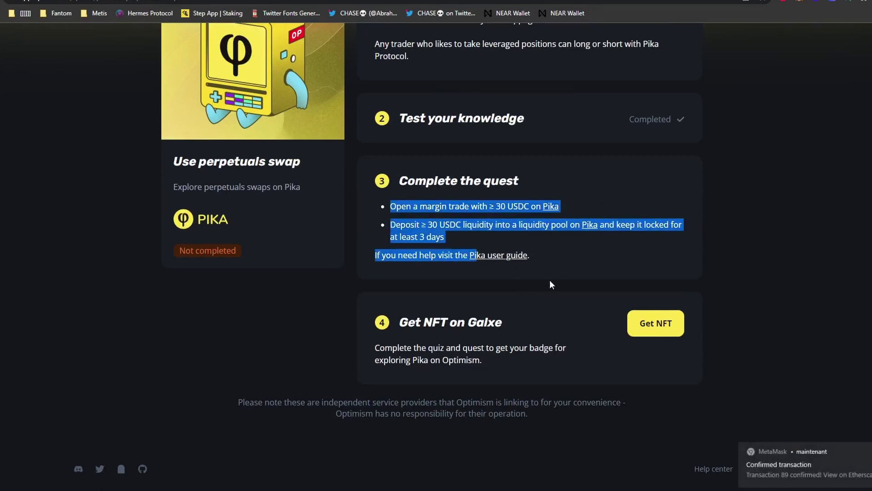
click(651, 326)
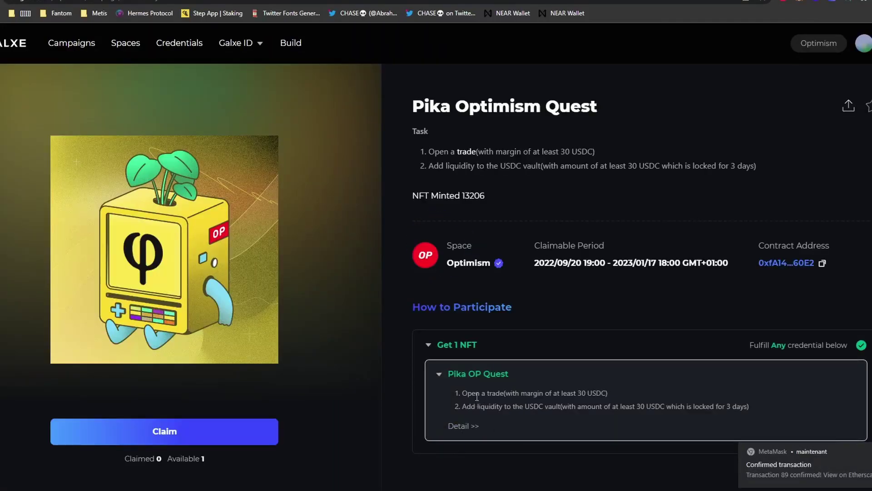
Check the Pika Optimism Quest's task conditions, claim its NFT on Galxe and reload the Optimism quest overview
drag(473, 393, 645, 394)
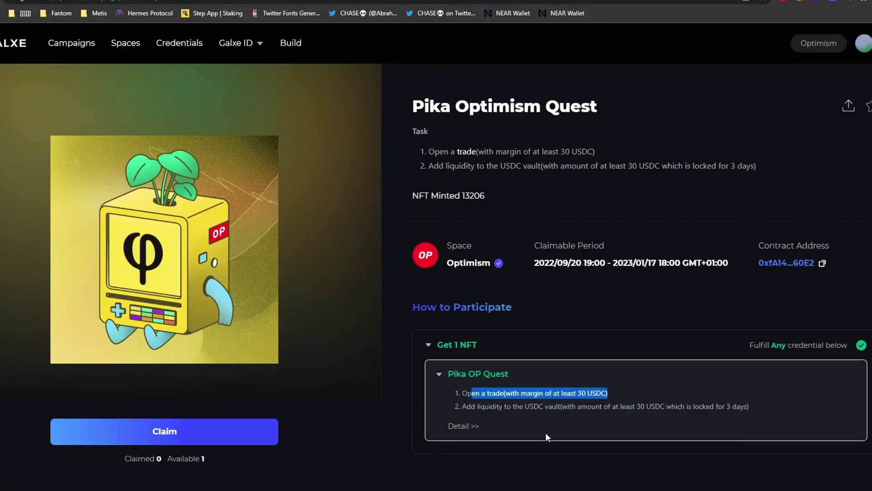
scroll(204, 428, down, 1)
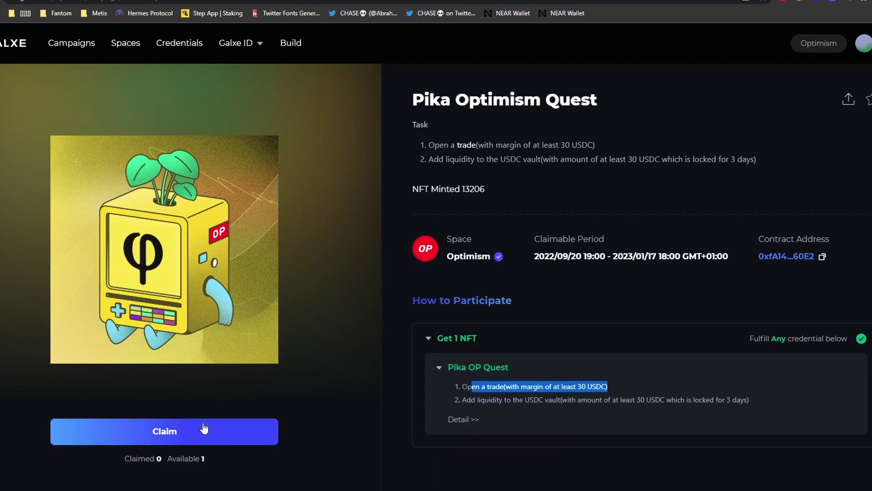
click(593, 412)
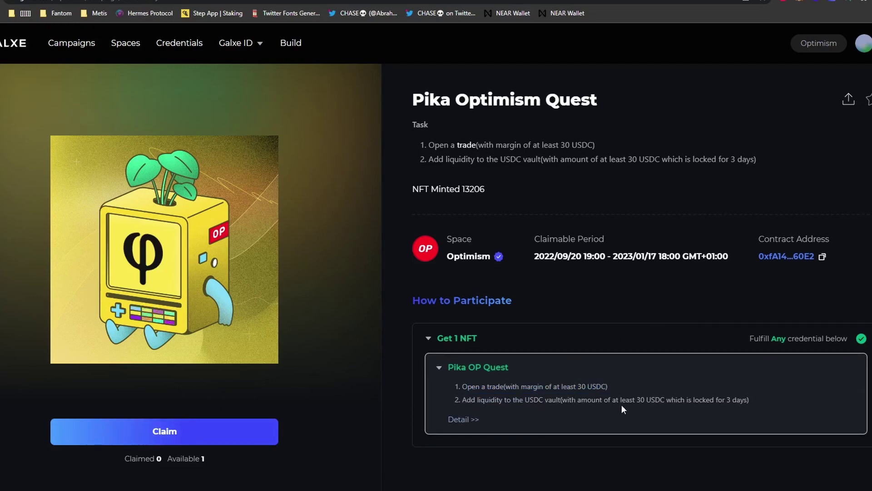
drag(622, 404, 750, 402)
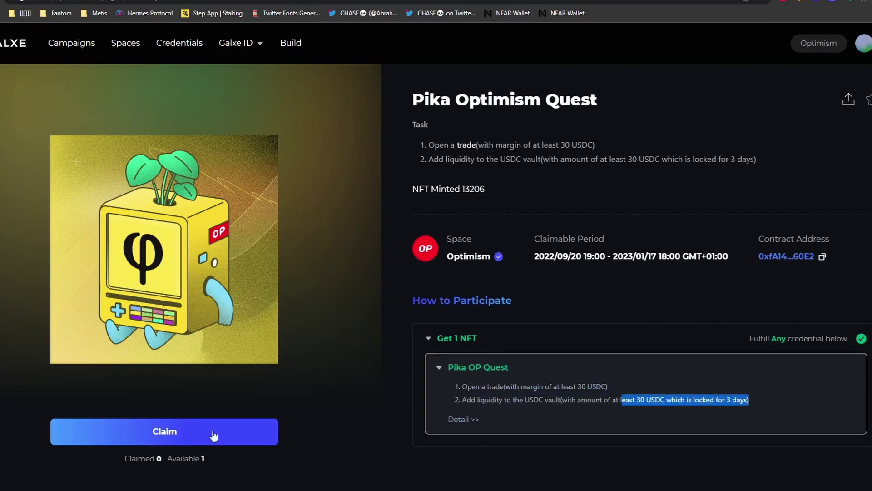
click(244, 429)
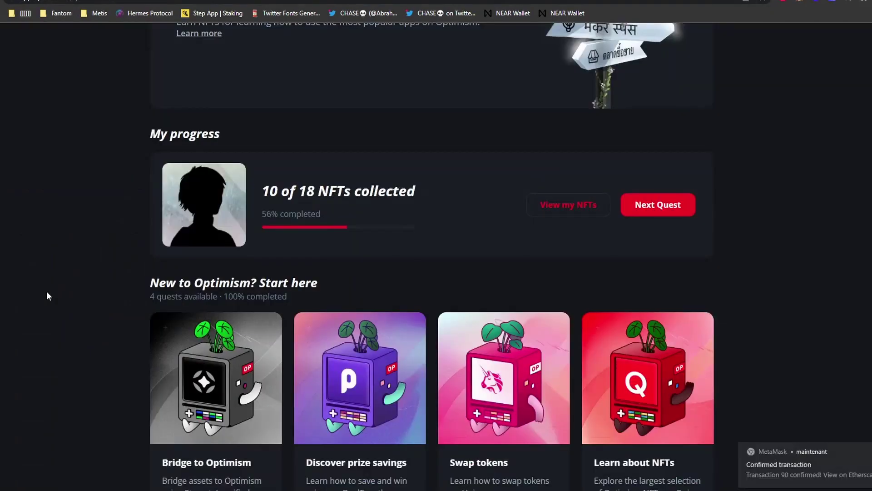
key(F5)
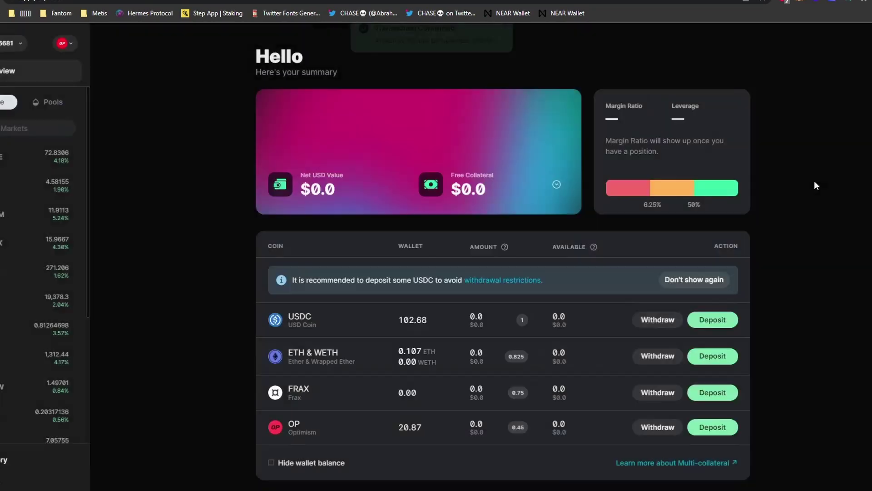
In Perpetual Protocol's ETH market, set up a market long for 102.680974 USD, using 10% of the buying power
mouse_move(557, 184)
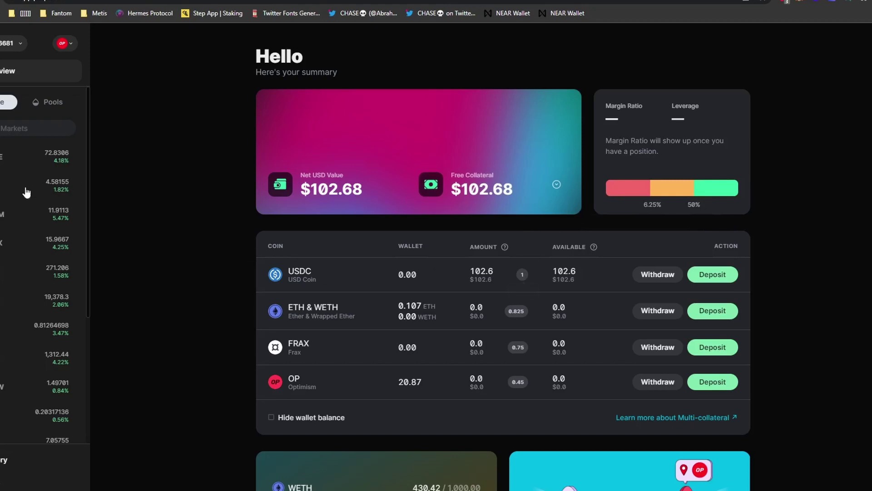
click(39, 358)
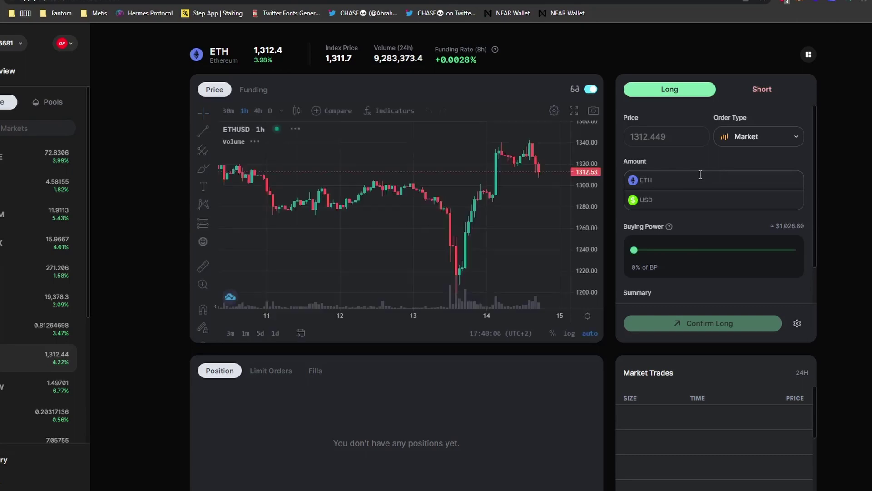
click(742, 200)
text(101)
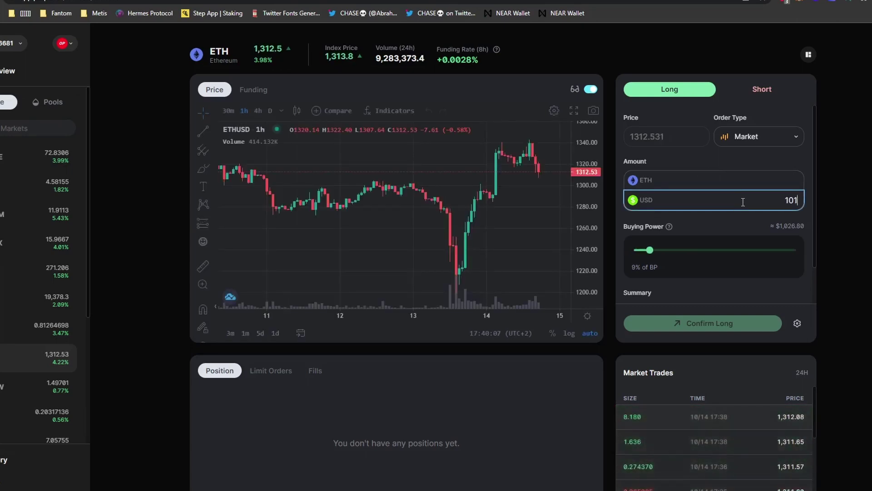
drag(650, 249, 808, 262)
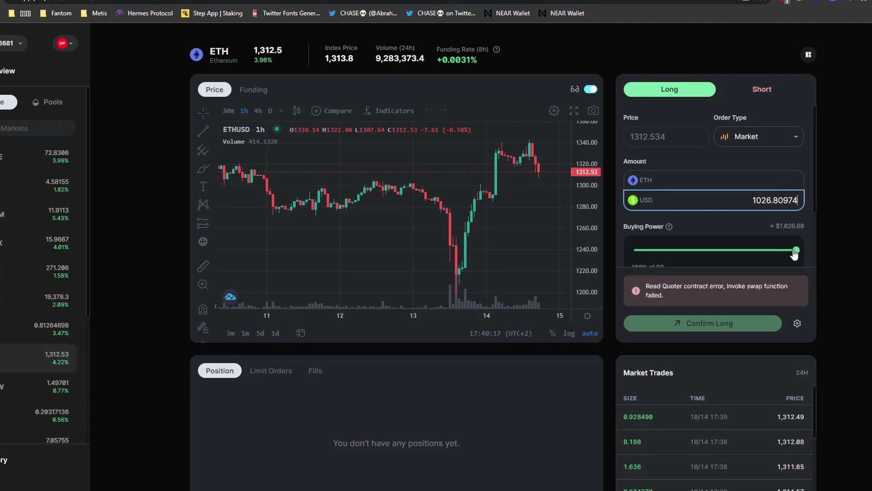
drag(795, 255, 649, 256)
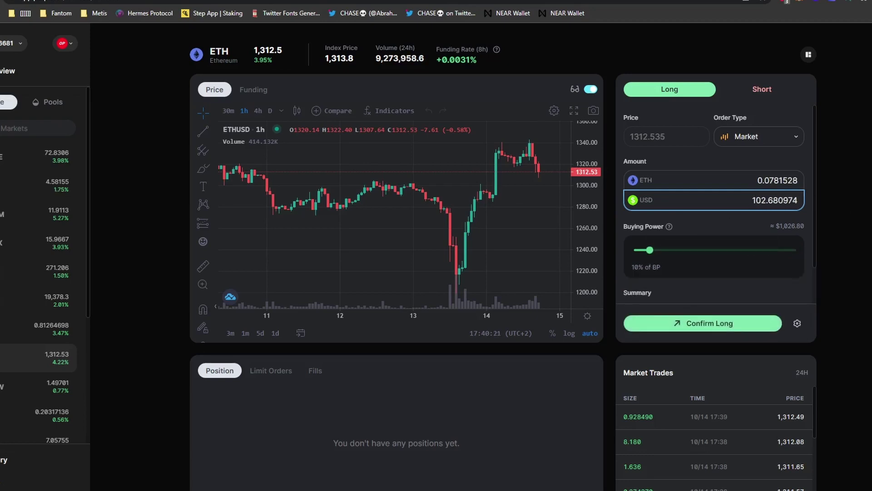
Submit the ETH long order, confirm it in MetaMask and choose the Training Trezor device to sign
click(721, 323)
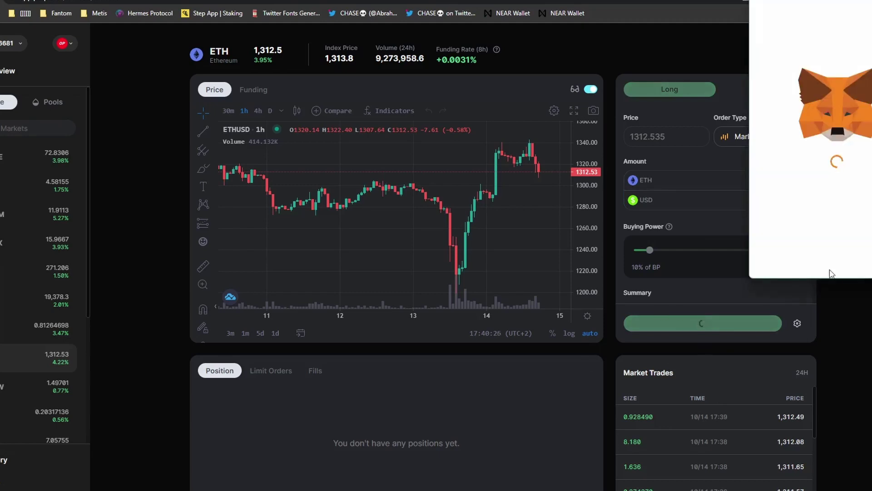
click(856, 258)
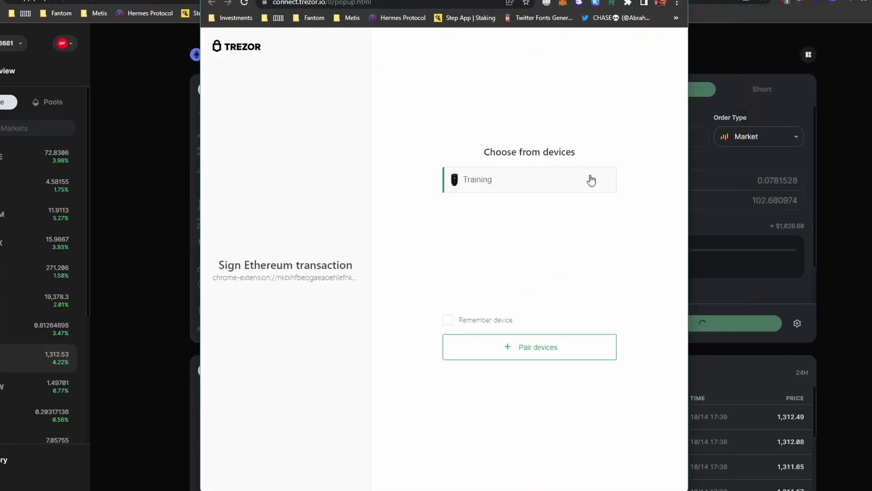
click(591, 180)
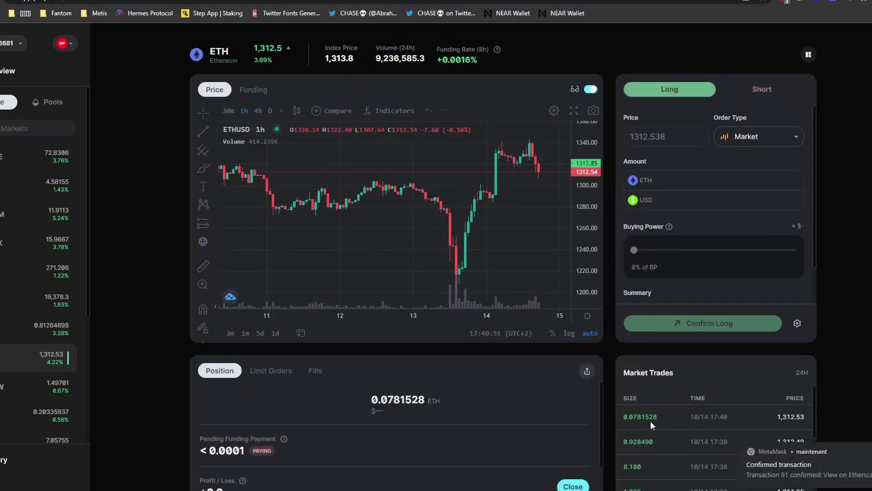
Close the 0.0781528 ETH long position, confirming in the wallet and signing with the Training Trezor device
scroll(801, 328, down, 1)
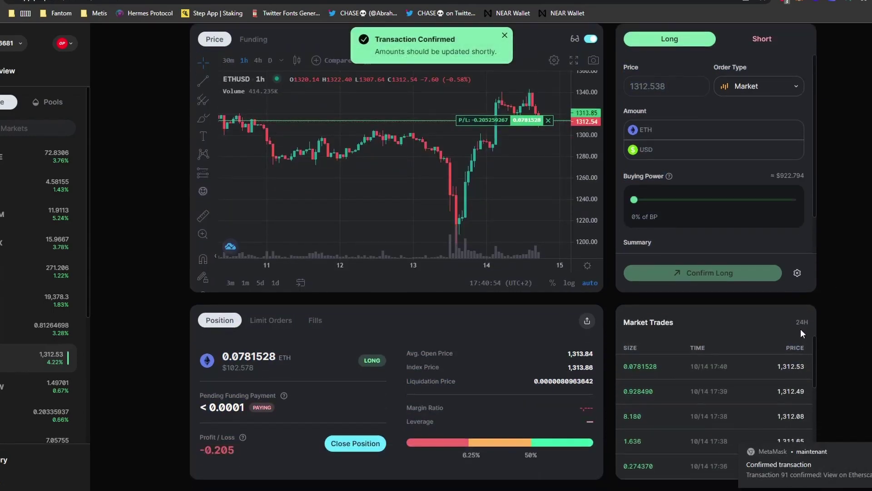
click(368, 443)
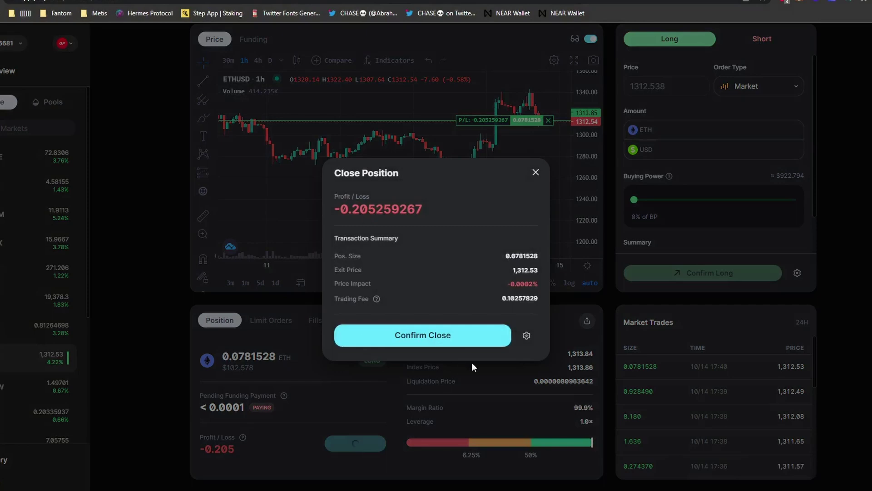
click(458, 330)
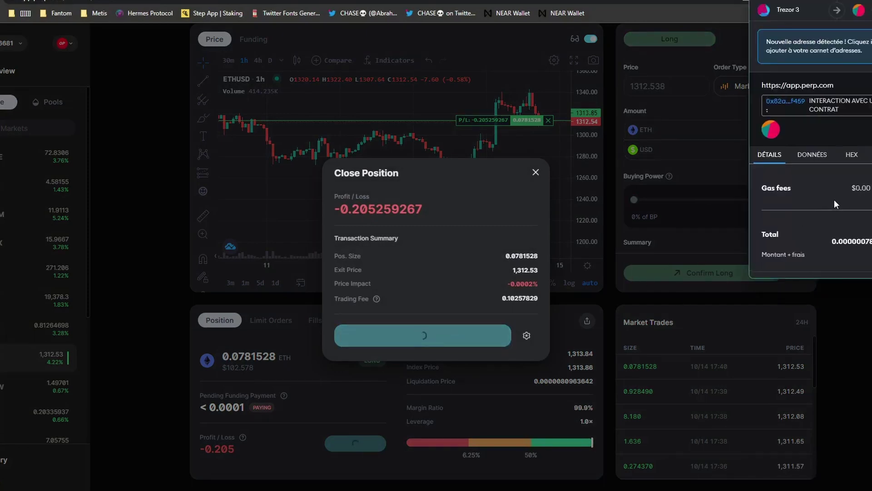
scroll(834, 200, down, 2)
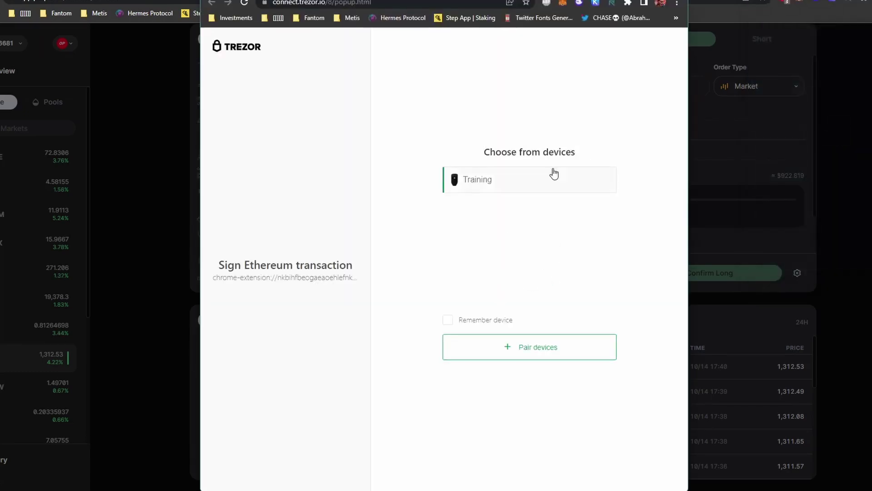
click(553, 176)
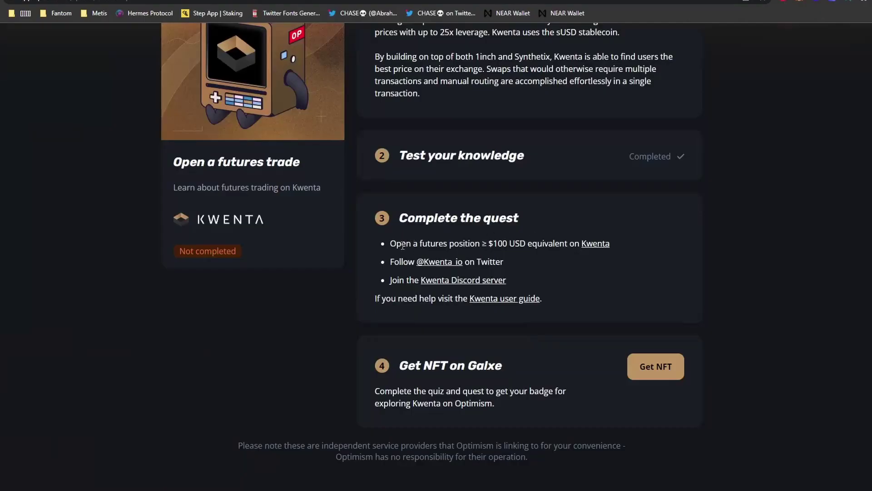
Read the $100 USD minimum futures position requirement of Kwenta's Open a futures trade quest and open Kwenta from it
drag(402, 245, 695, 241)
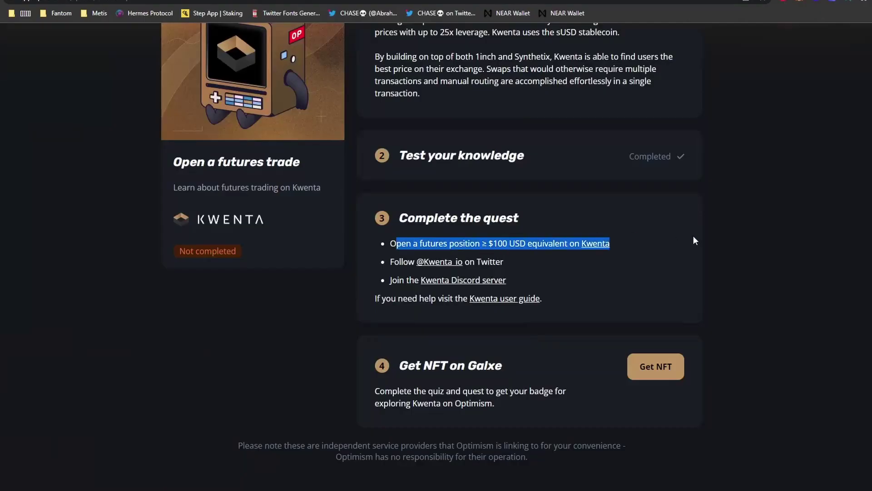
click(736, 275)
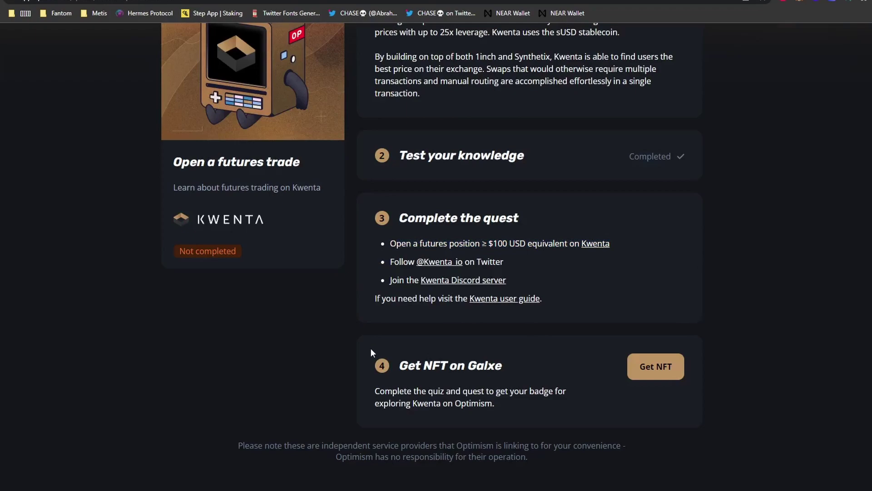
click(590, 246)
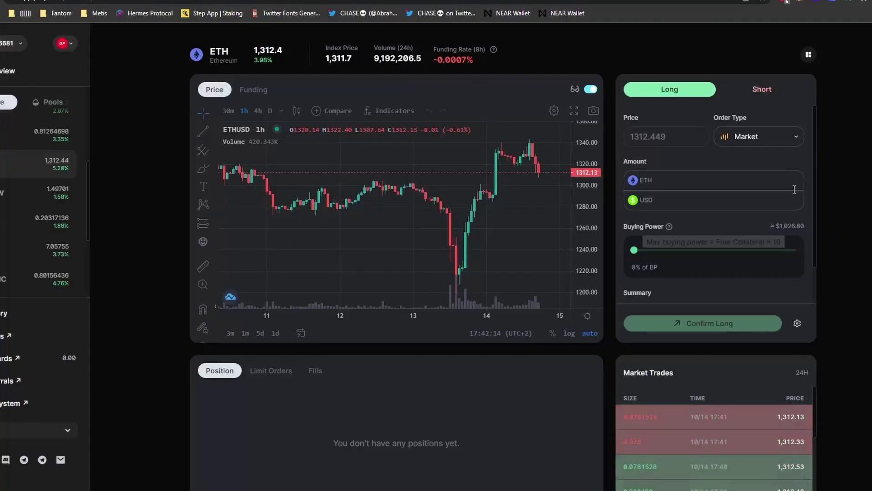
Review the positions and account overview in Perpetual Protocol and compare Optimism's transaction fees on l2fees.info
scroll(826, 148, down, 2)
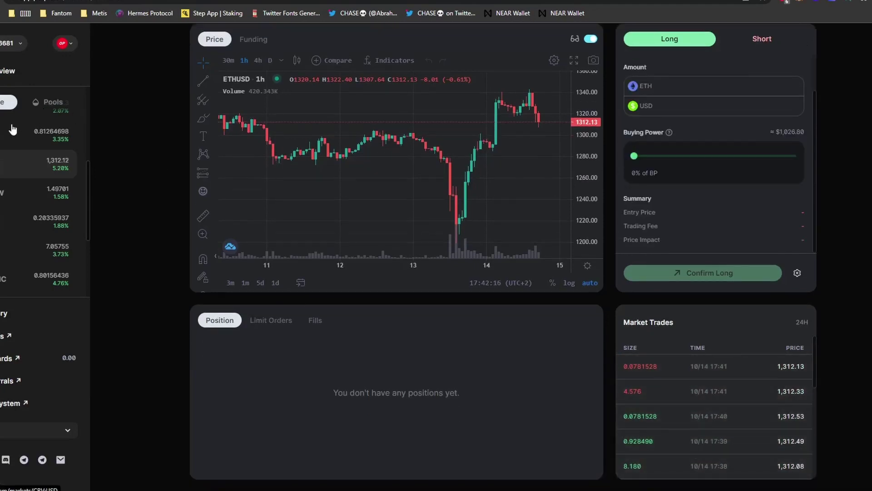
click(13, 71)
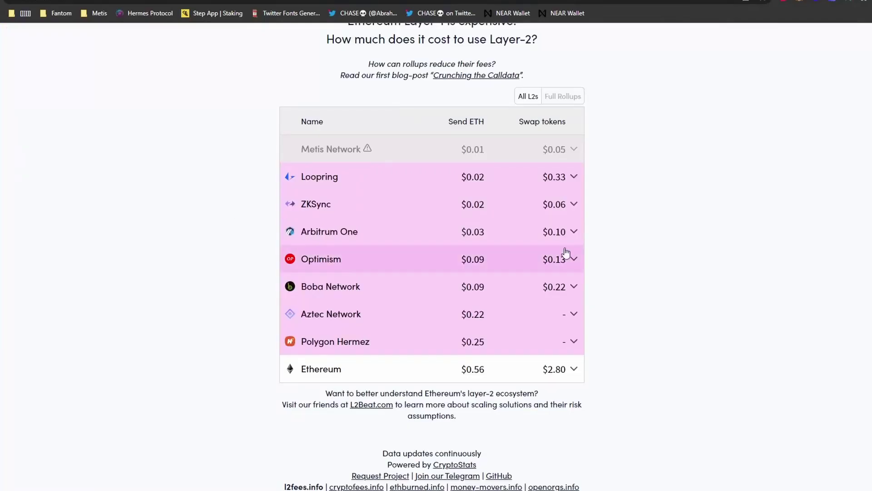
click(510, 254)
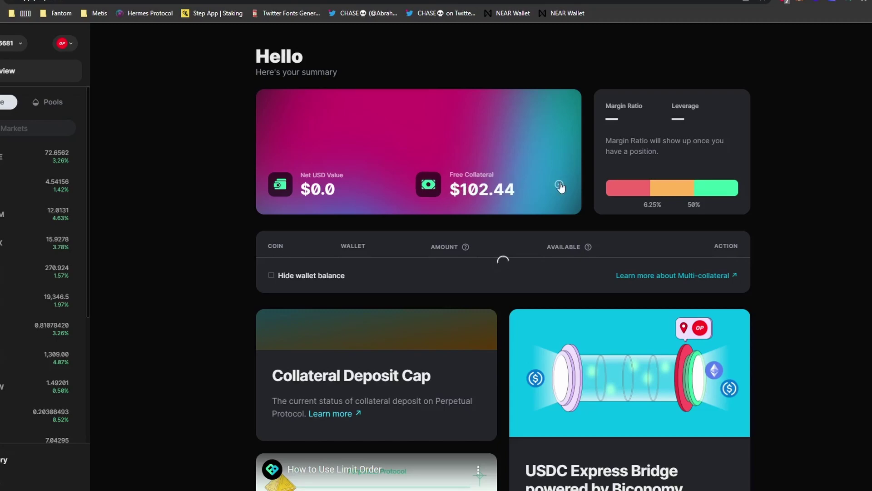
mouse_move(559, 188)
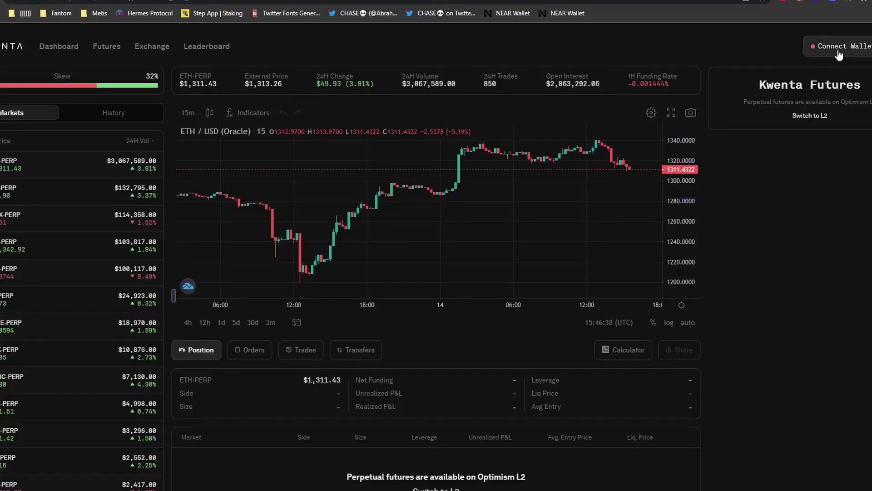
Connect the MetaMask wallet to Kwenta
click(835, 47)
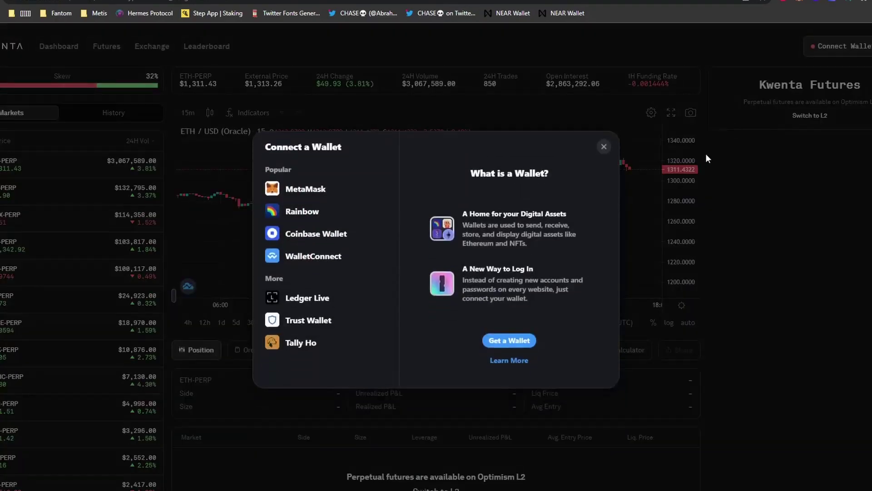
click(322, 193)
click(319, 212)
click(317, 233)
click(315, 195)
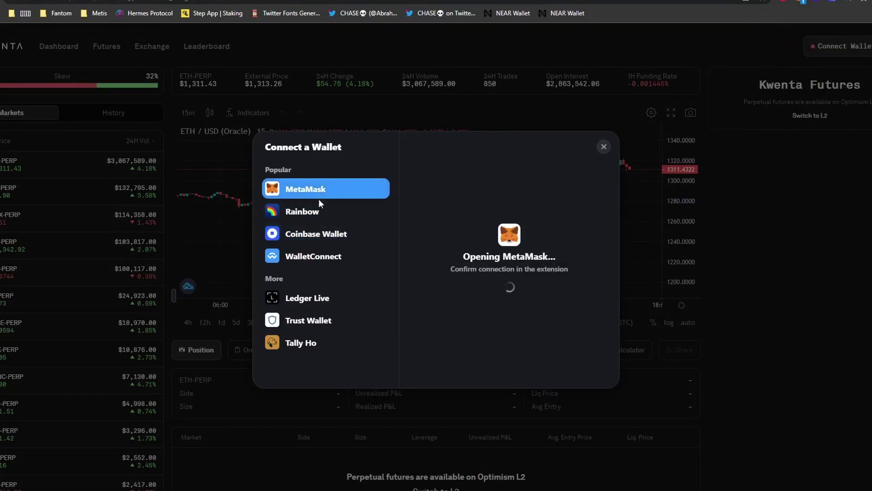
click(319, 210)
click(335, 189)
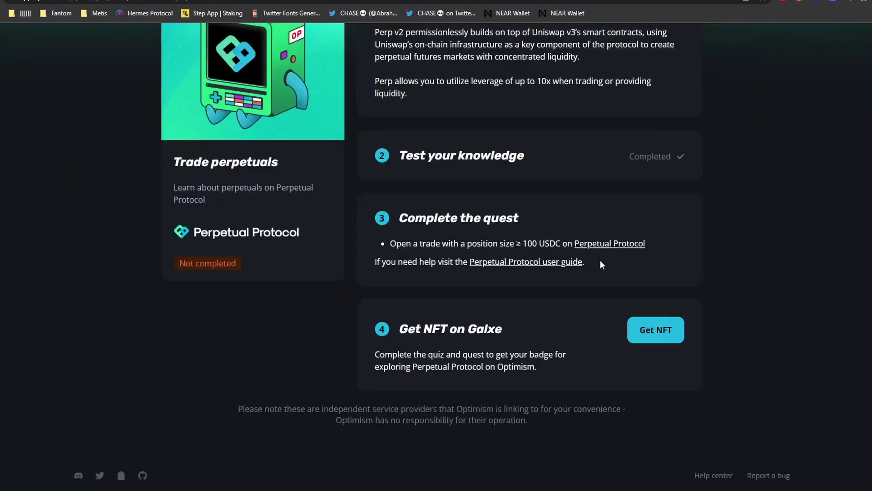
Withdraw all available USDC from Perpetual Protocol and claim the Perpetual Protocol Optimism Quest NFT on Galxe
click(656, 330)
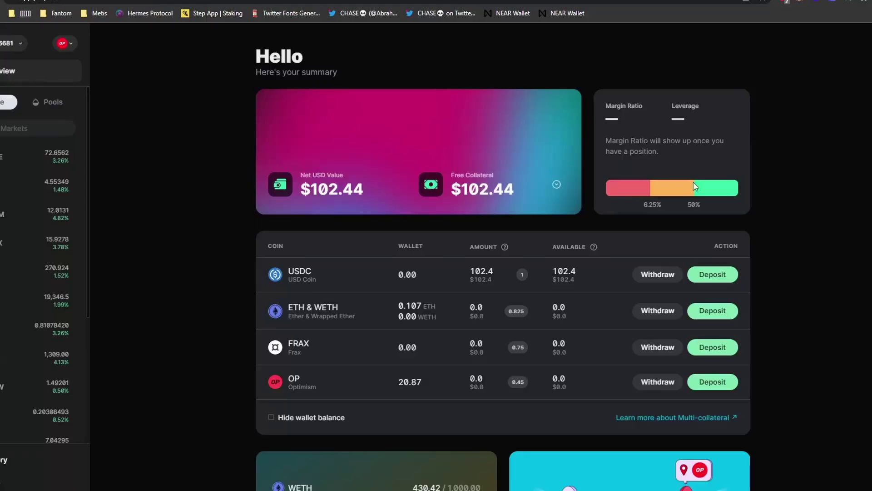
click(664, 276)
click(393, 203)
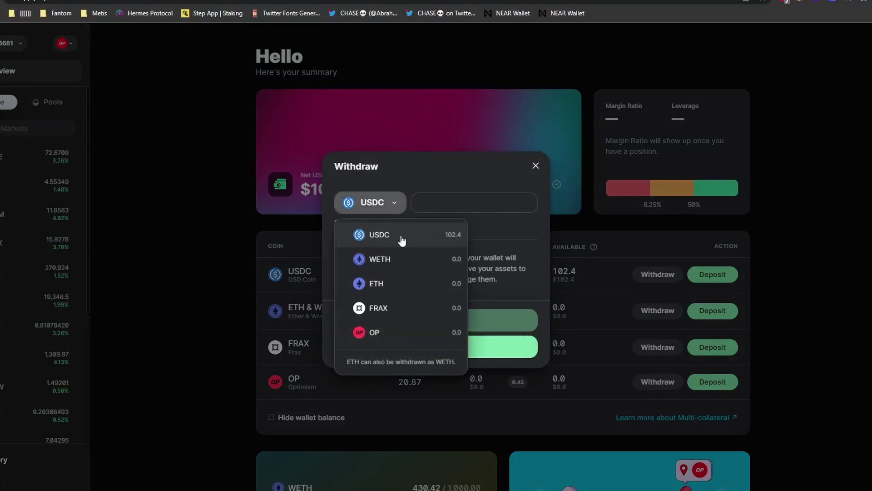
click(402, 240)
triple_click(345, 223)
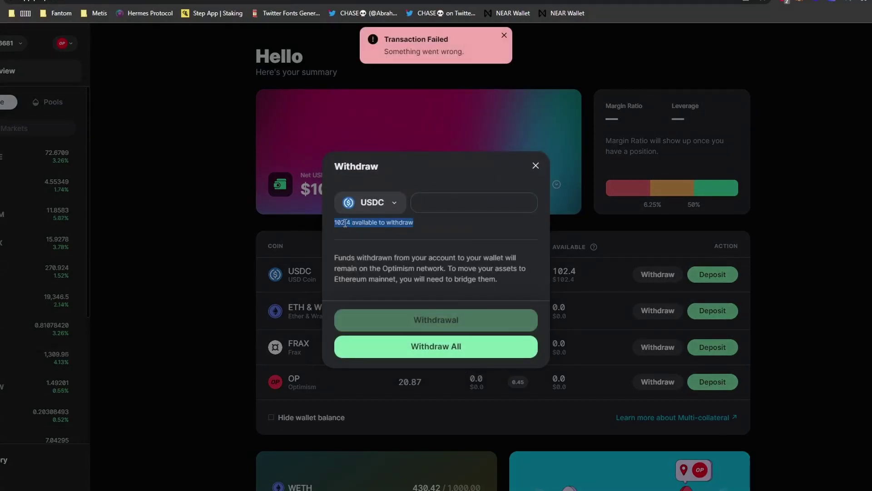
click(484, 217)
click(483, 206)
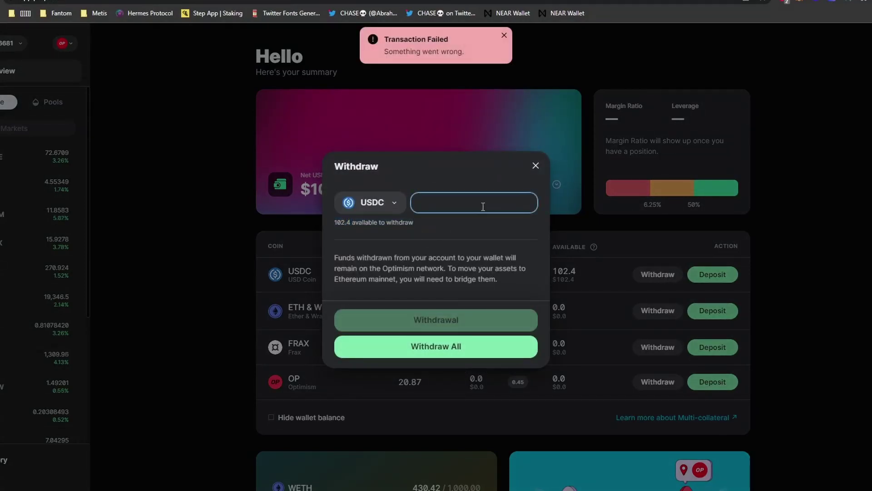
click(495, 351)
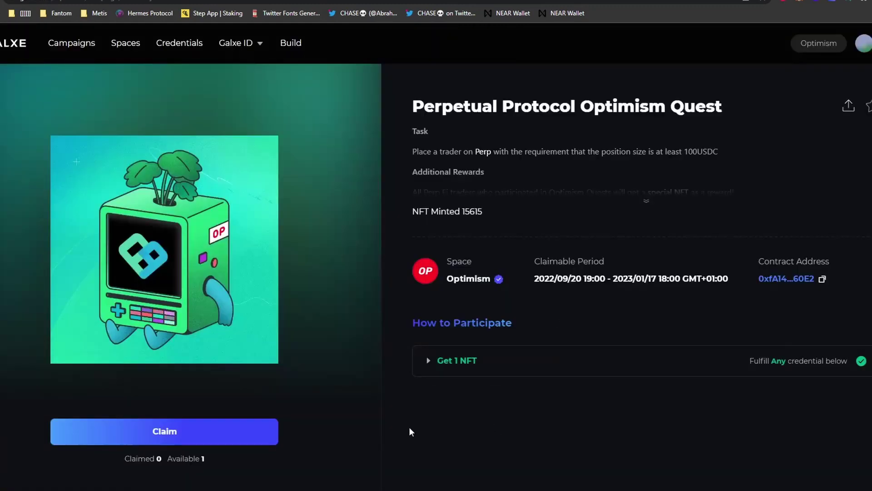
click(233, 434)
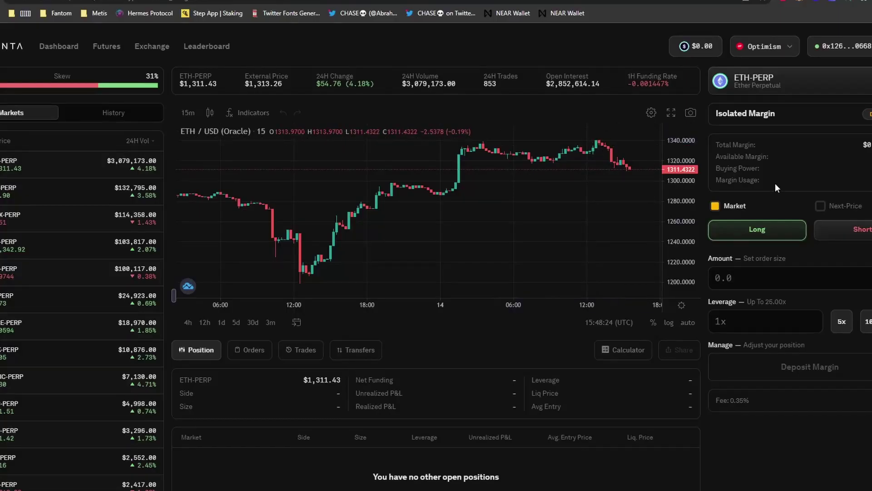
Swap the maximum USDC balance into sUSD on Kwenta's Spot Exchange, approving USDC and signing with the Training Trezor device
right_click(59, 56)
click(46, 47)
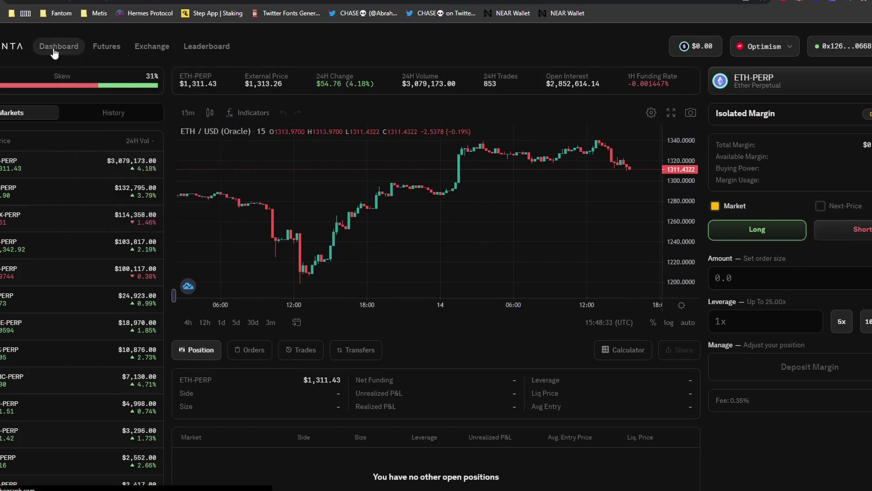
click(52, 49)
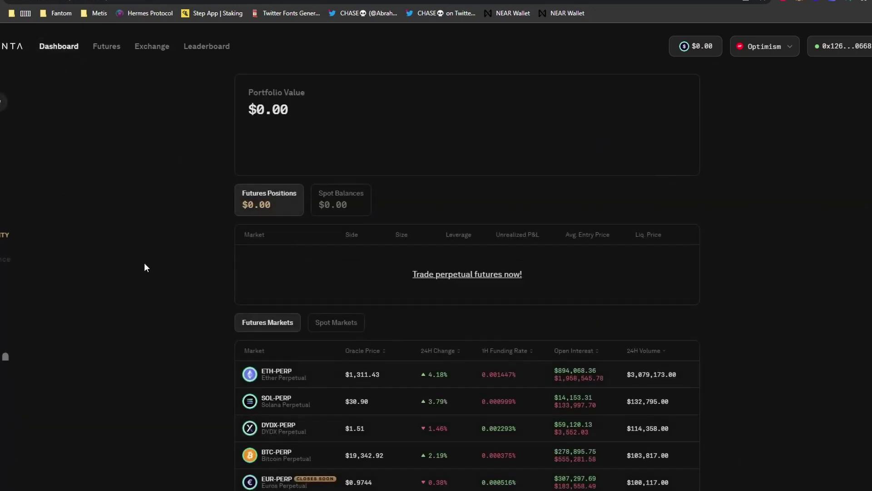
click(152, 45)
click(439, 158)
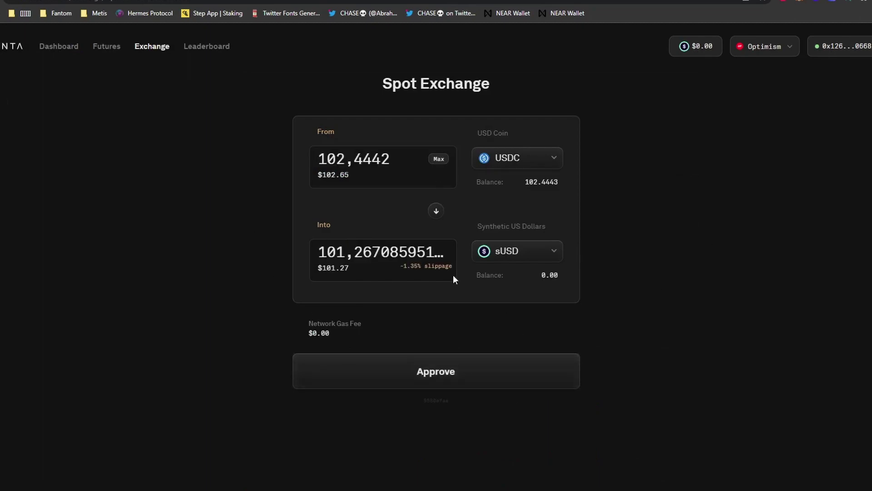
click(463, 370)
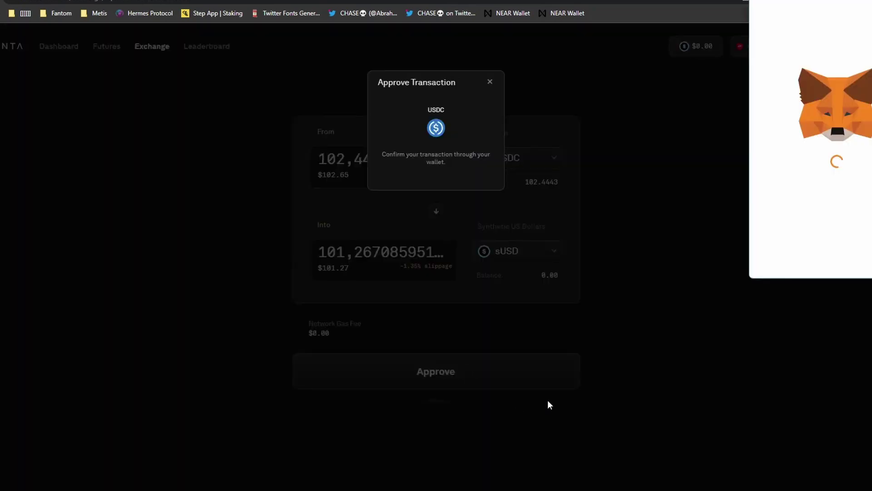
scroll(811, 136, down, 3)
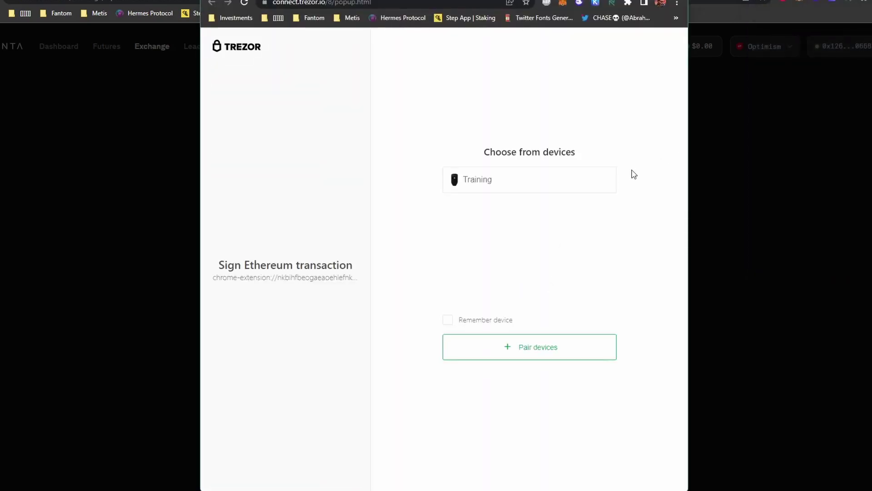
click(594, 180)
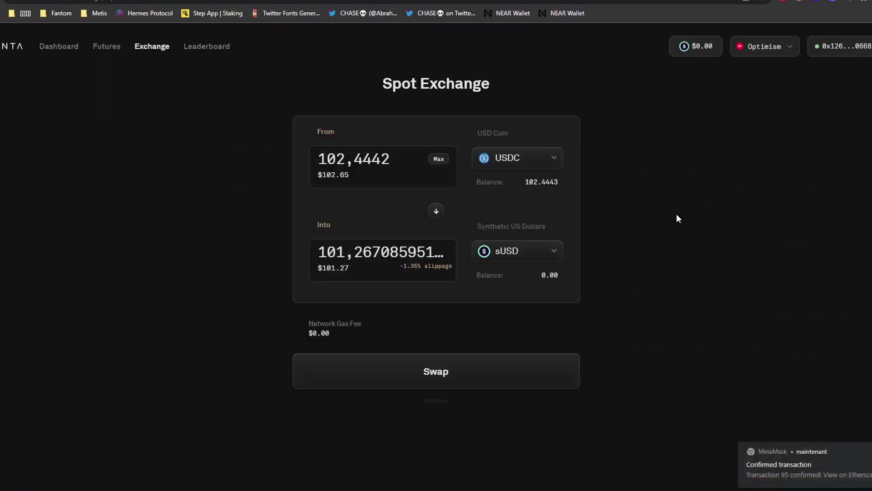
click(539, 371)
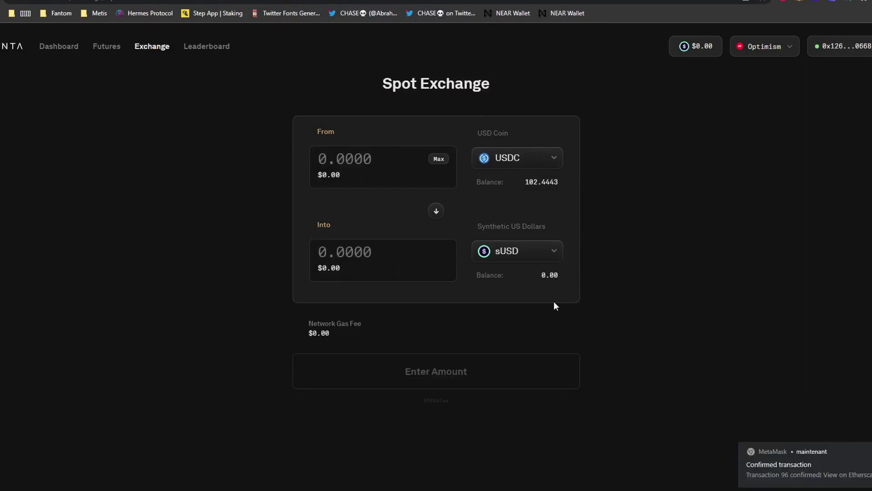
Prepare a market long on ETH-PERP in Kwenta Futures with an order amount of 101
click(107, 47)
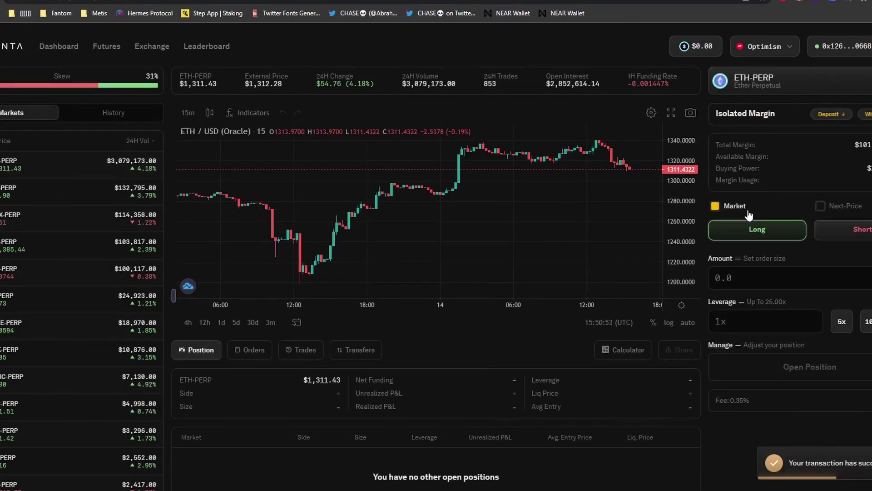
click(768, 230)
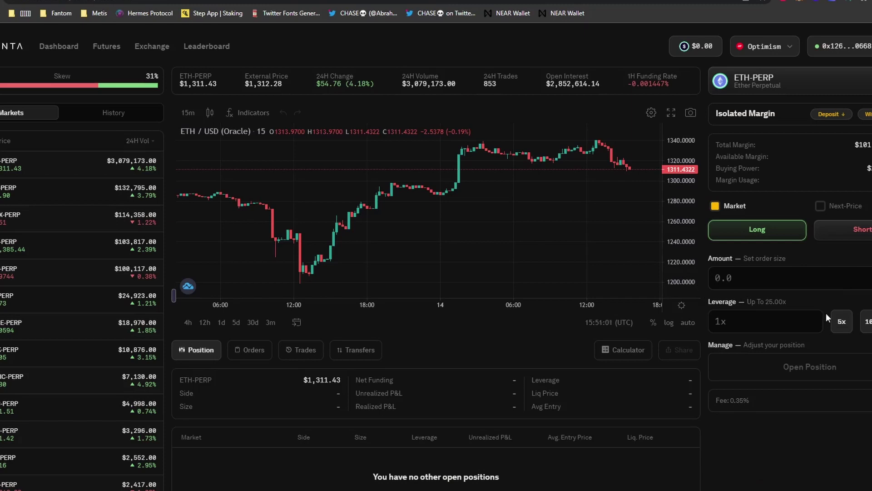
text(2531)
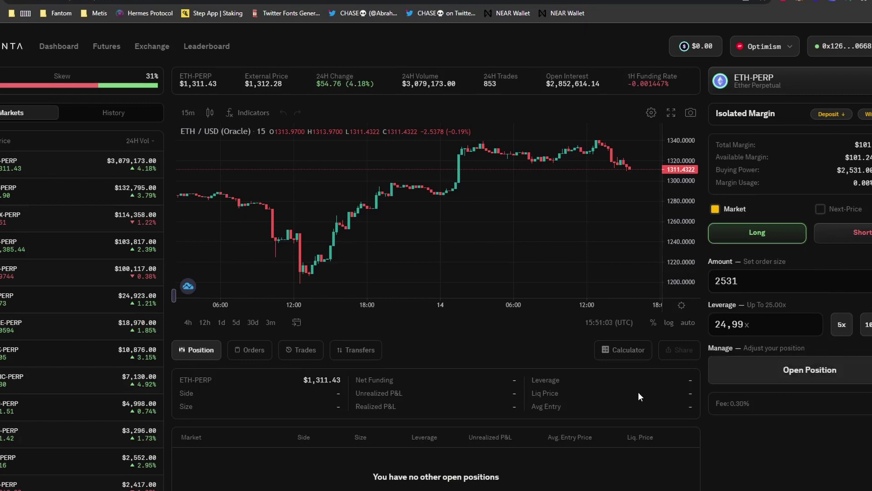
drag(769, 283, 684, 282)
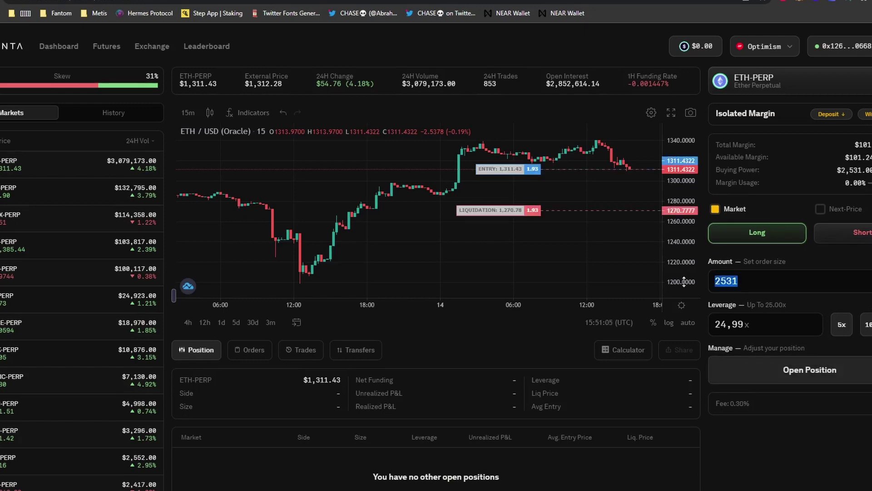
text(100)
key(BackSpace)
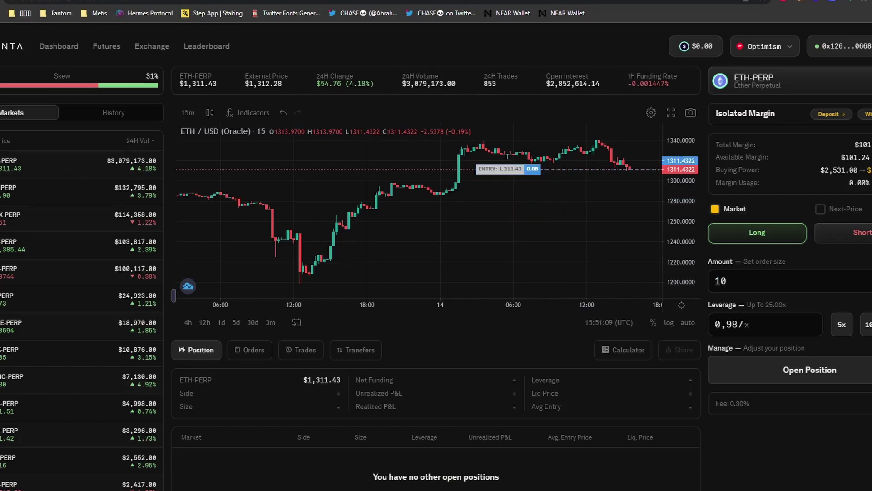
text(1)
Set the ETH-PERP long's leverage to 1x, open the position and confirm the transaction in MetaMask
drag(759, 336, 706, 324)
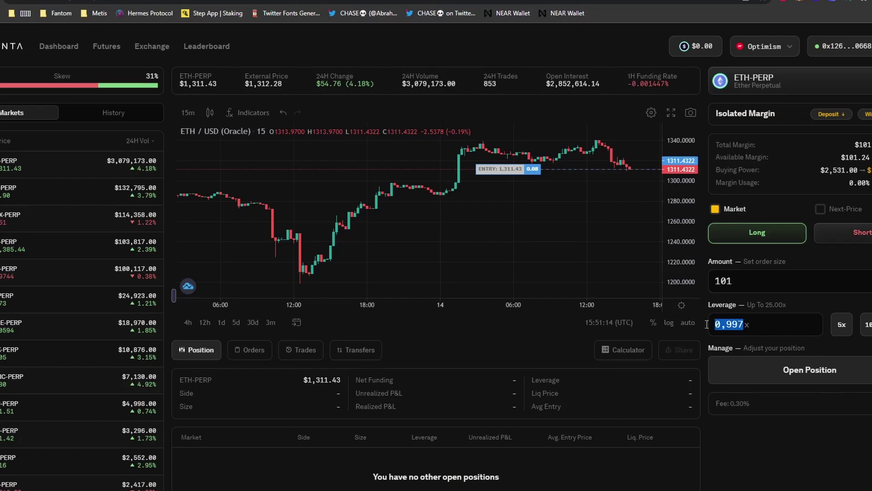
key(BackSpace)
text(1)
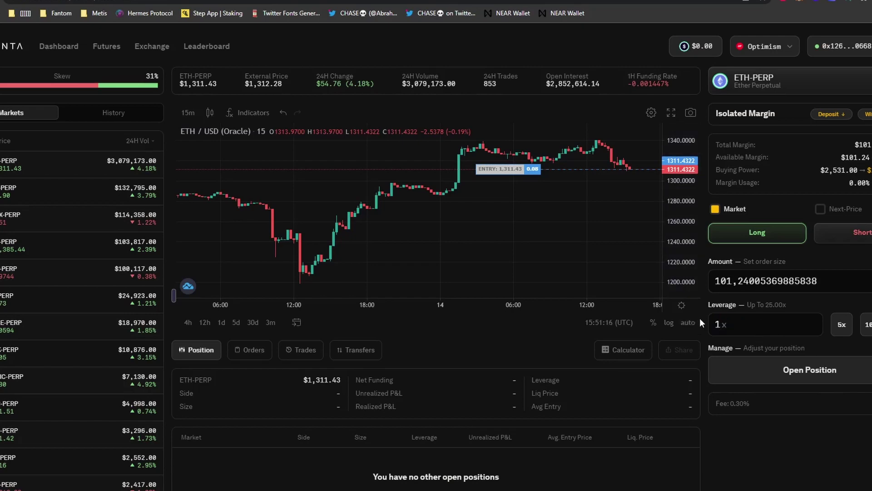
click(819, 370)
click(429, 214)
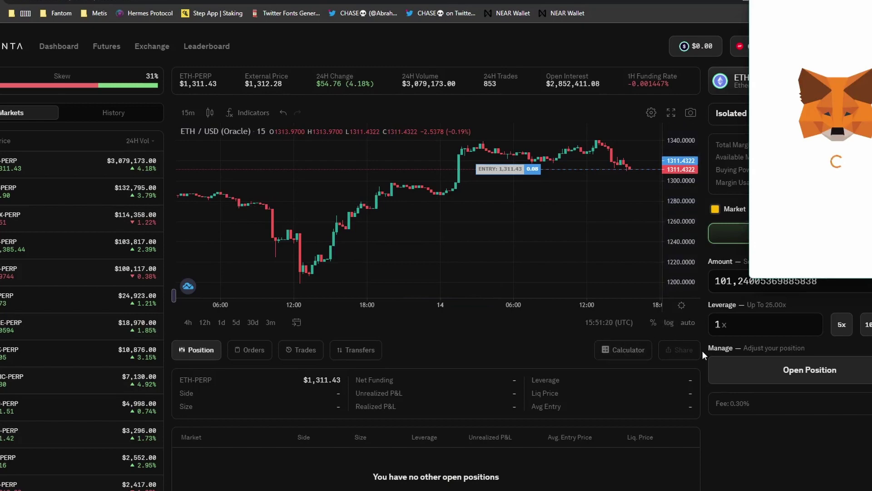
scroll(809, 181, down, 3)
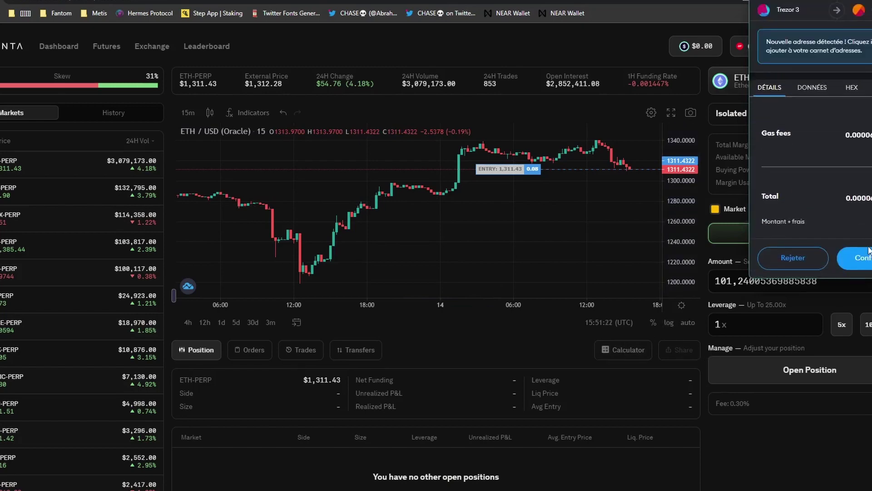
click(845, 259)
Review the open ETH-PERP long position and close it through the wallet
scroll(425, 362, down, 3)
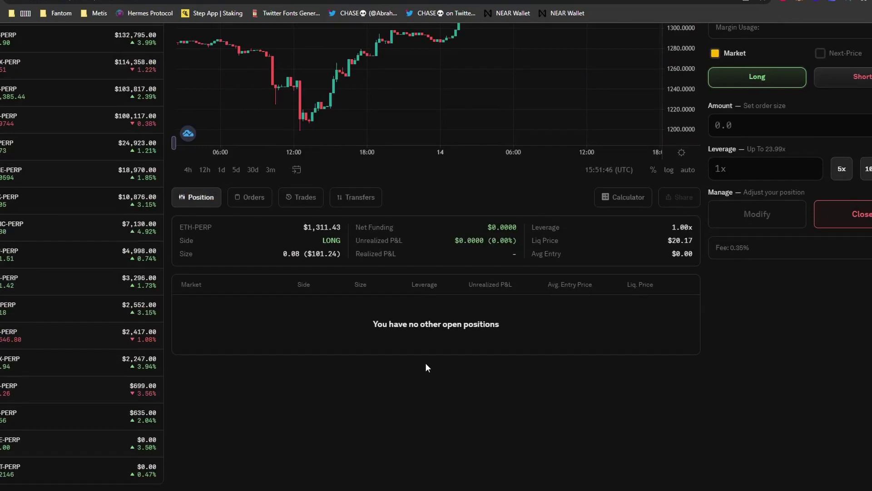
scroll(425, 362, up, 3)
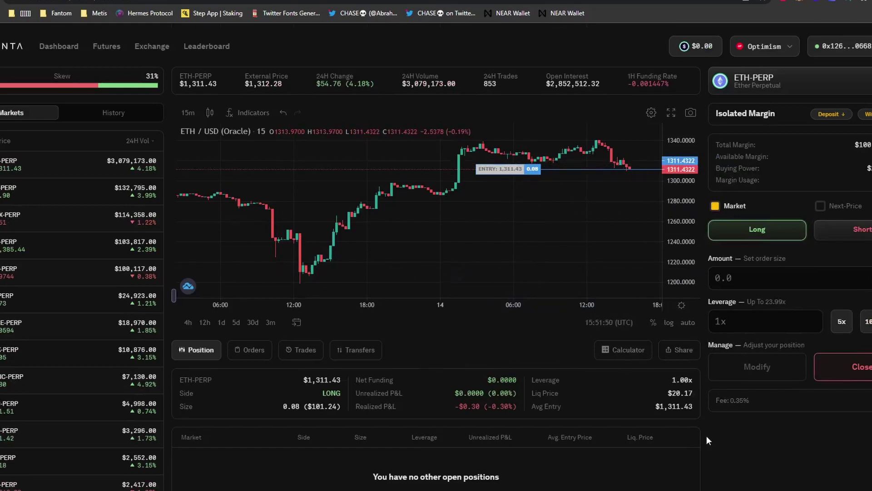
scroll(427, 236, down, 3)
drag(364, 312, 540, 390)
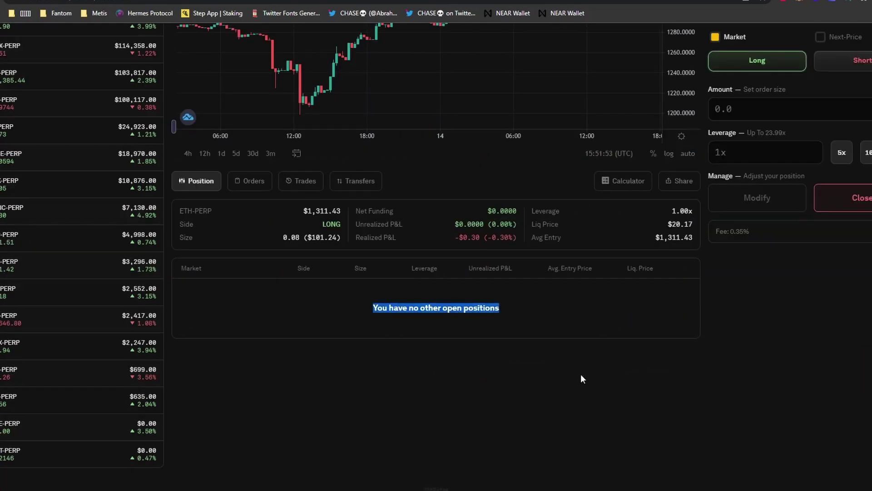
scroll(754, 285, up, 3)
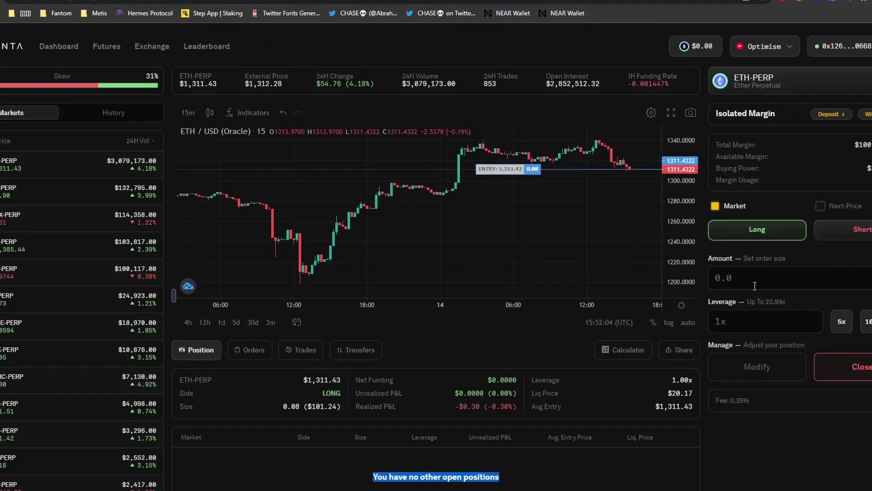
click(859, 370)
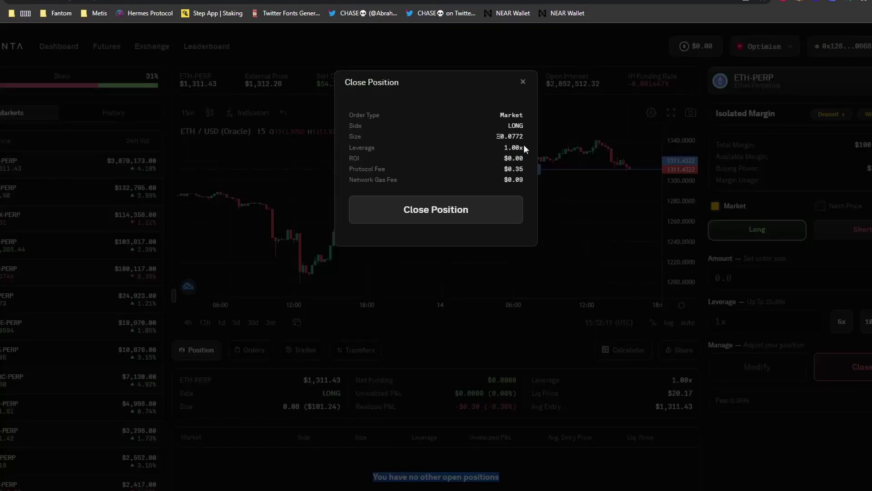
click(496, 207)
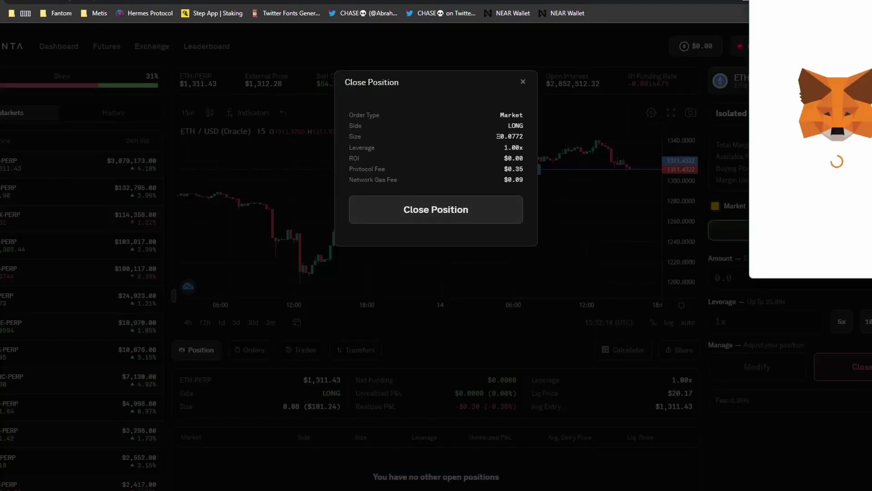
drag(811, 2, 166, 65)
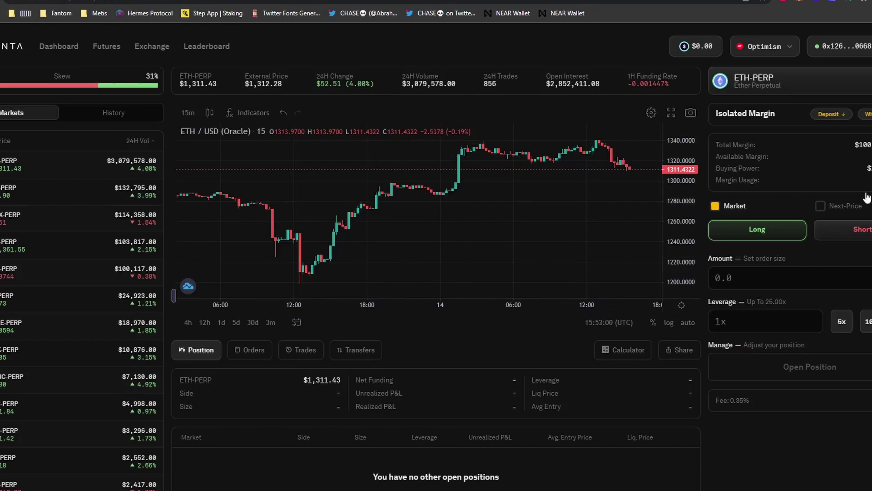
Check the portfolio value on Kwenta's Dashboard and look at the Spot Exchange page
click(62, 51)
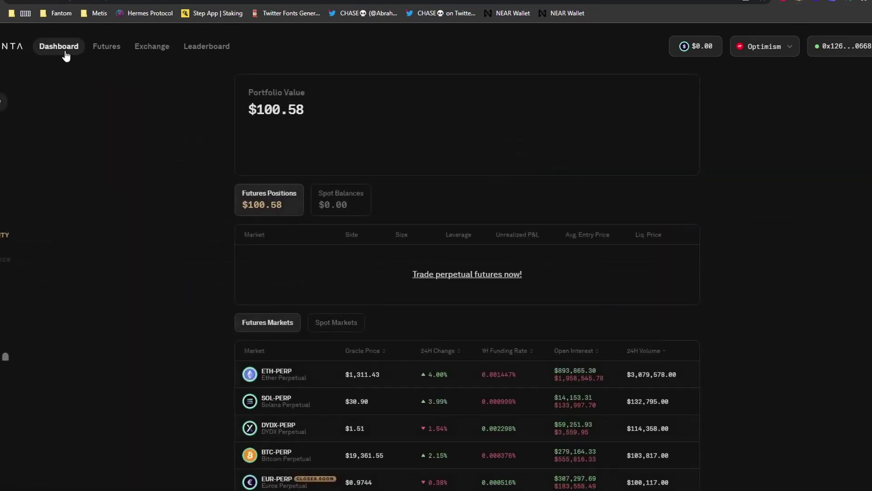
drag(231, 115, 436, 117)
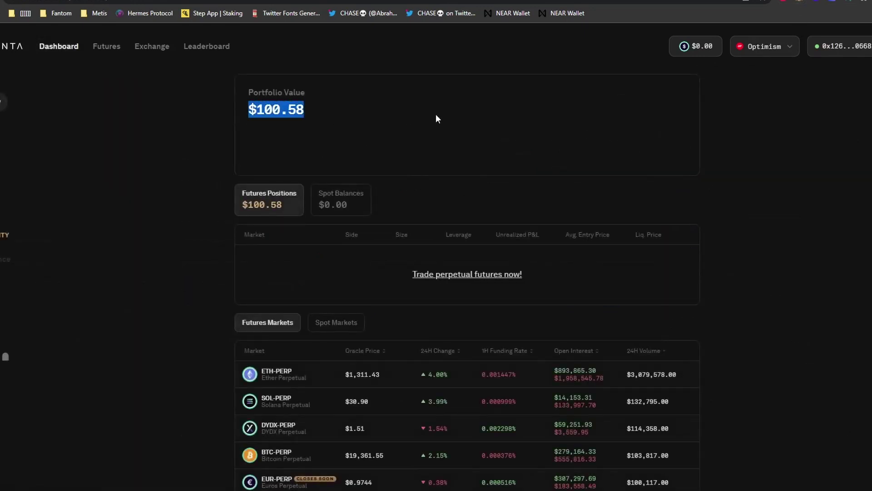
click(746, 221)
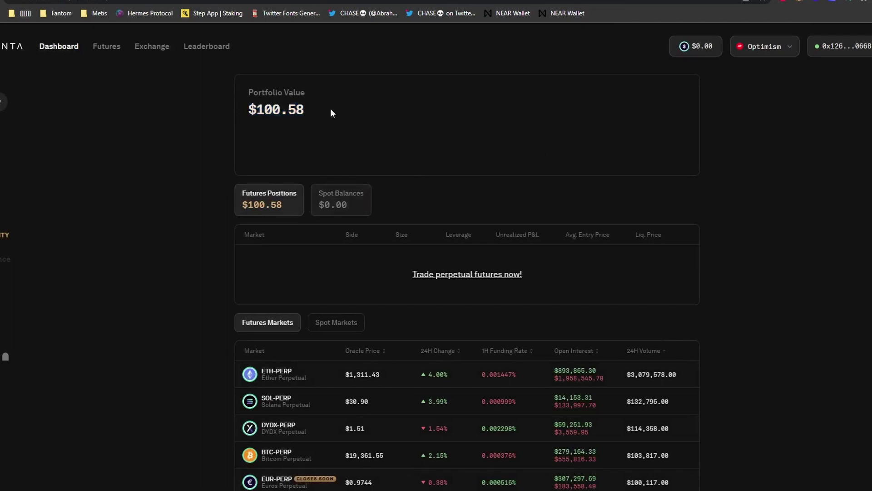
click(141, 56)
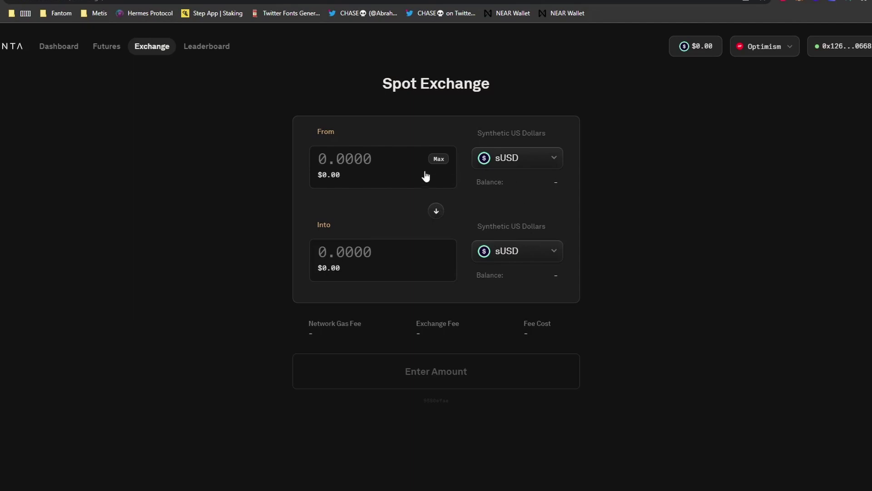
right_click(74, 55)
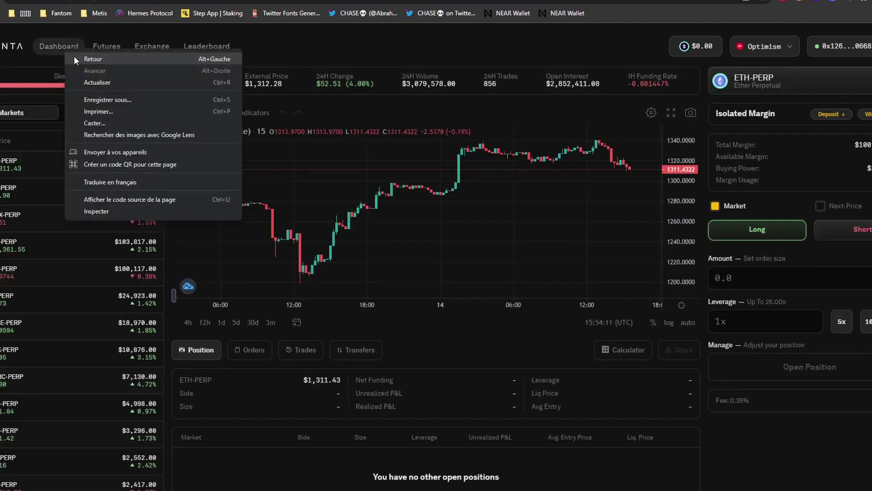
click(58, 49)
drag(53, 46, 195, 46)
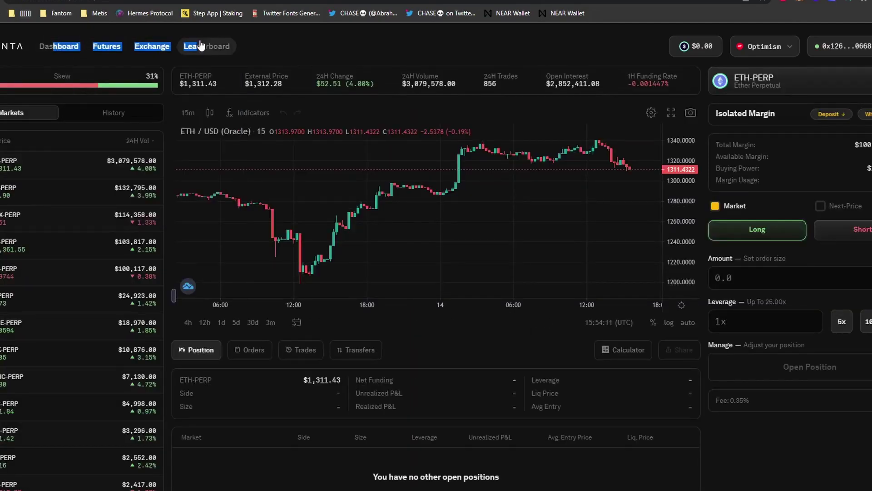